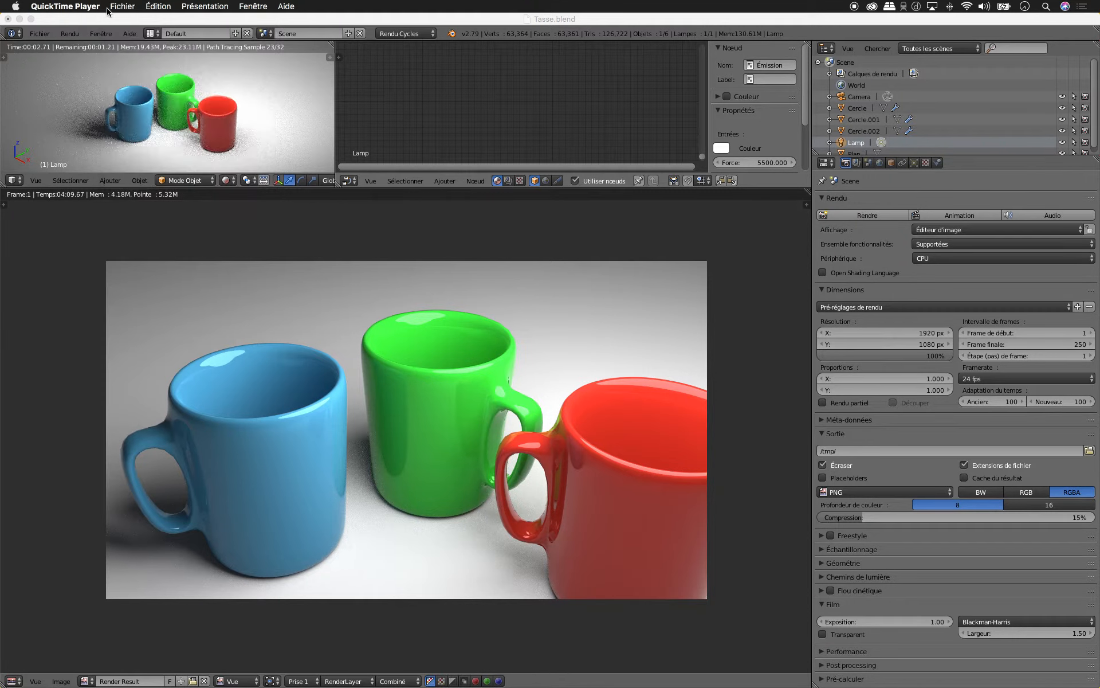
Step: Switch to Blender and start a new scene by reloading the startup file
click(56, 8)
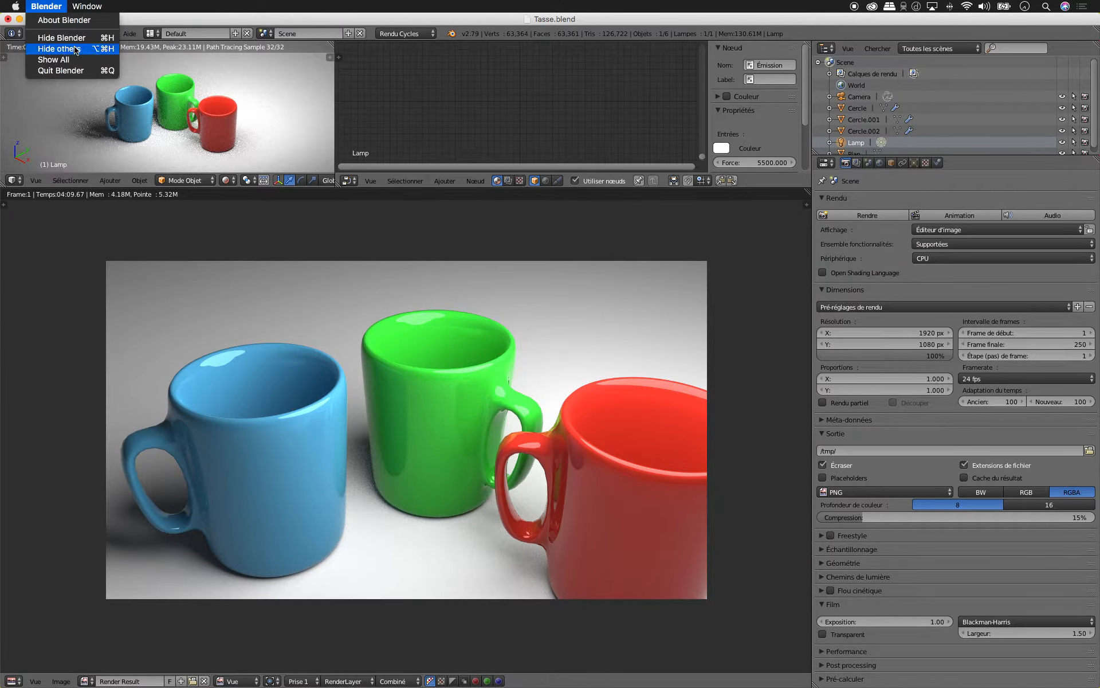
click(39, 33)
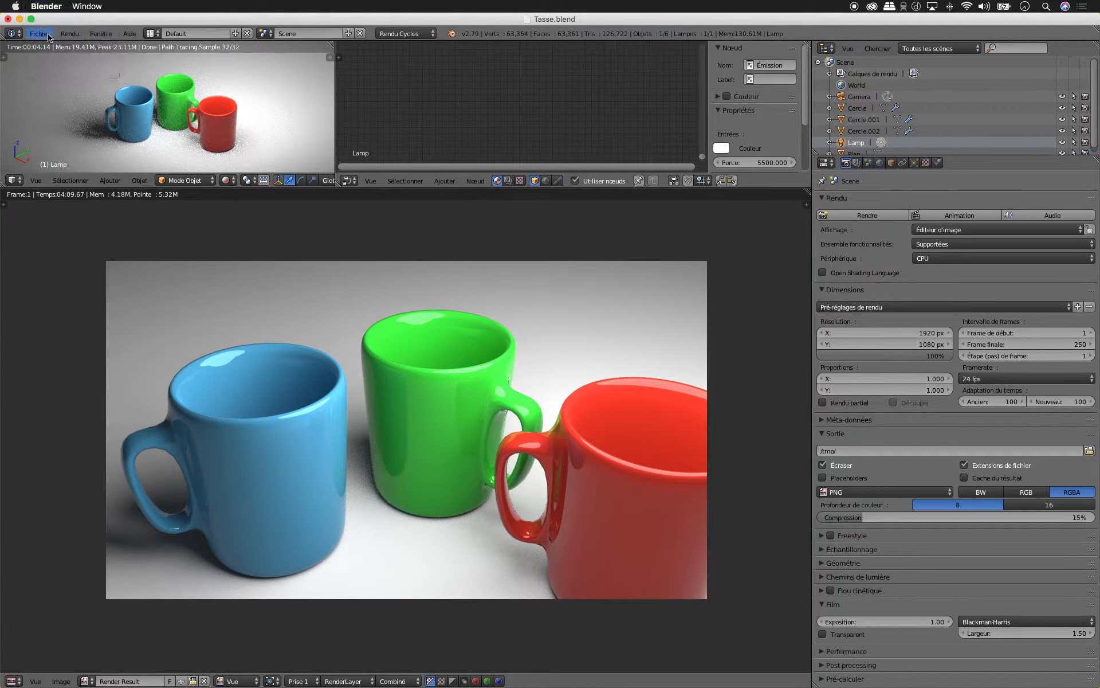
click(39, 33)
click(57, 48)
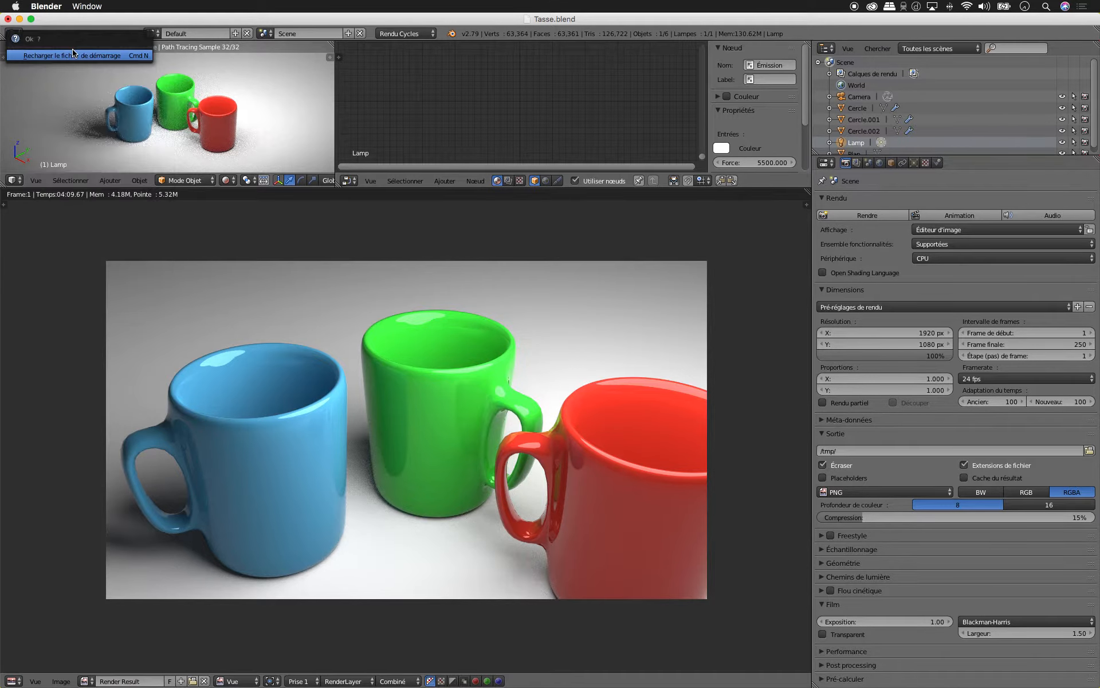
click(81, 60)
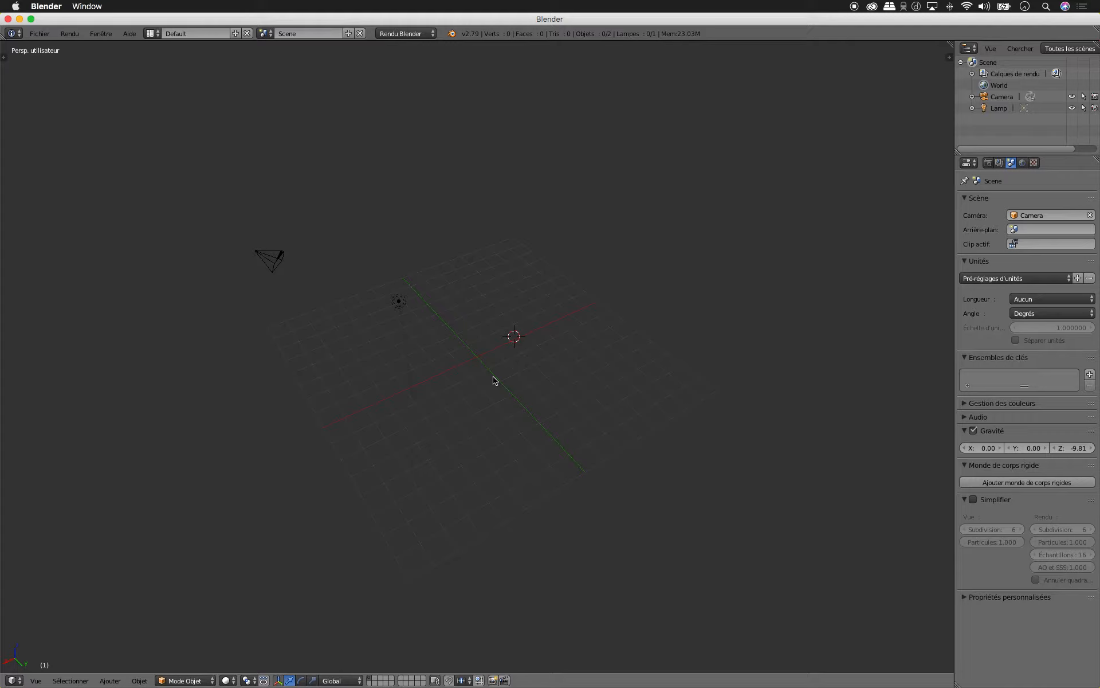
Step: Add a mesh circle at the 3D cursor and expose its full creation settings
key(shift+a)
mouse_move(495, 380)
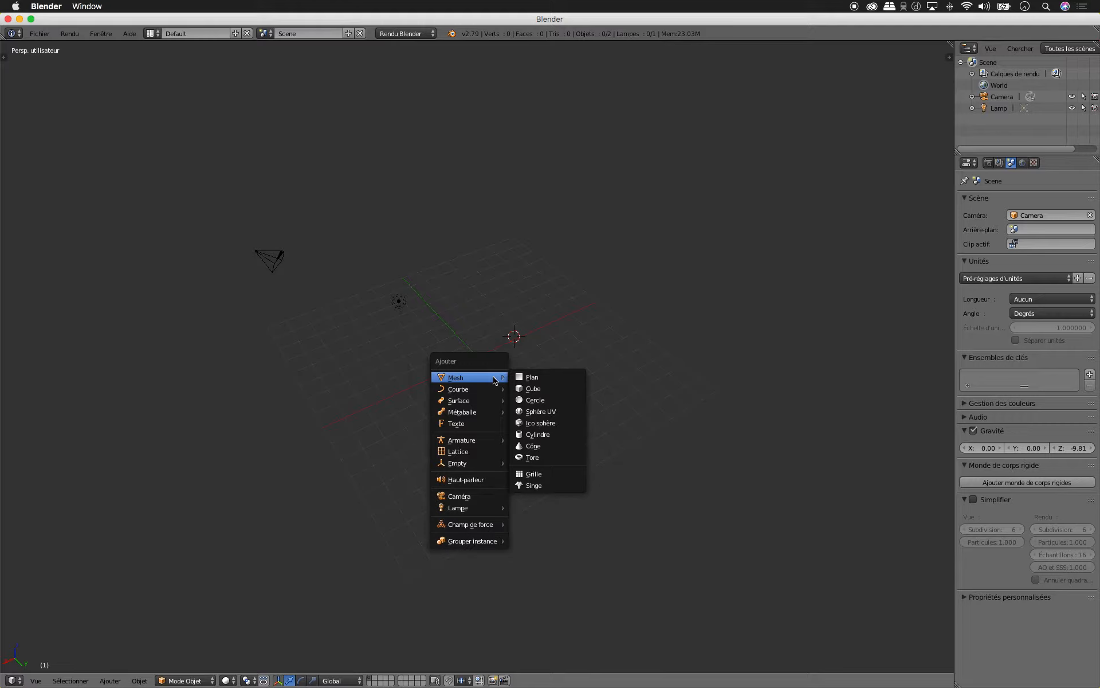
click(528, 399)
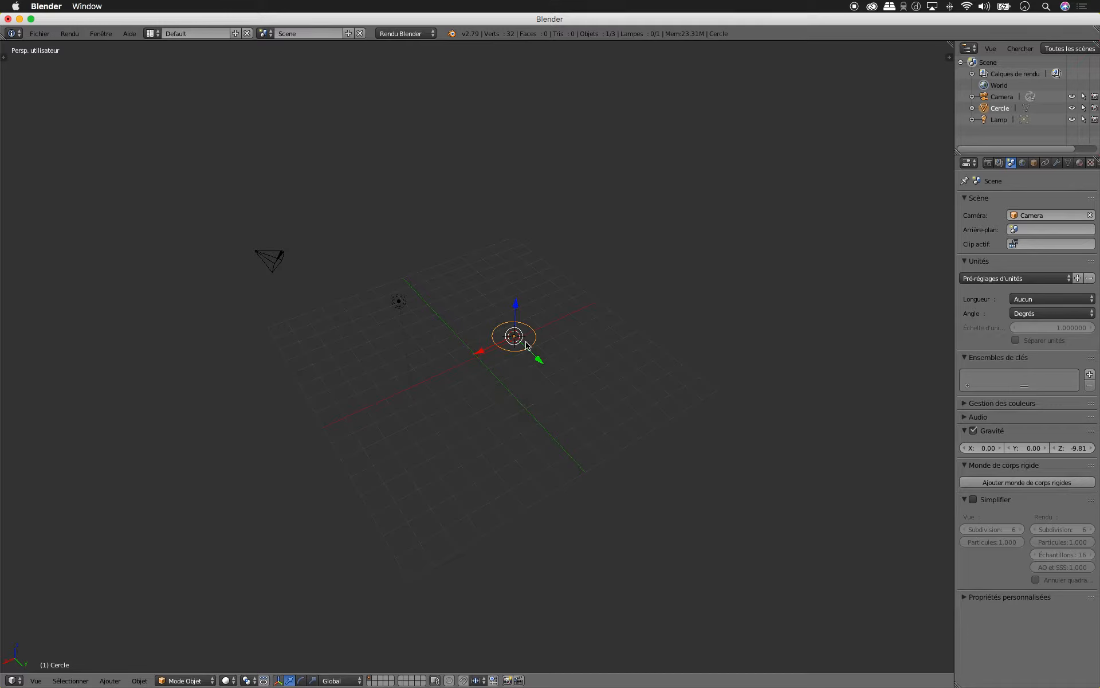
key(t)
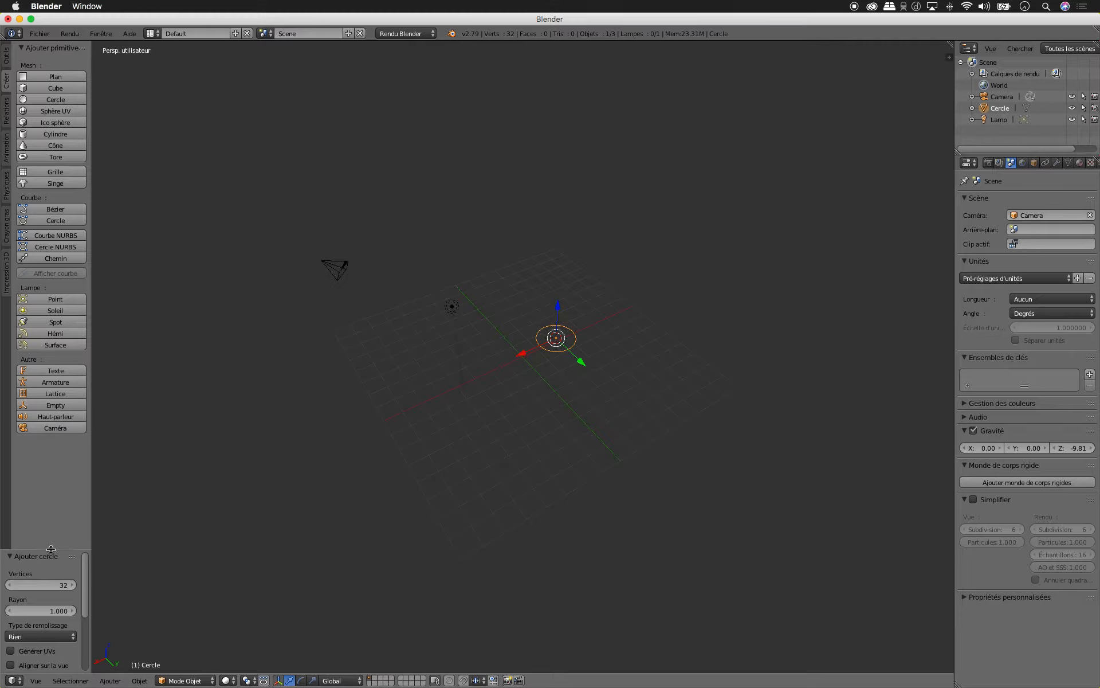
scroll(49, 553, down, 2)
drag(49, 550, 78, 449)
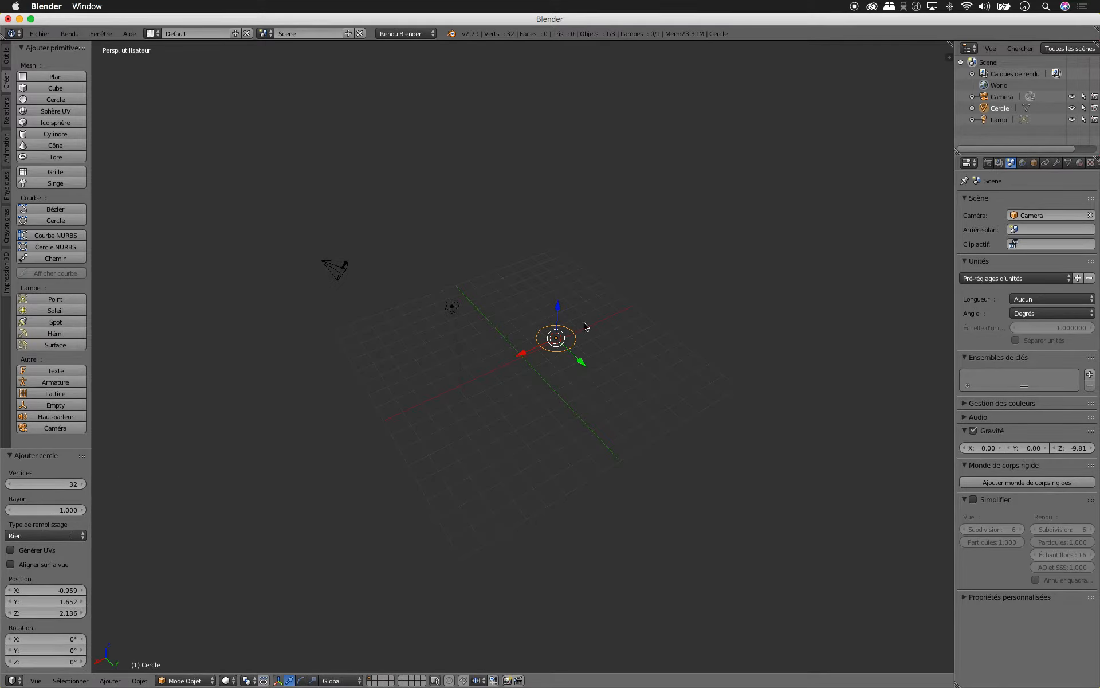
Step: In front orthographic view, extrude the whole circle upward along Z by about 3.51 units to form the cup wall
key(KP_5)
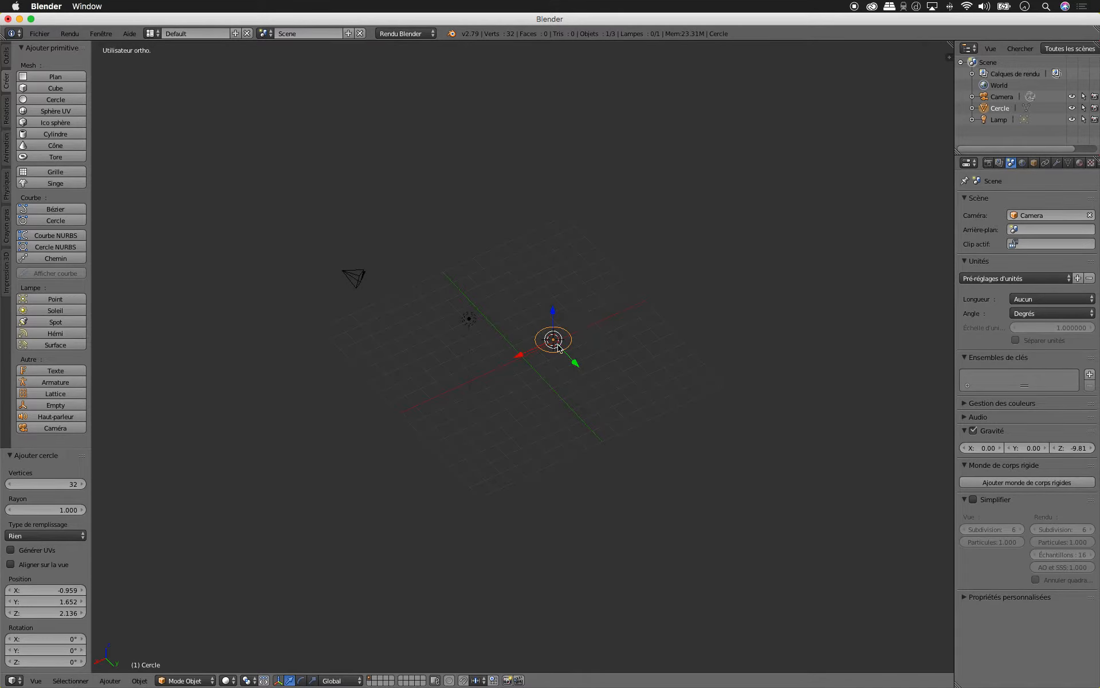
key(KP_1)
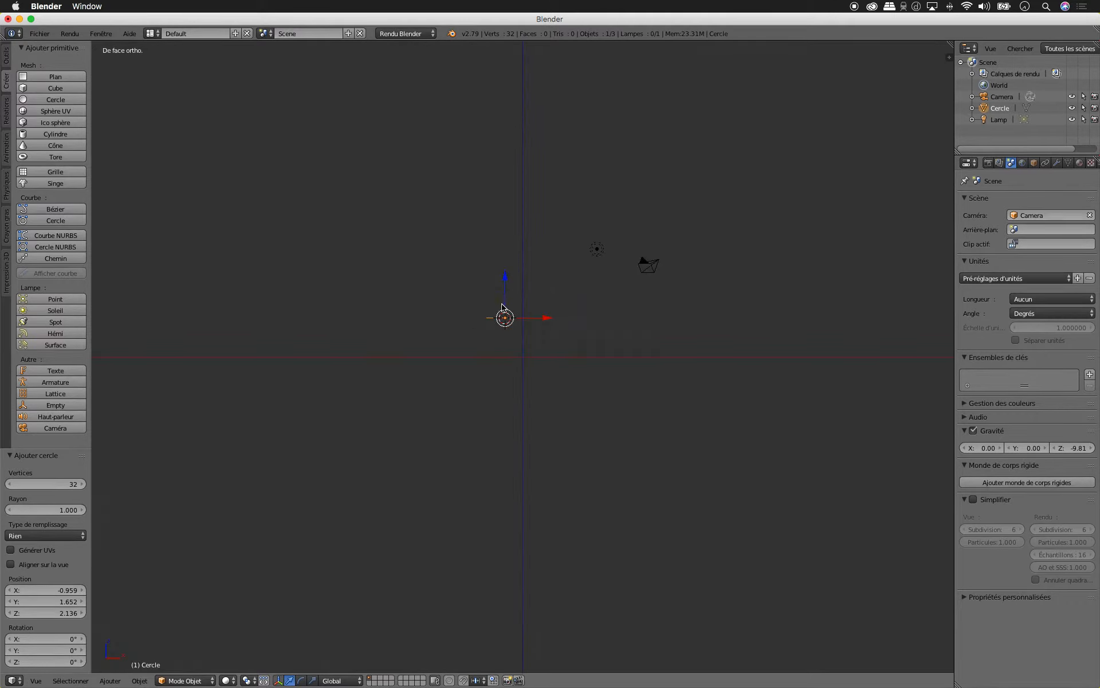
key(Tab)
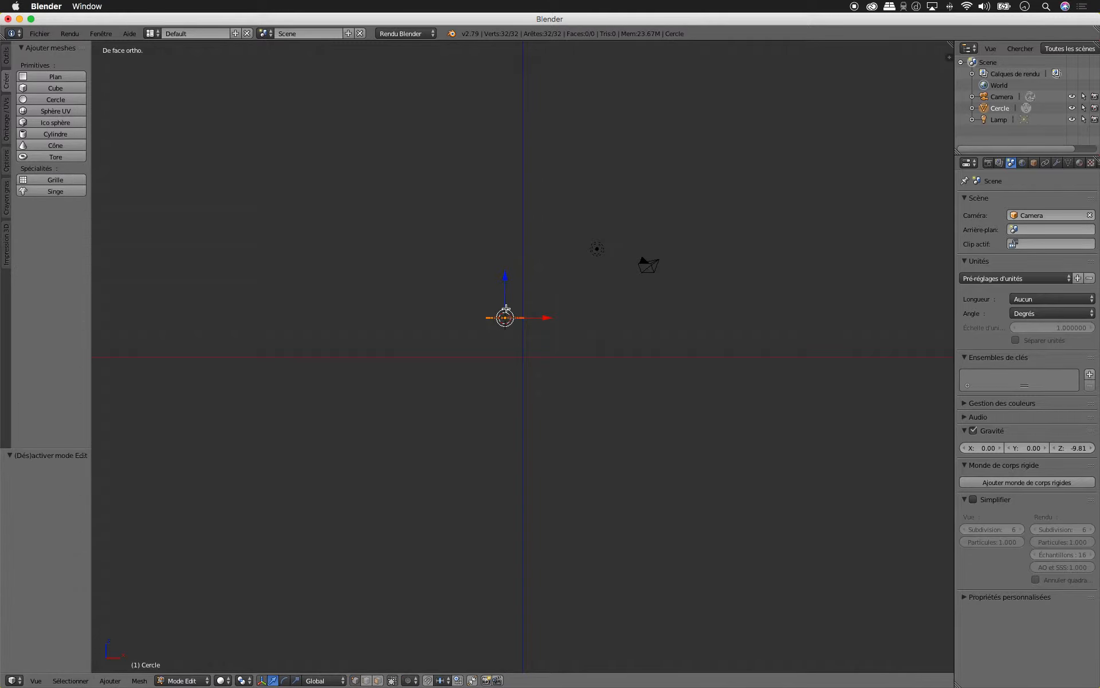
key(e)
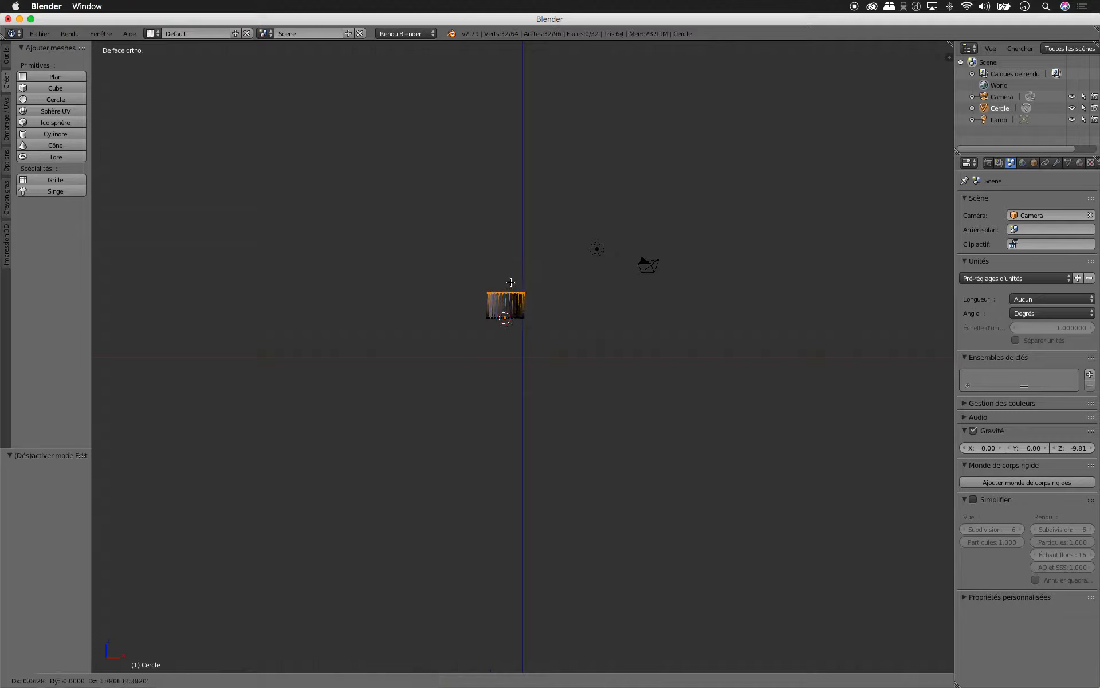
key(z)
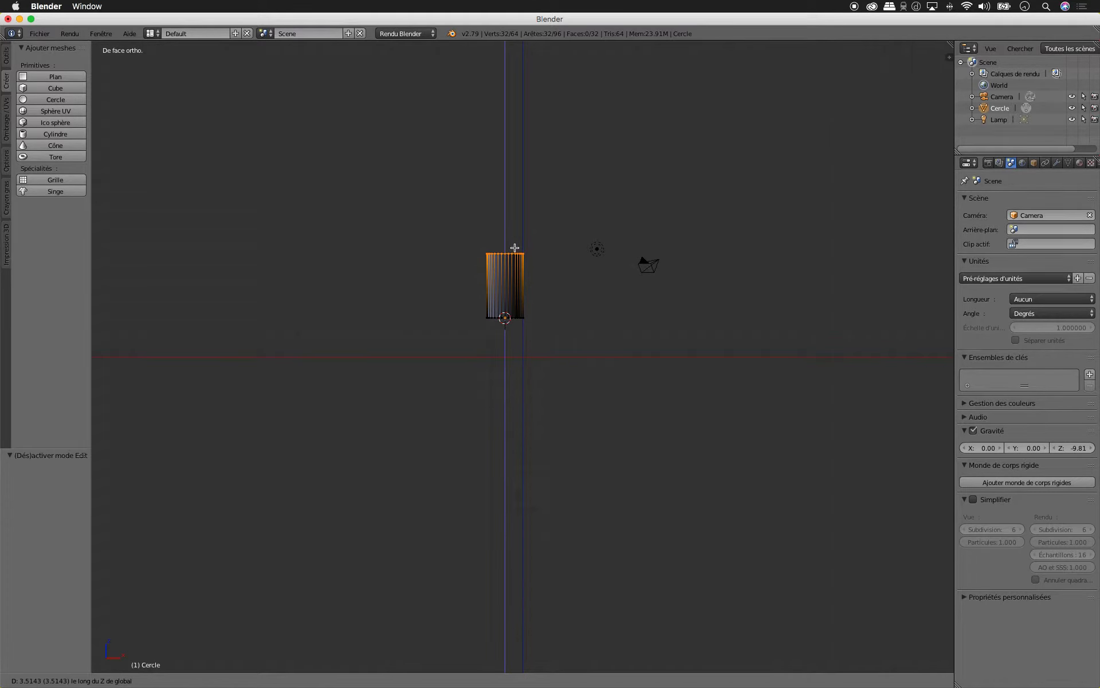
click(515, 247)
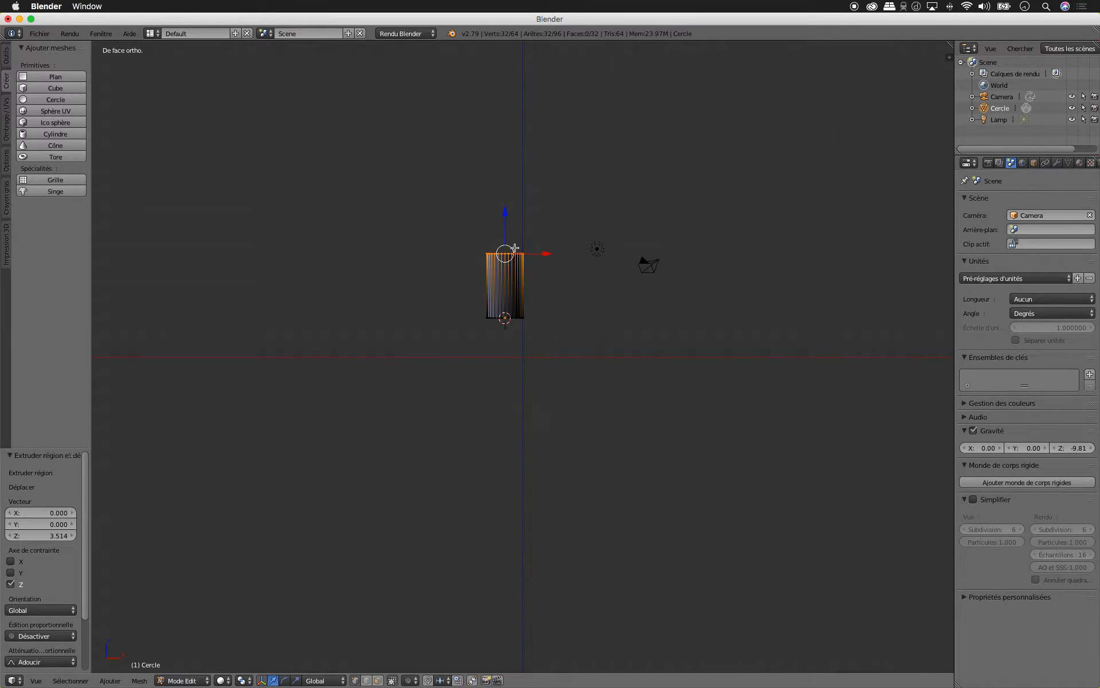
Step: Scale the extruded upper ring by about 1.49 so the cup widens toward its rim
scroll(515, 247, up, 5)
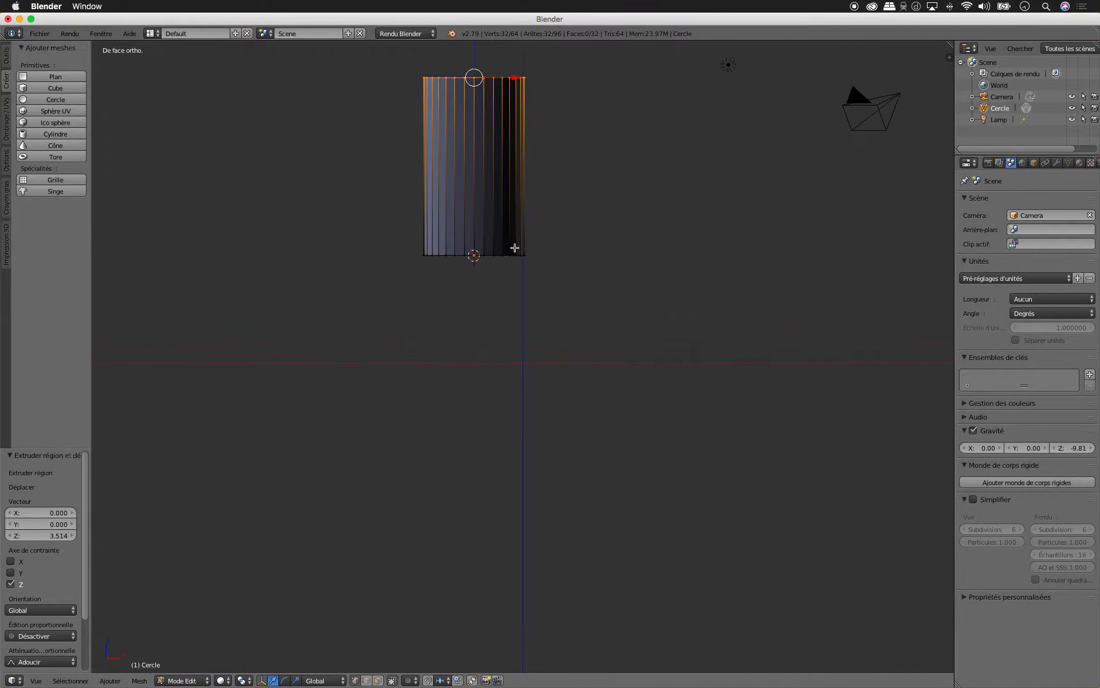
shift+scroll(514, 248, up, 5)
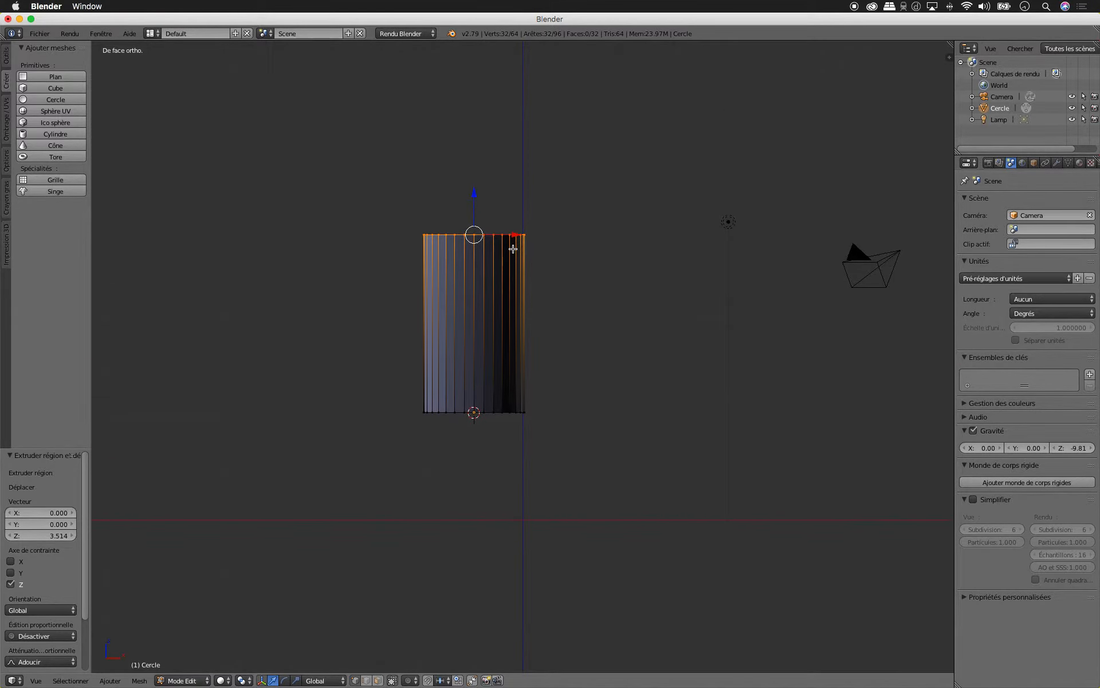
key(s)
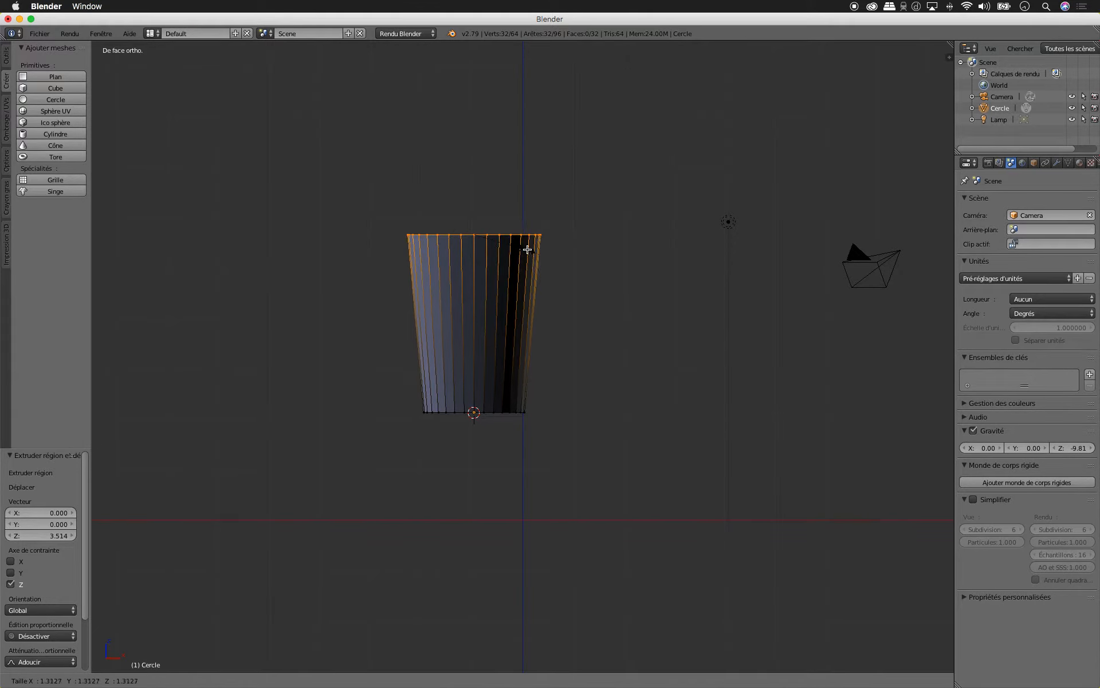
click(532, 247)
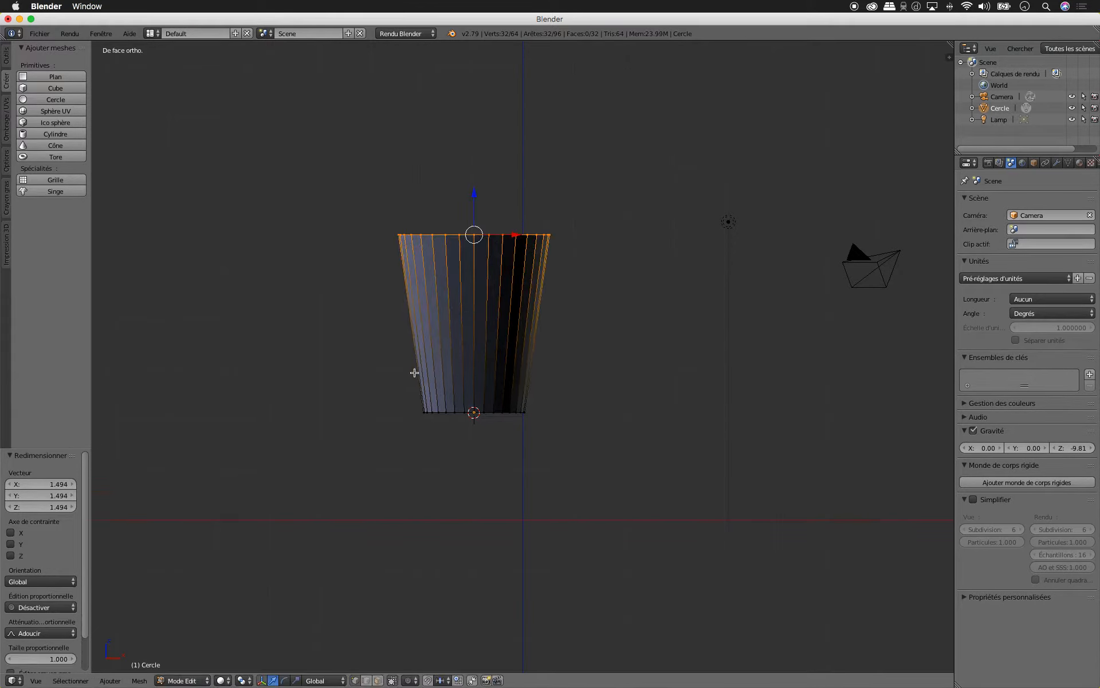
Step: Recalculate the normals of the entire cup mesh to face outside, leaving nothing selected
key(a)
scroll(478, 355, down, 3)
scroll(478, 355, up, 8)
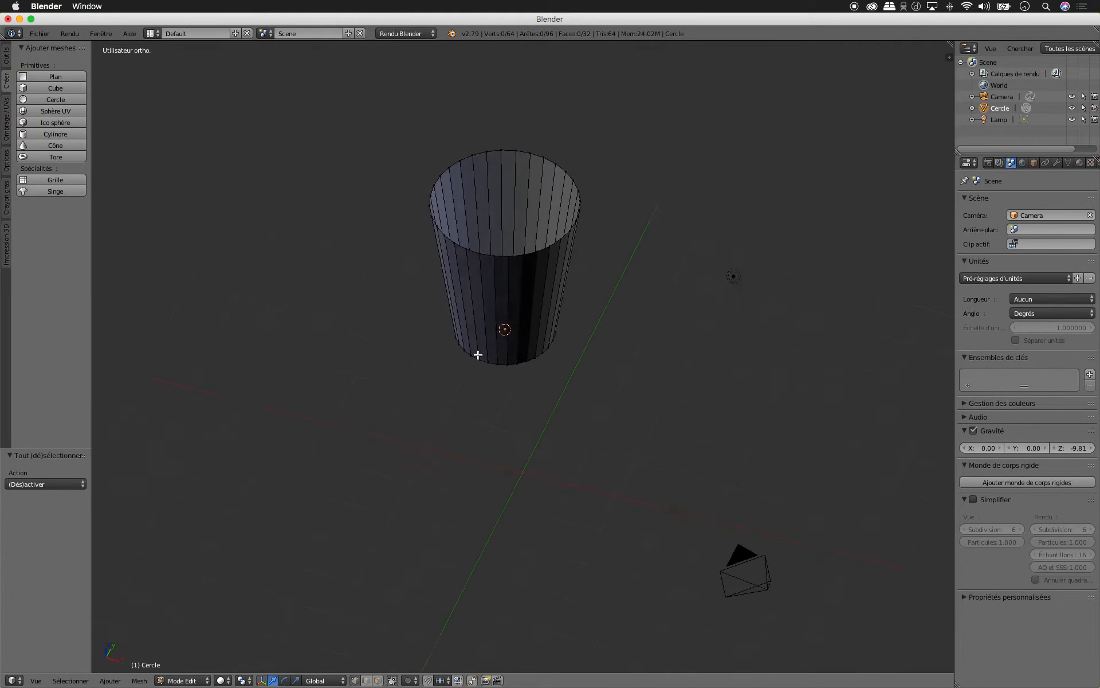
scroll(478, 355, down, 3)
key(a)
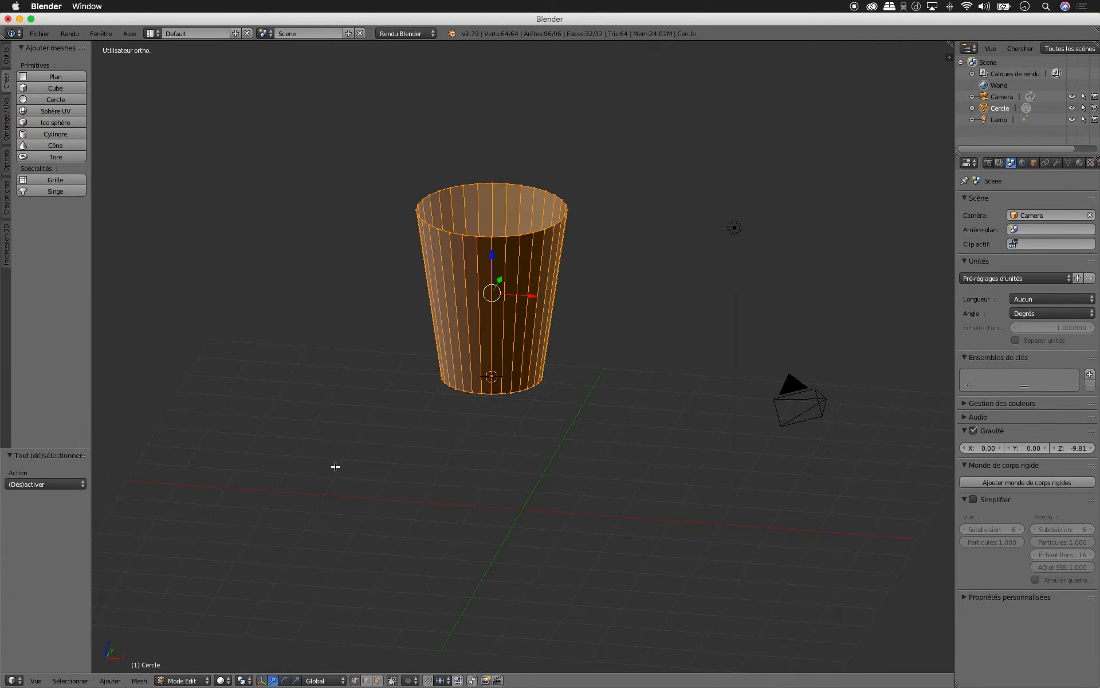
click(139, 681)
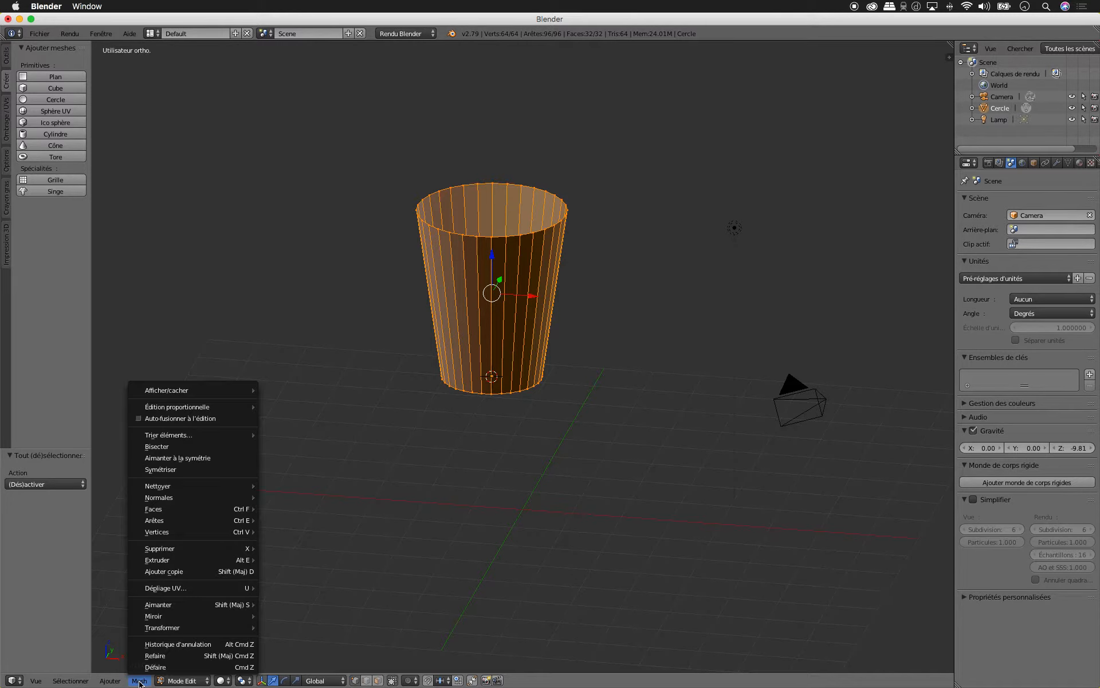
mouse_move(218, 497)
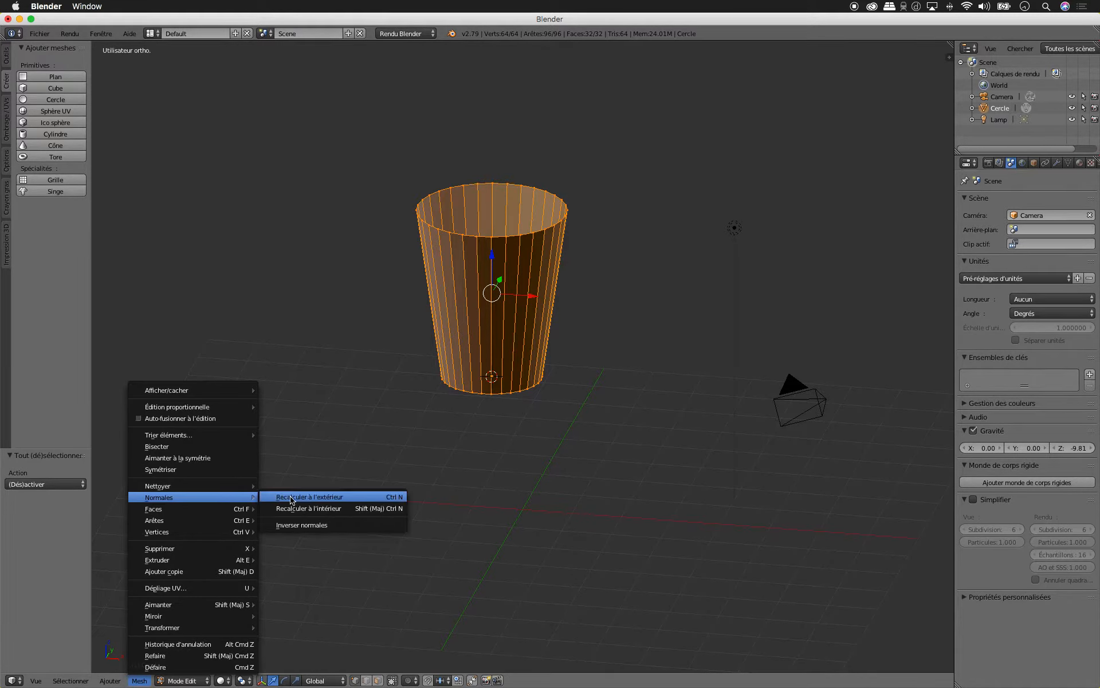
click(345, 498)
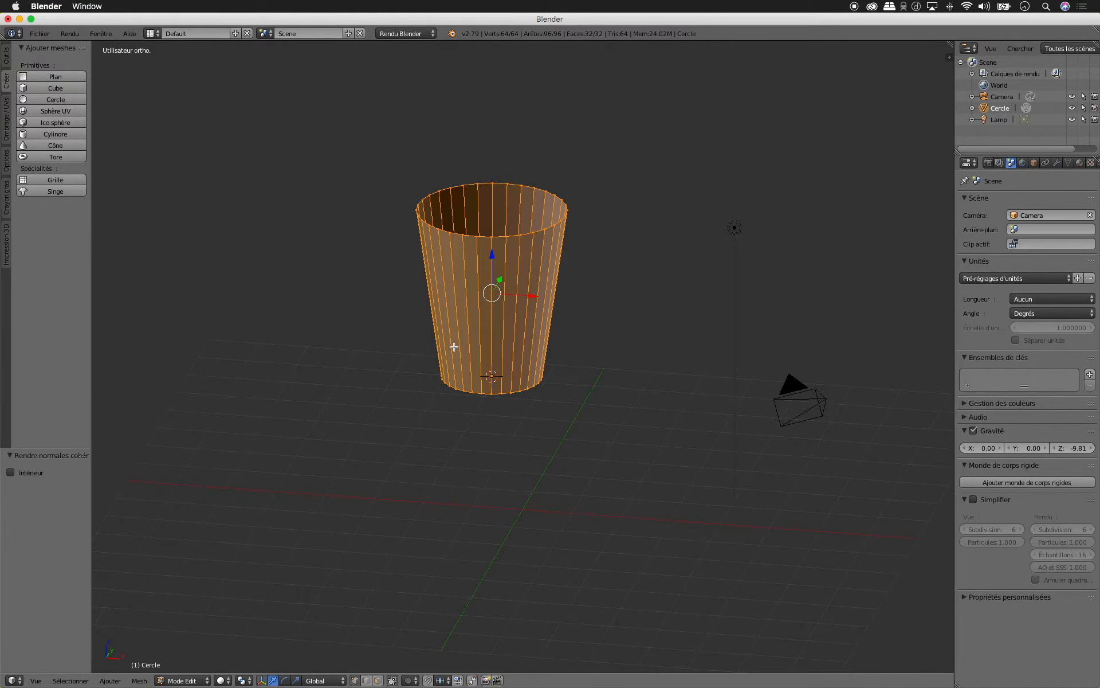
key(a)
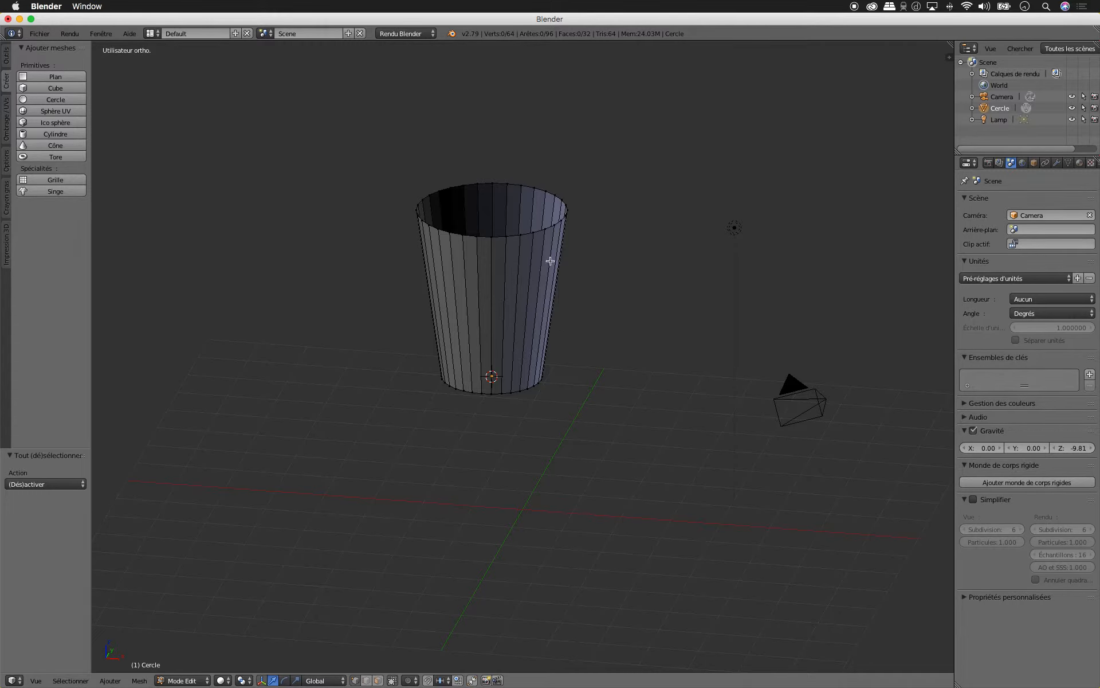
Step: Select the cup's lower edge loop in vertex mode and fill it with a face to close the bottom
scroll(484, 367, down, 10)
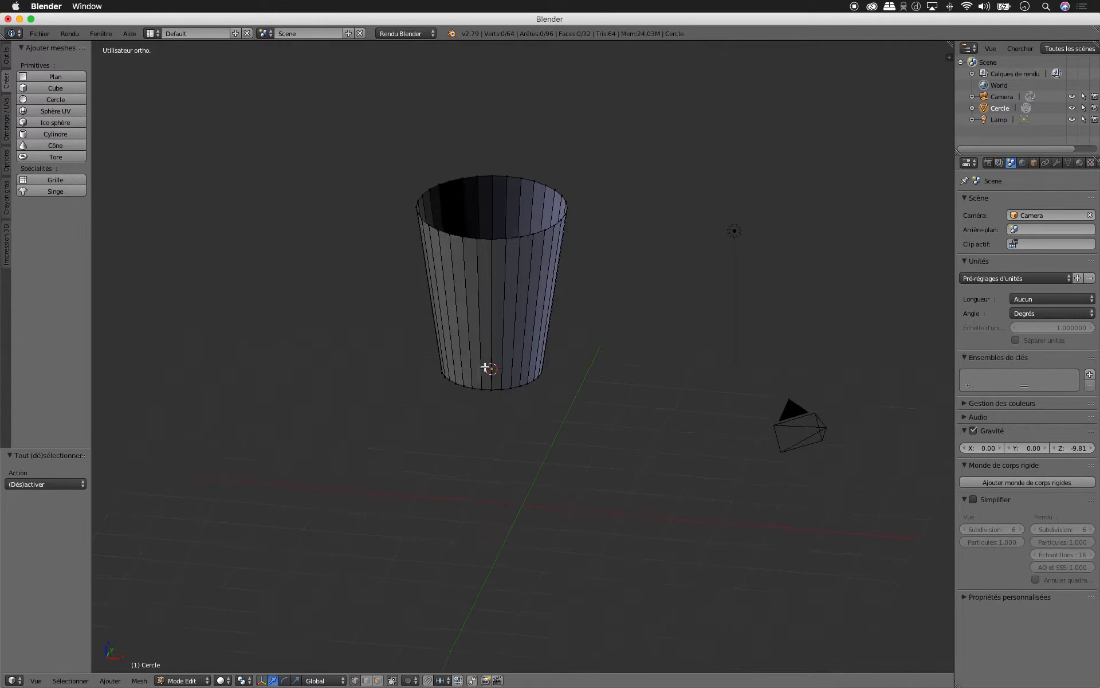
scroll(487, 370, down, 1)
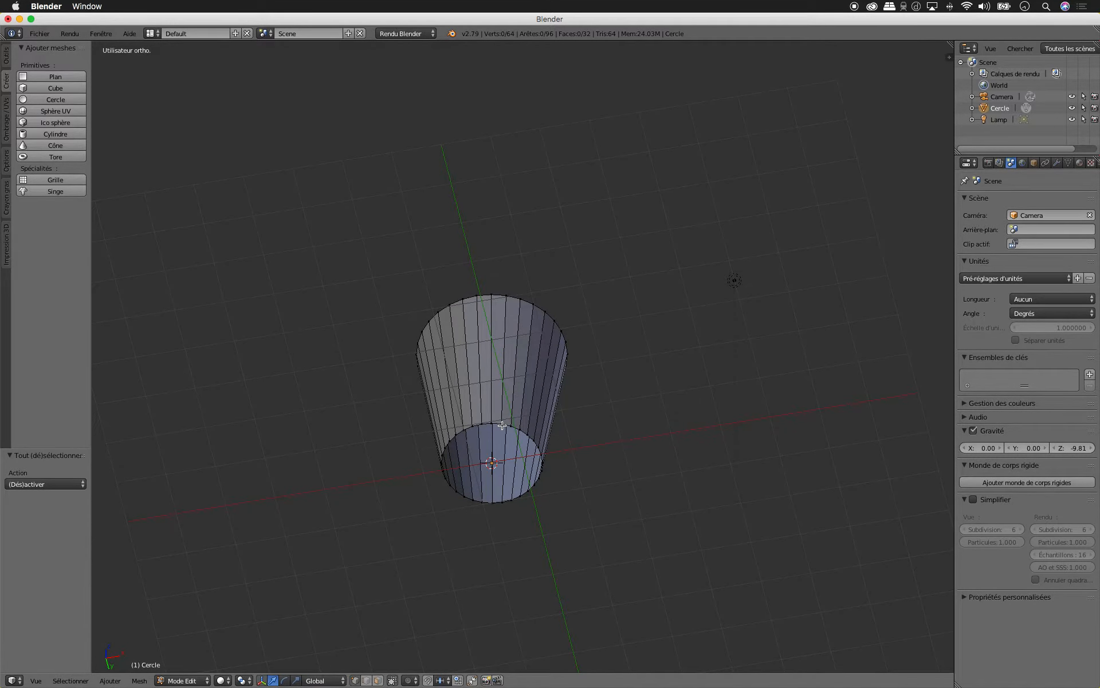
key(ctrl+Tab)
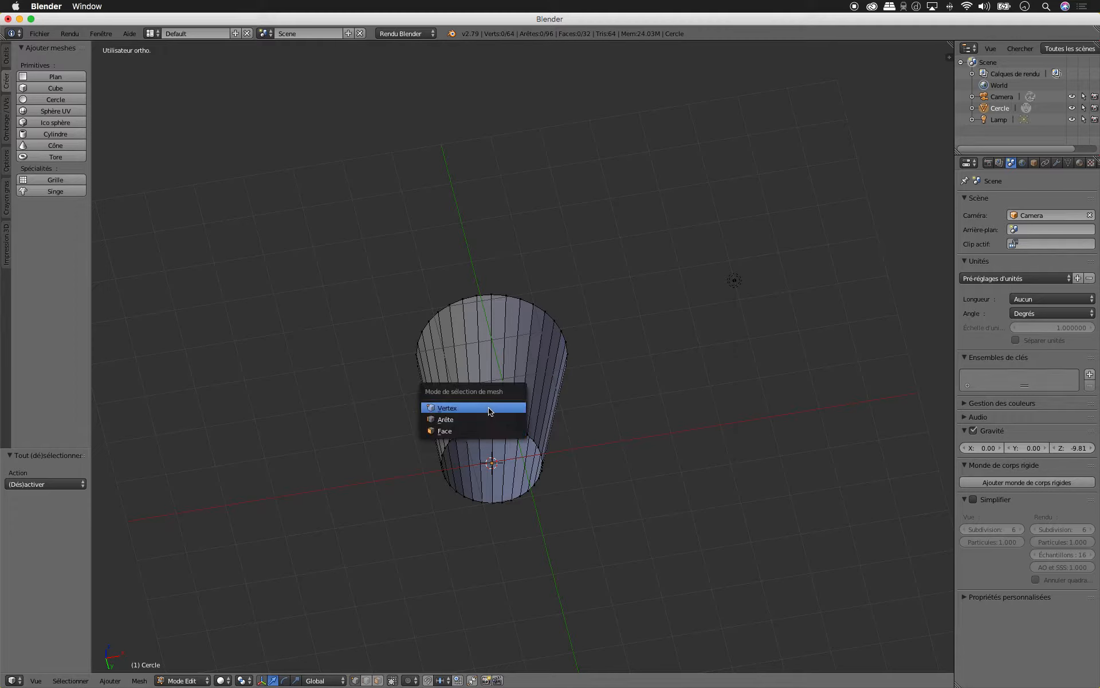
click(447, 407)
right_click(501, 423)
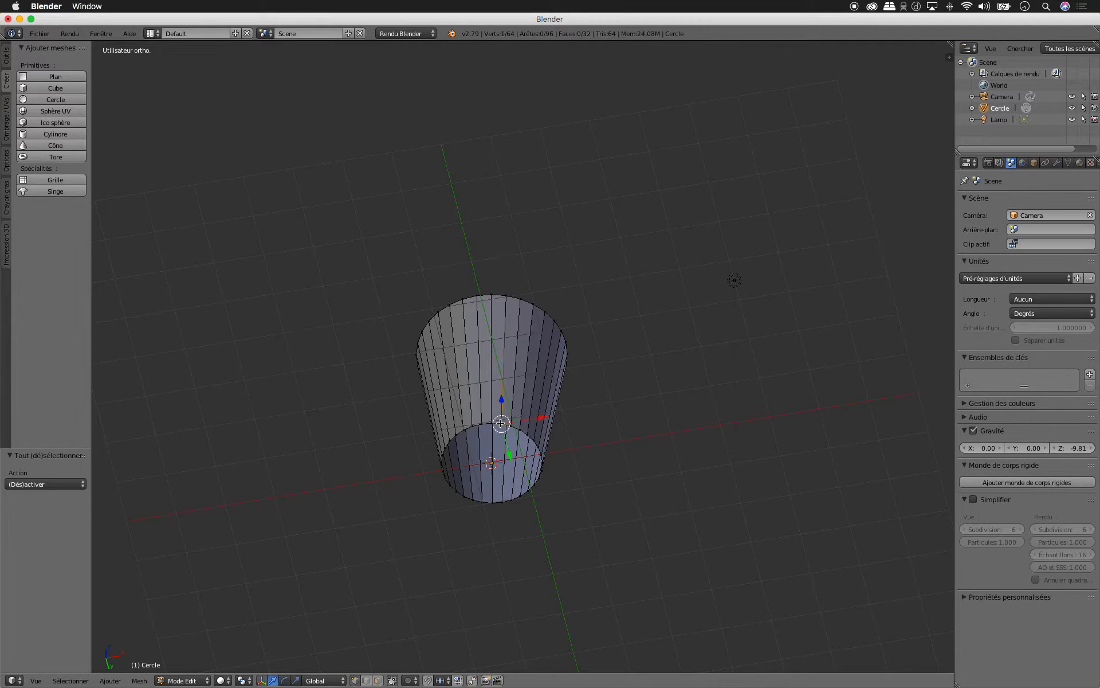
alt+right_click(542, 447)
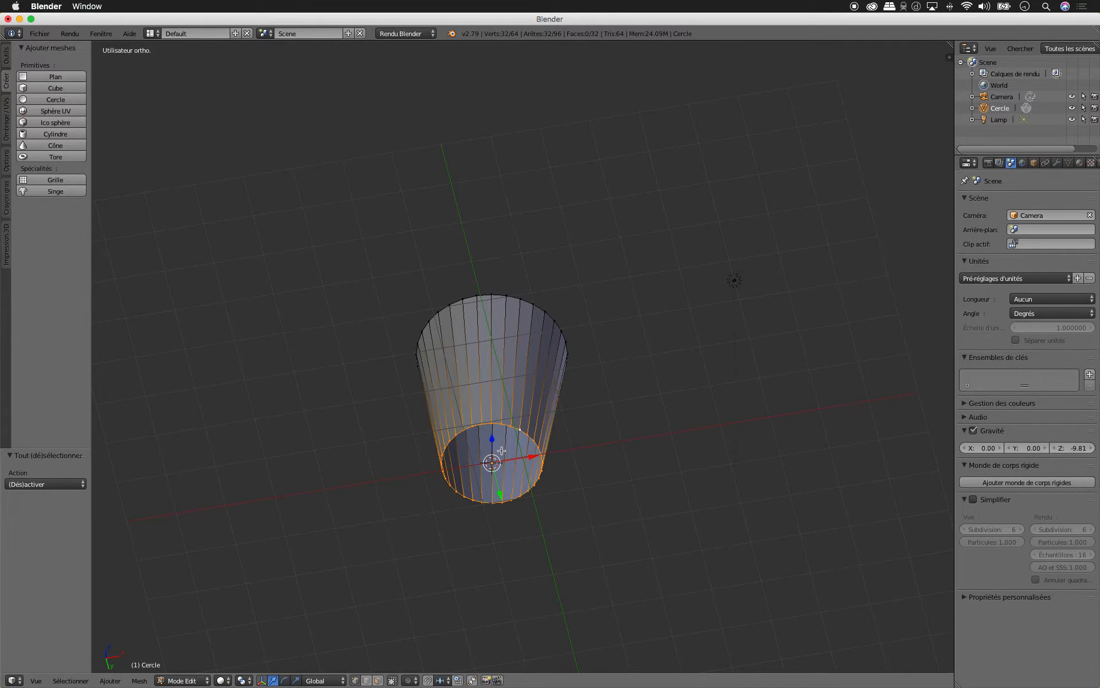
key(f)
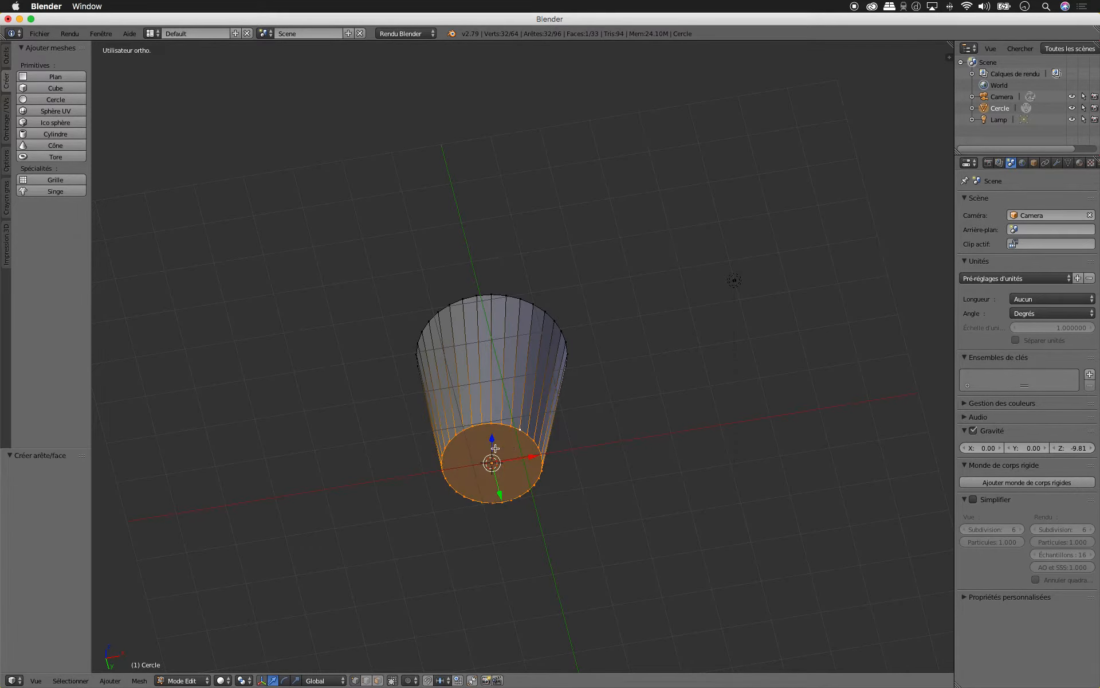
Step: Add one loop cut around the cup wall and slide it down near the base, at a factor of about 0.81
scroll(495, 448, up, 3)
scroll(496, 449, up, 10)
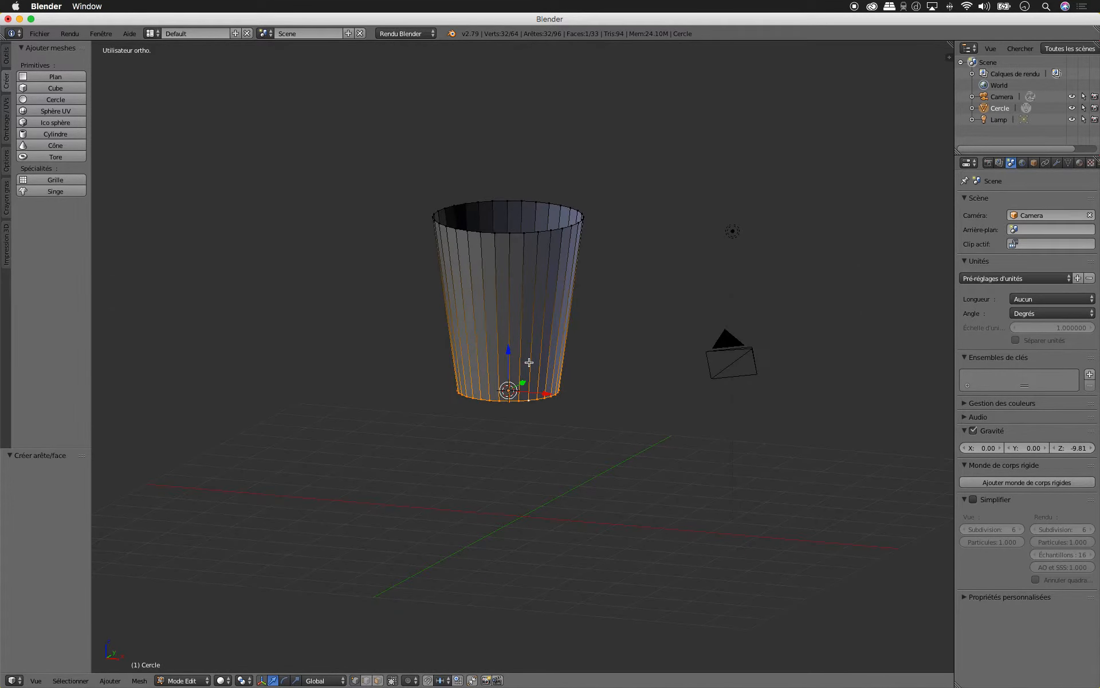
key(ctrl+r)
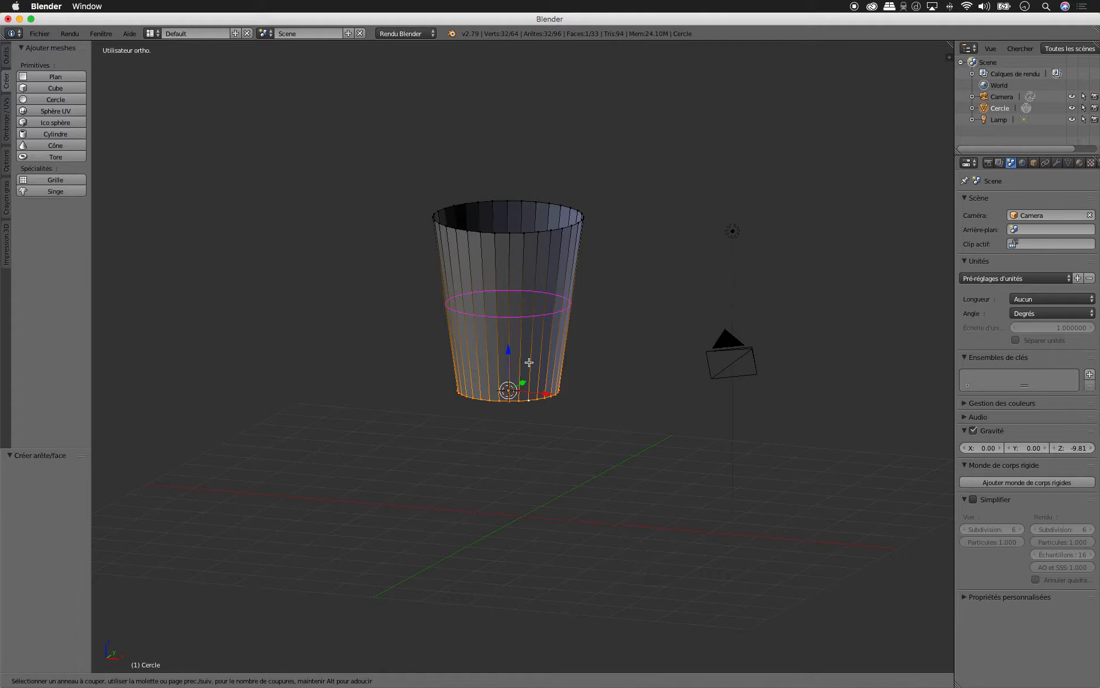
click(529, 362)
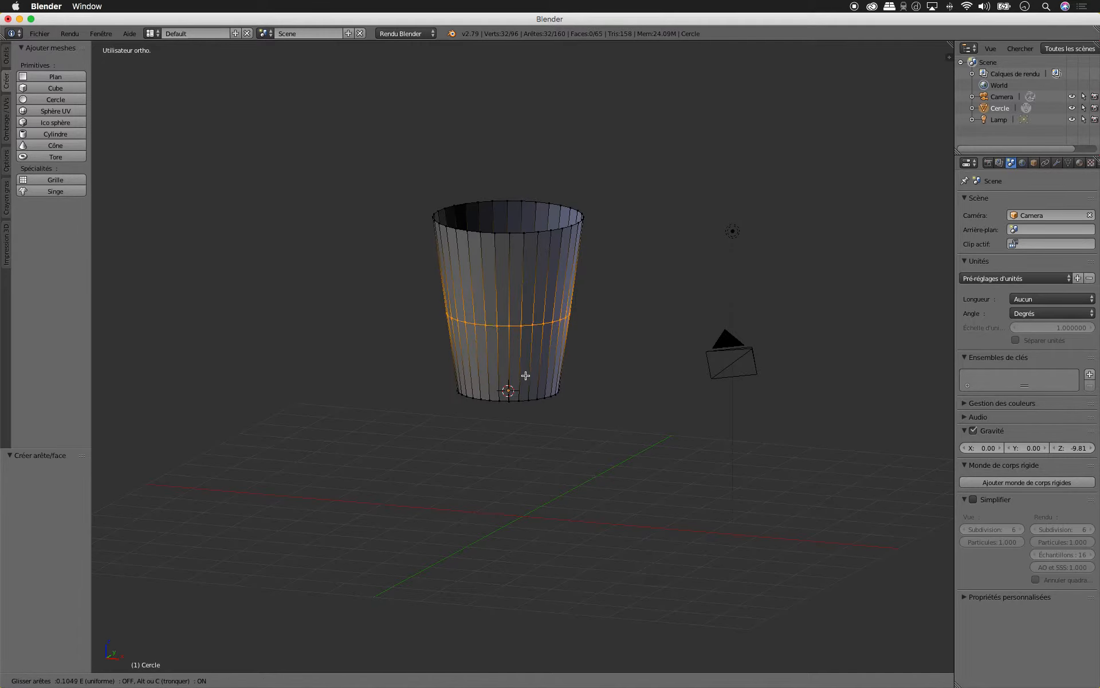
click(533, 434)
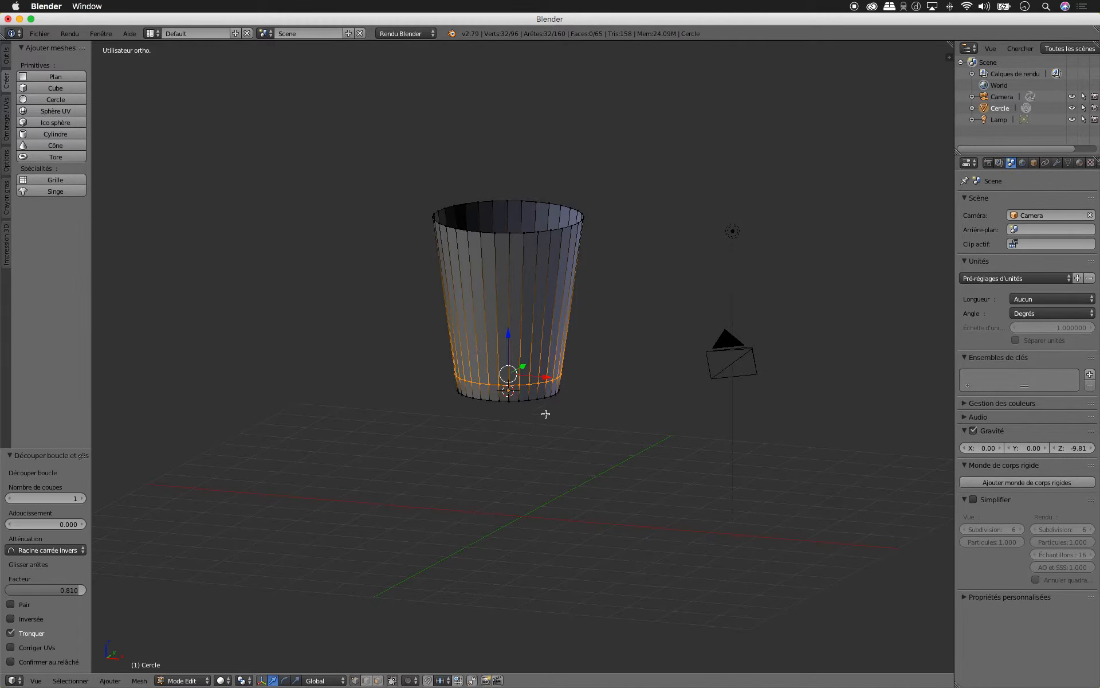
middle_drag(542, 395, 525, 427)
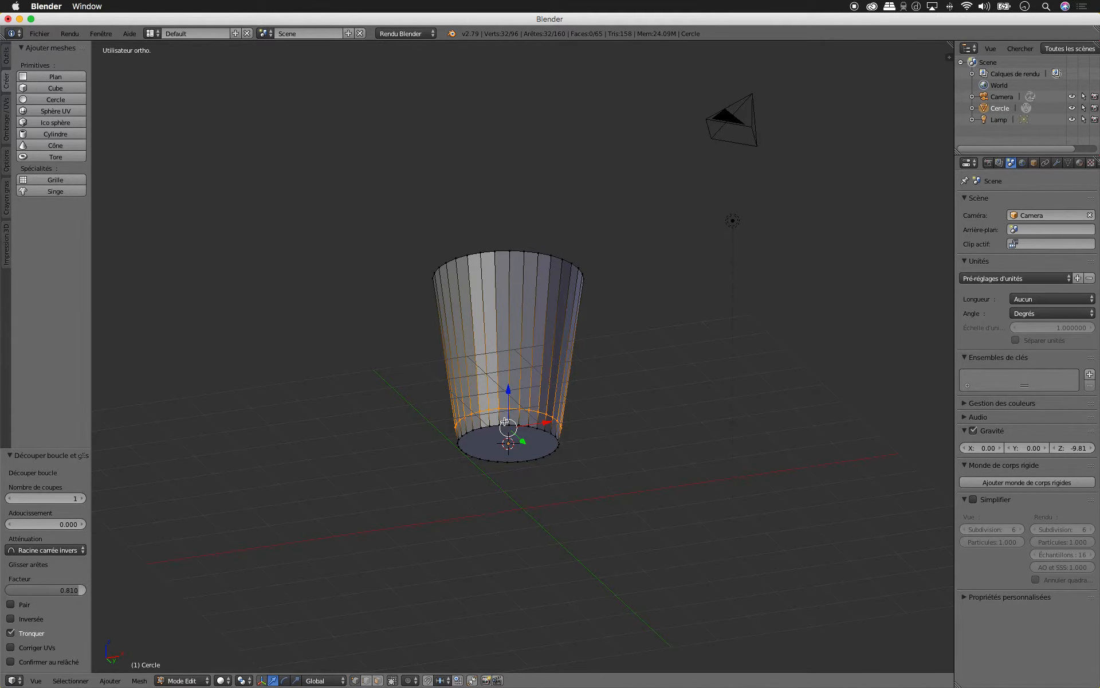
Step: Select the cup's bottom face in face mode and inset it with a thickness of about 0.32
middle_drag(539, 430, 498, 418)
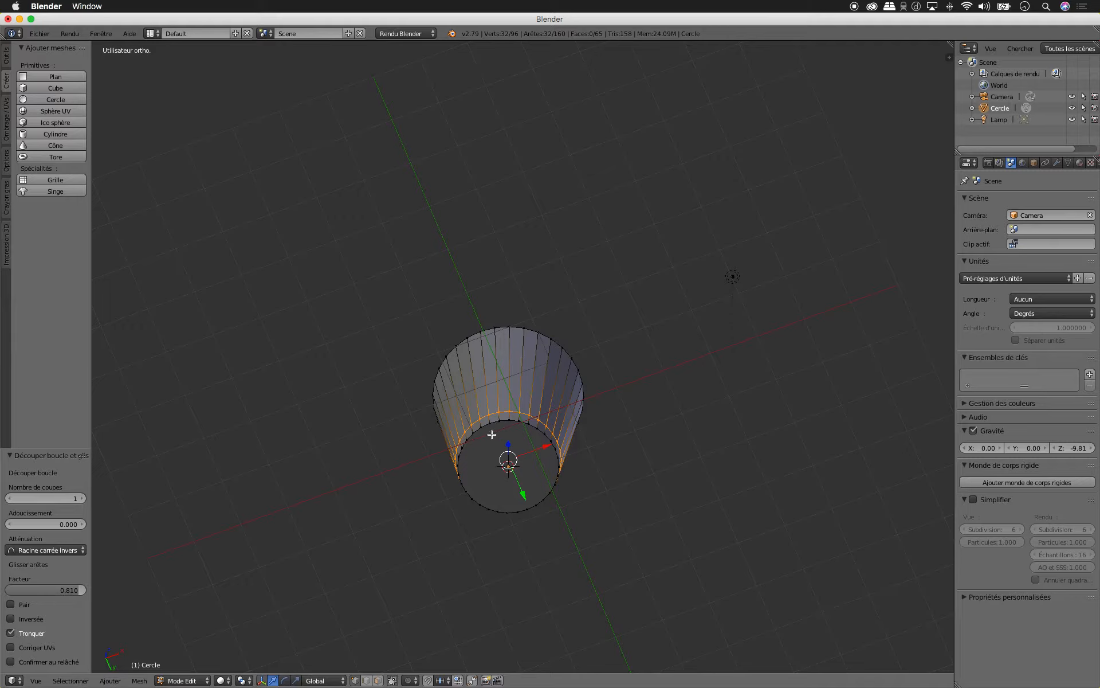
right_click(506, 437)
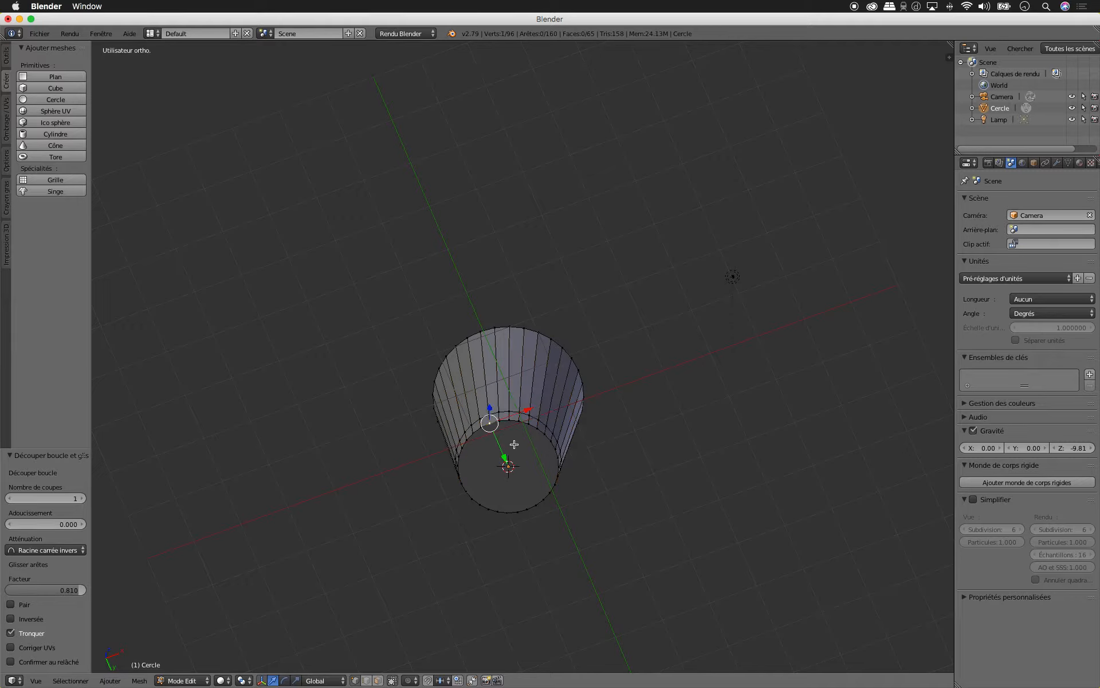
key(ctrl+Tab)
click(506, 468)
right_click(512, 479)
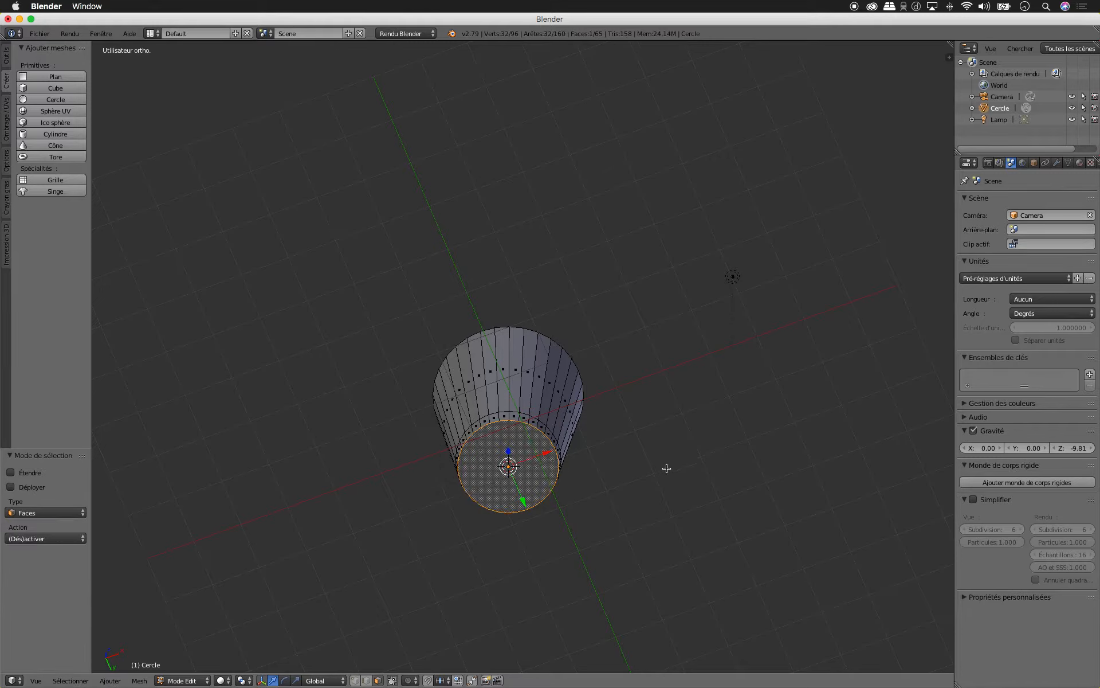
key(i)
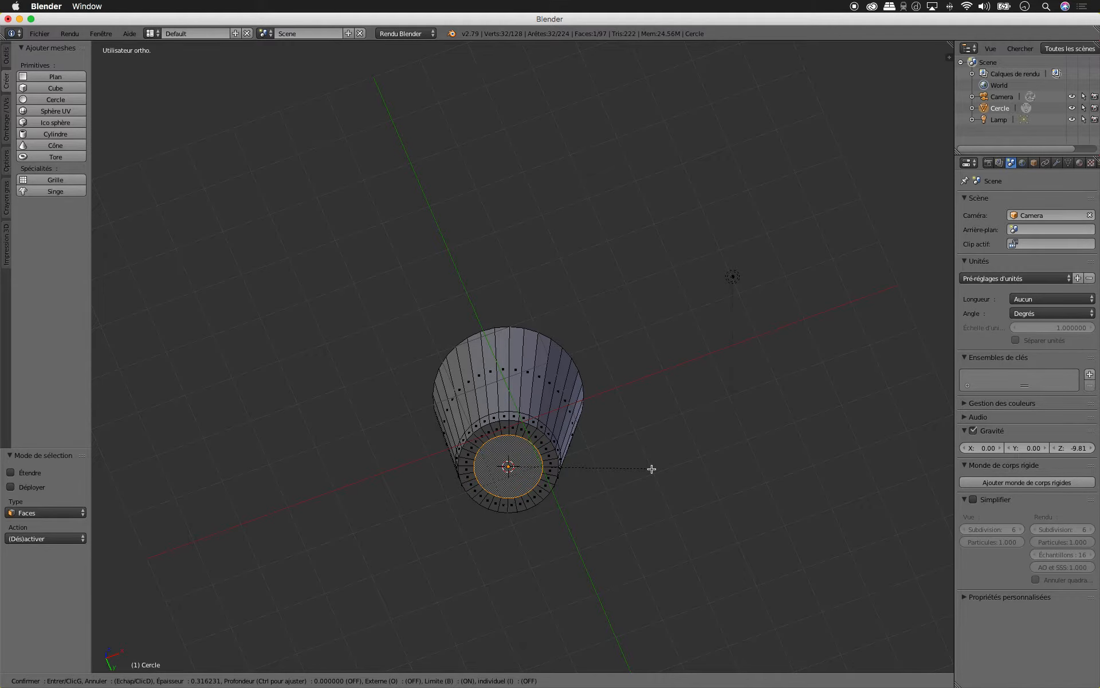
click(651, 469)
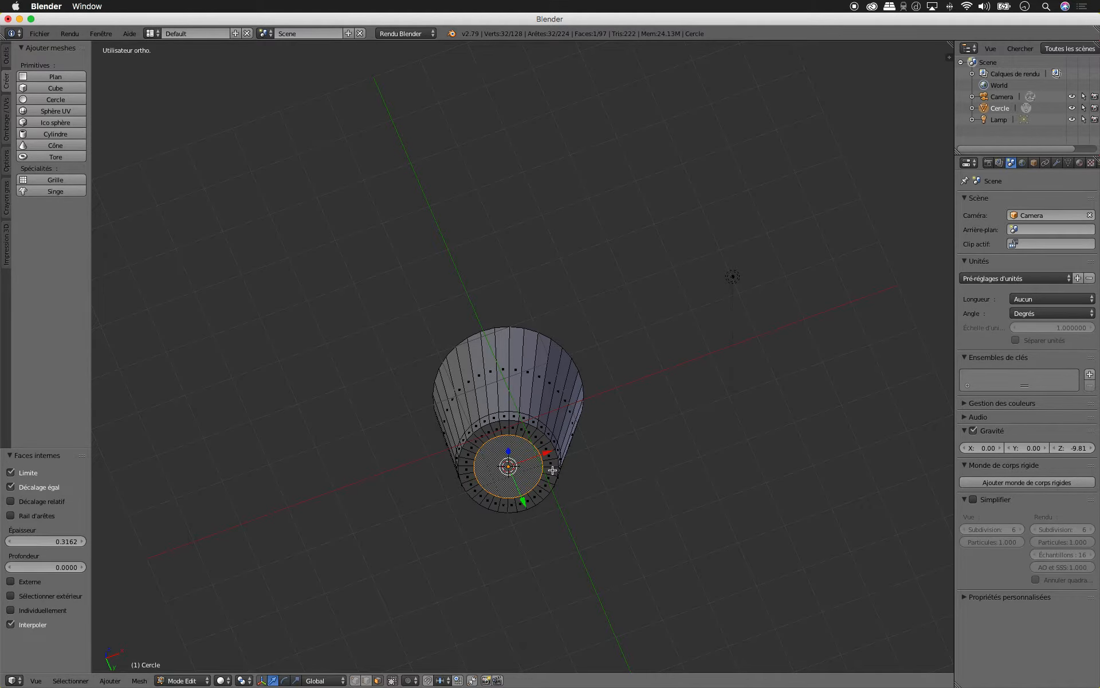
Step: Check the inset cup from the side and above, and return it to Object Mode
scroll(547, 431, down, 3)
scroll(548, 431, up, 10)
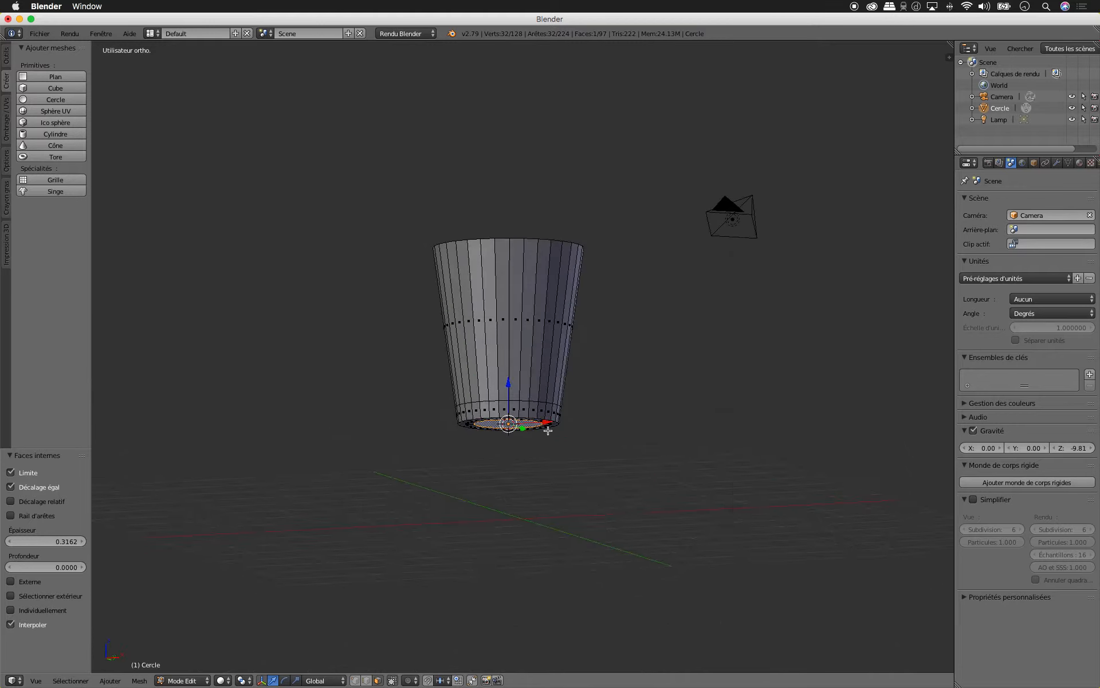
scroll(544, 399, down, 10)
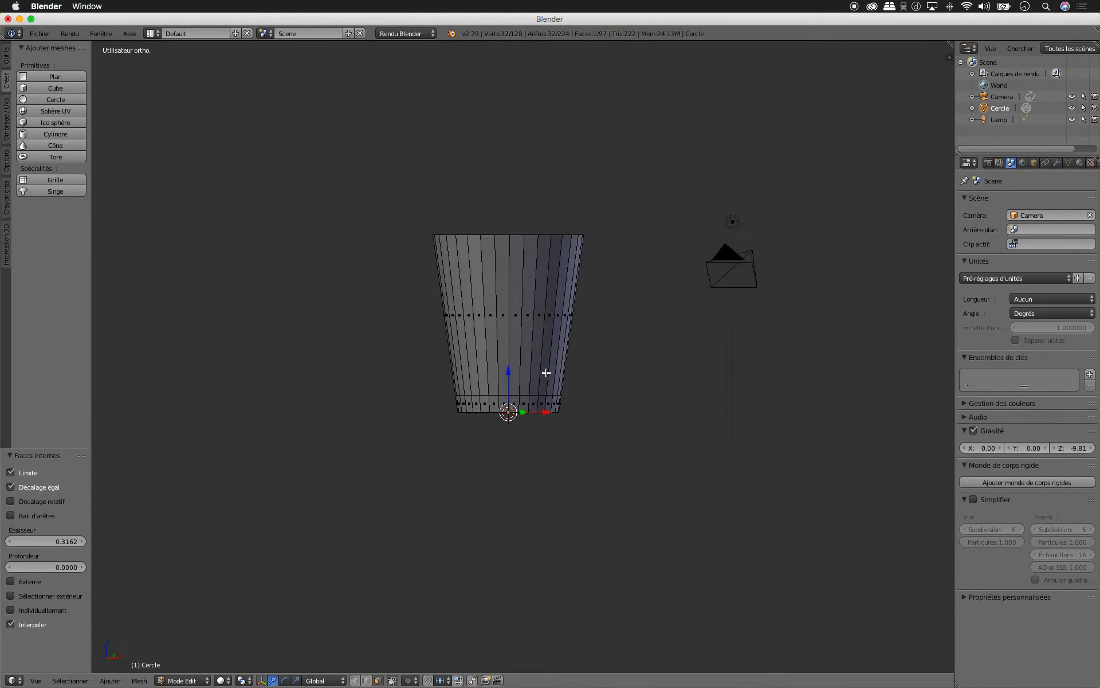
scroll(547, 372, up, 10)
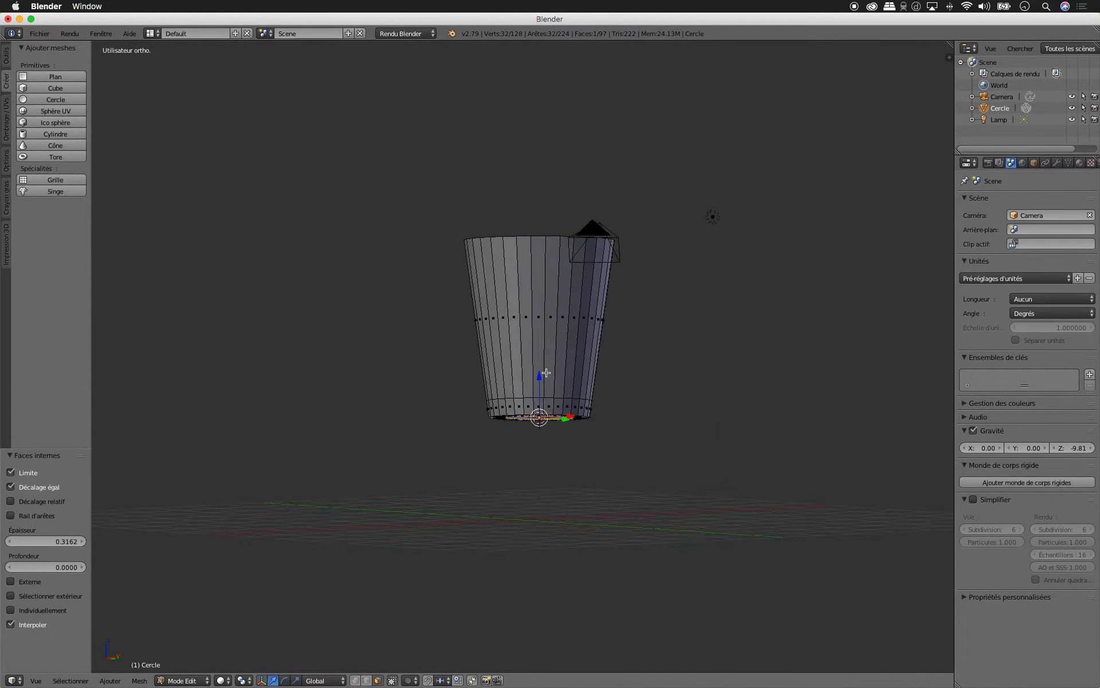
scroll(546, 372, down, 8)
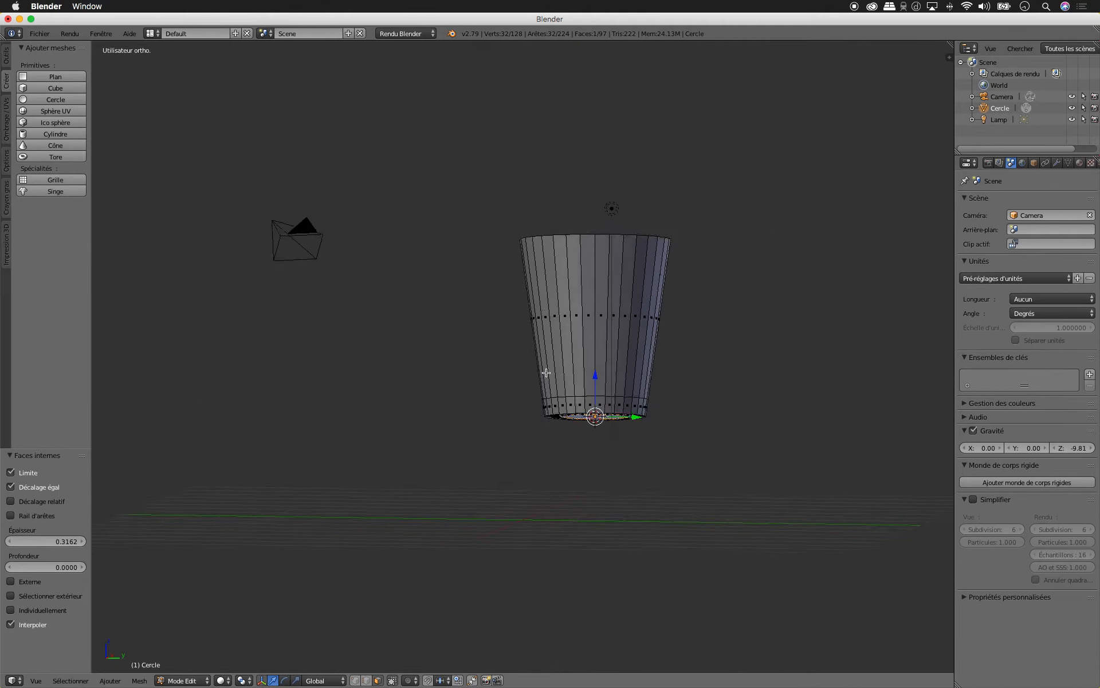
scroll(547, 372, up, 8)
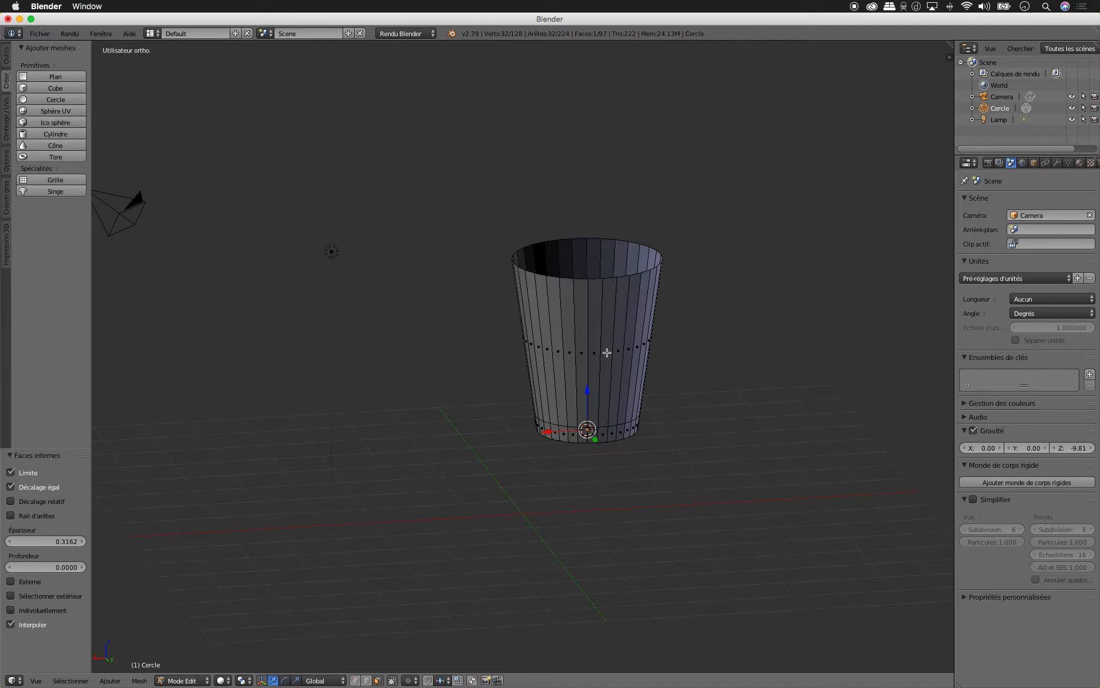
key(Tab)
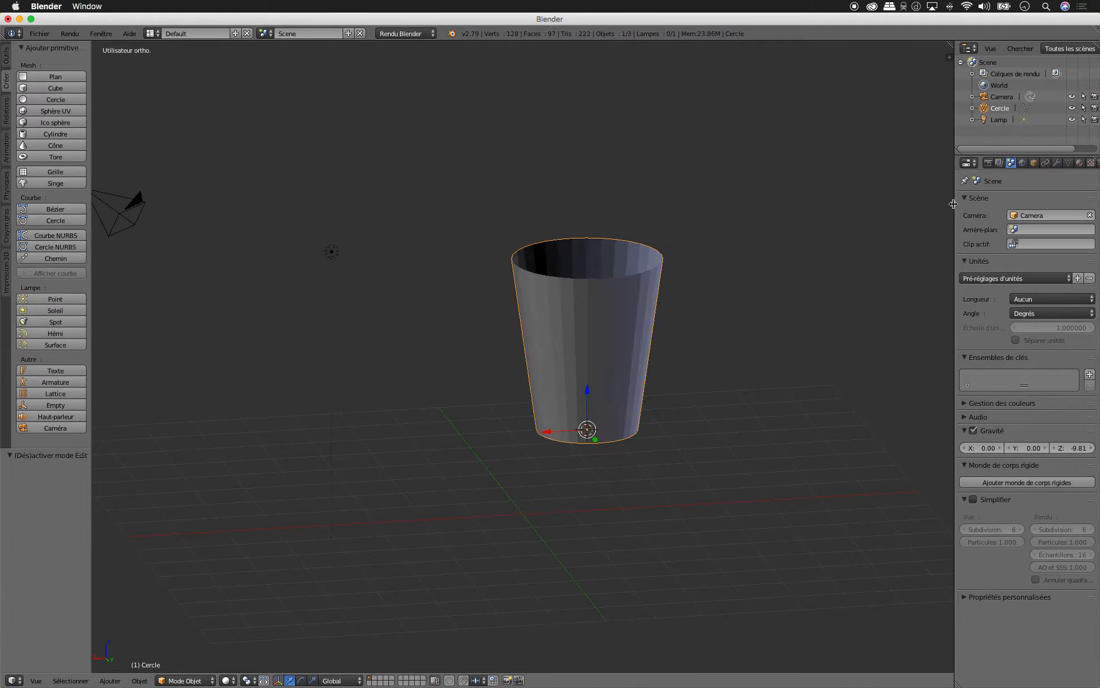
Step: Widen the properties area and add a Solidify modifier to the cup
drag(962, 199, 855, 207)
click(865, 198)
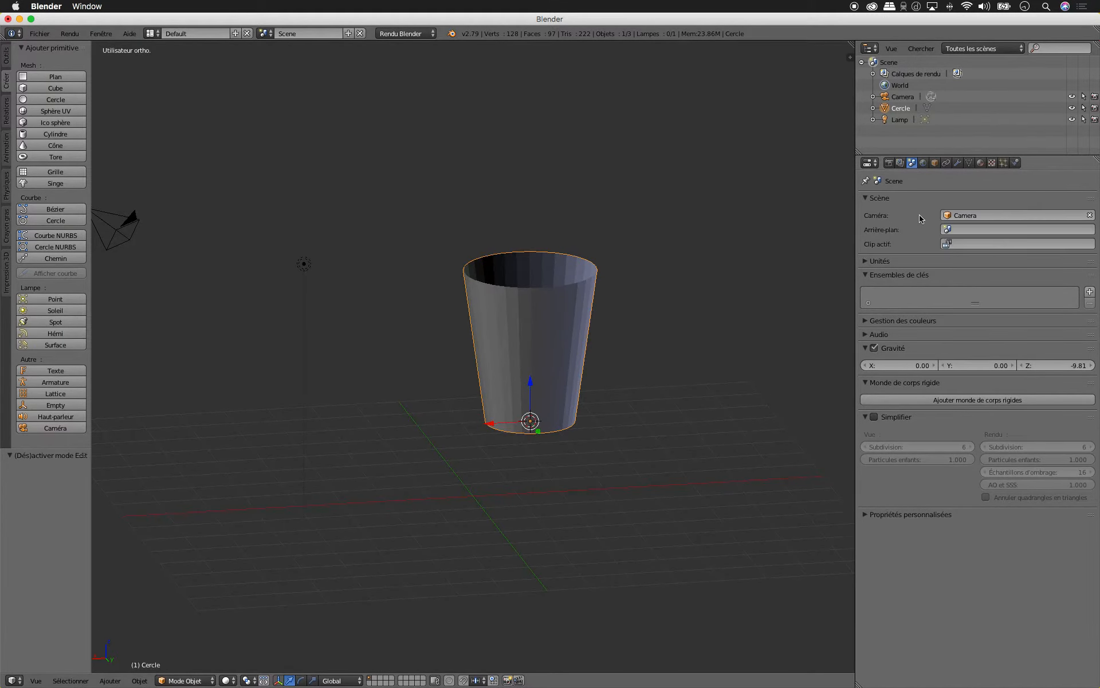
click(866, 262)
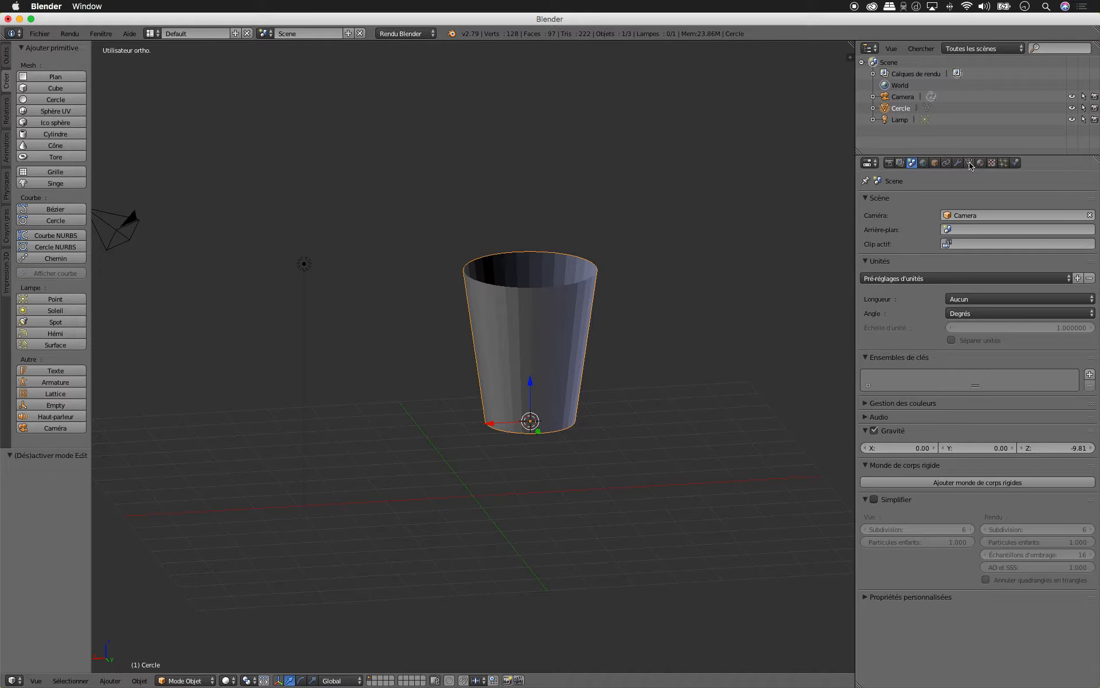
click(958, 163)
click(963, 202)
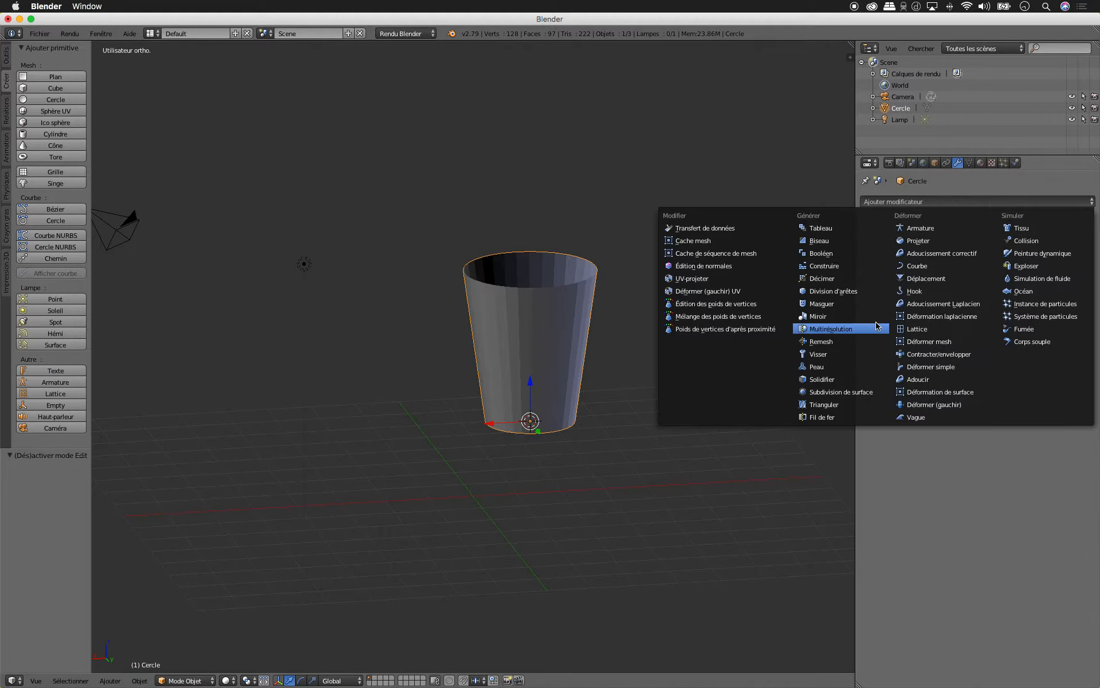
click(824, 382)
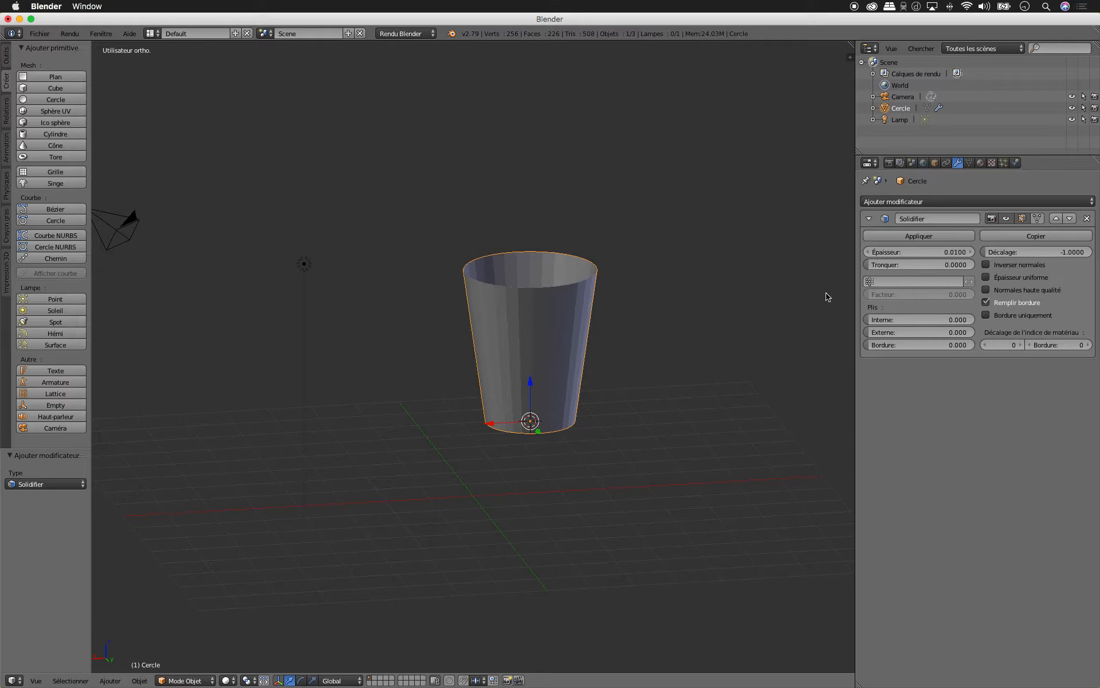
Step: Set the Solidify modifier's thickness to 0.3 and apply it to the cup
drag(872, 255, 894, 255)
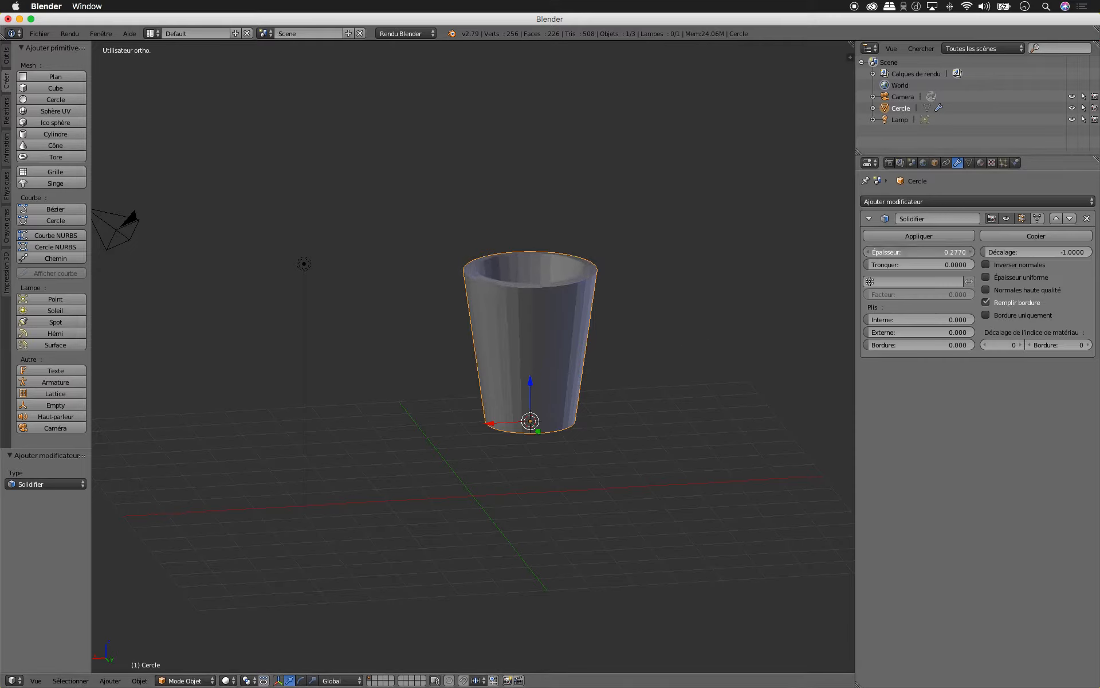
middle_drag(639, 319, 622, 339)
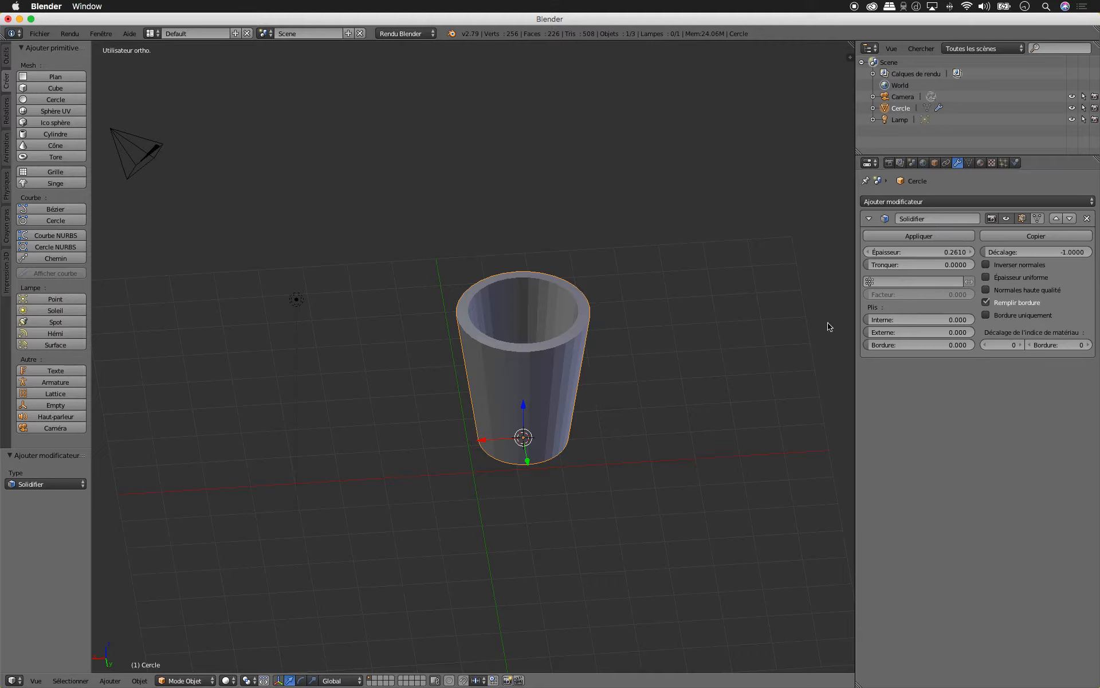
drag(895, 249, 917, 249)
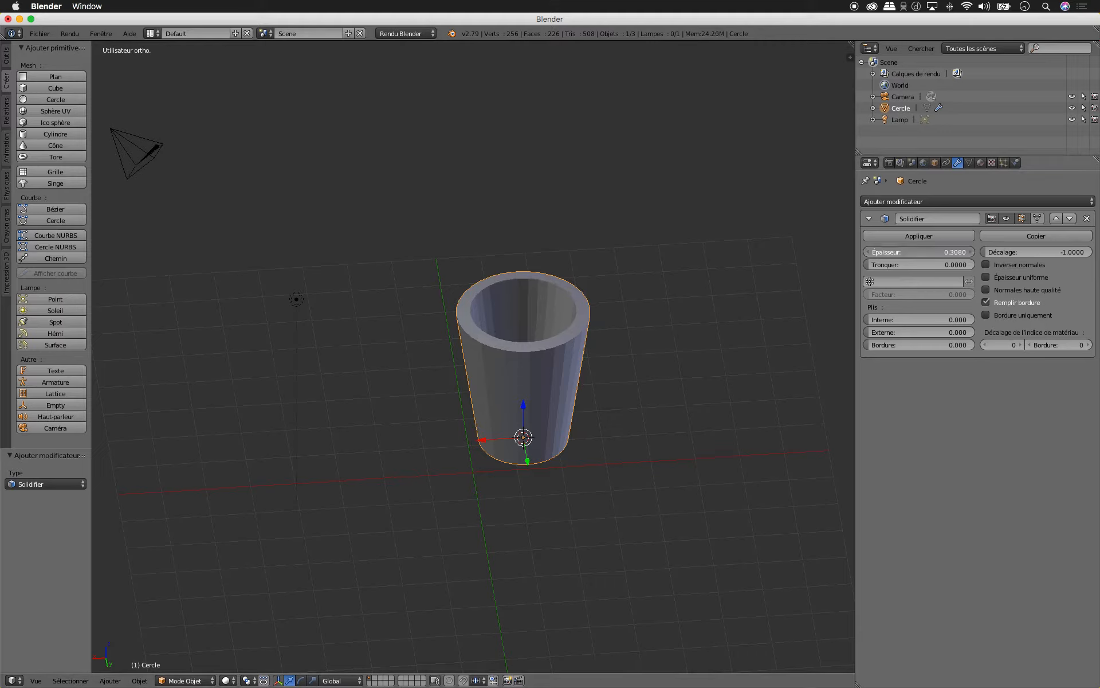
click(897, 251)
text(0.3)
key(Return)
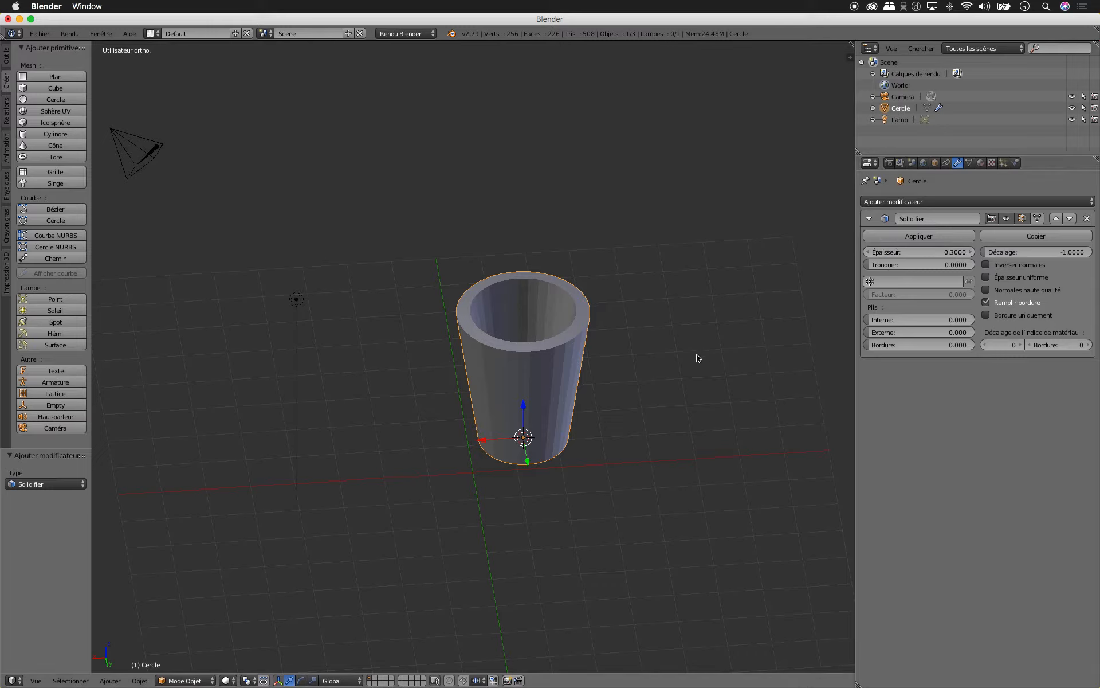
click(907, 236)
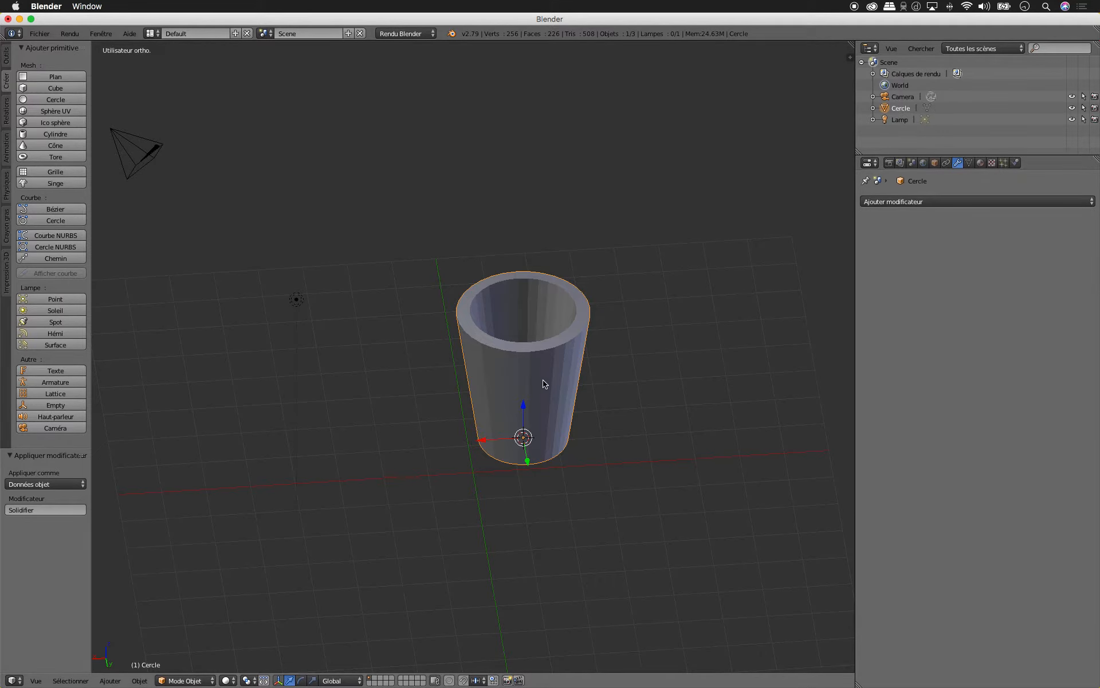
Step: Add a Subdivision Surface modifier to the cup and set its viewport subdivisions to 3
scroll(543, 380, down, 5)
scroll(543, 380, up, 3)
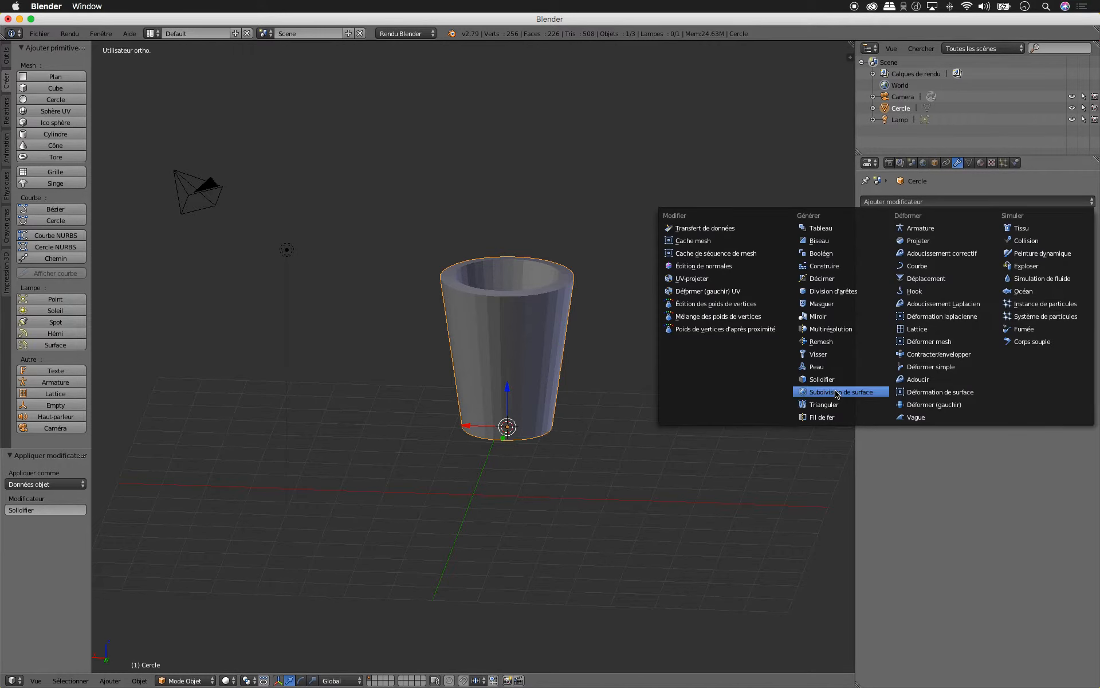
click(823, 393)
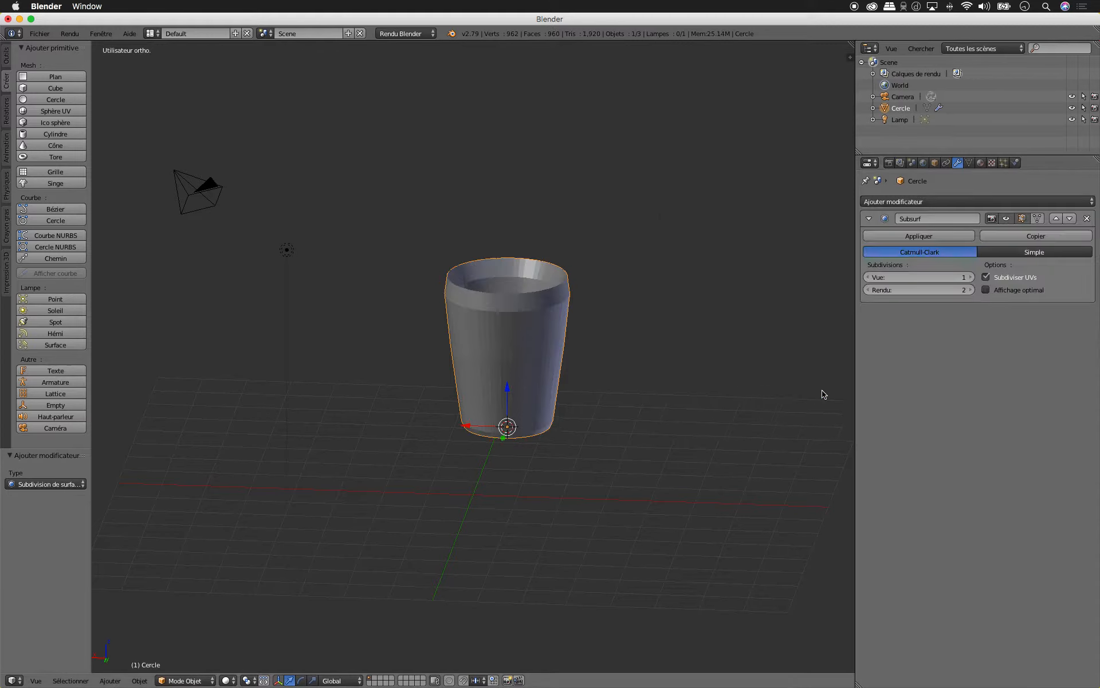
click(970, 278)
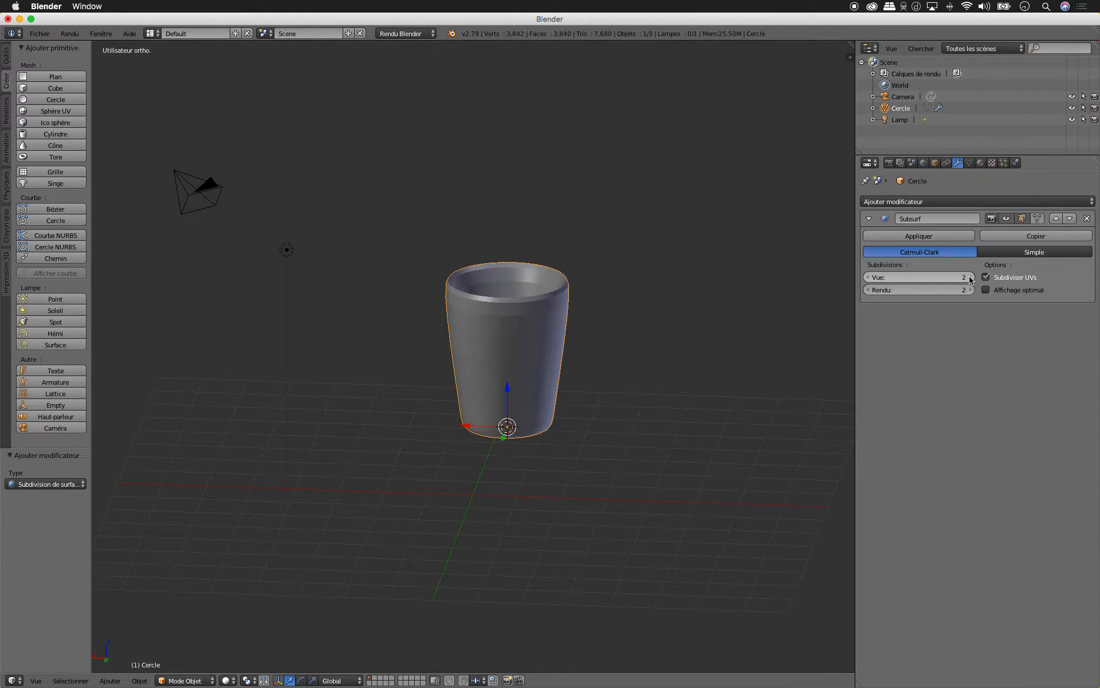
click(970, 278)
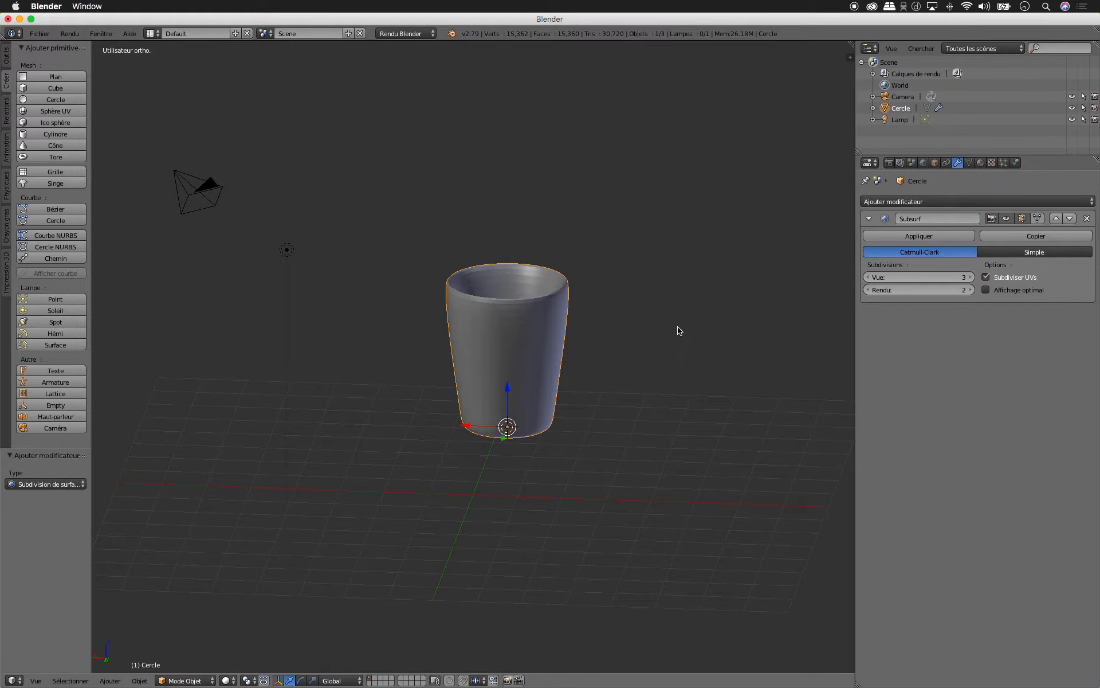
Step: Inspect the smoothed cup from several angles and put it back into Edit Mode
scroll(507, 339, left, 5)
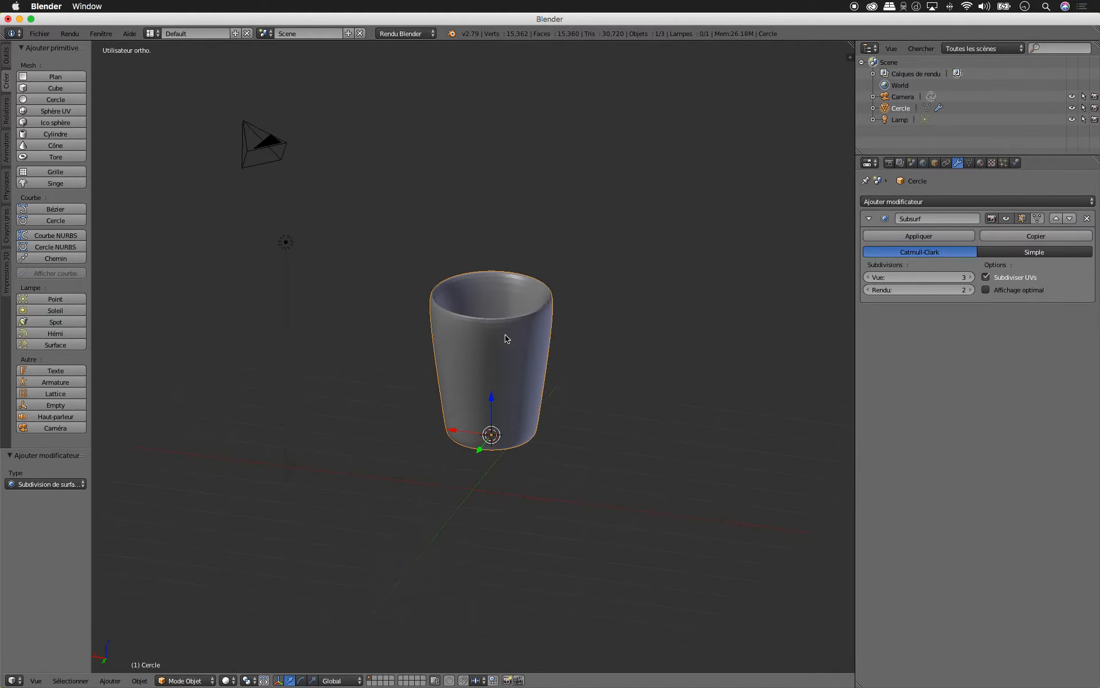
scroll(506, 339, down, 5)
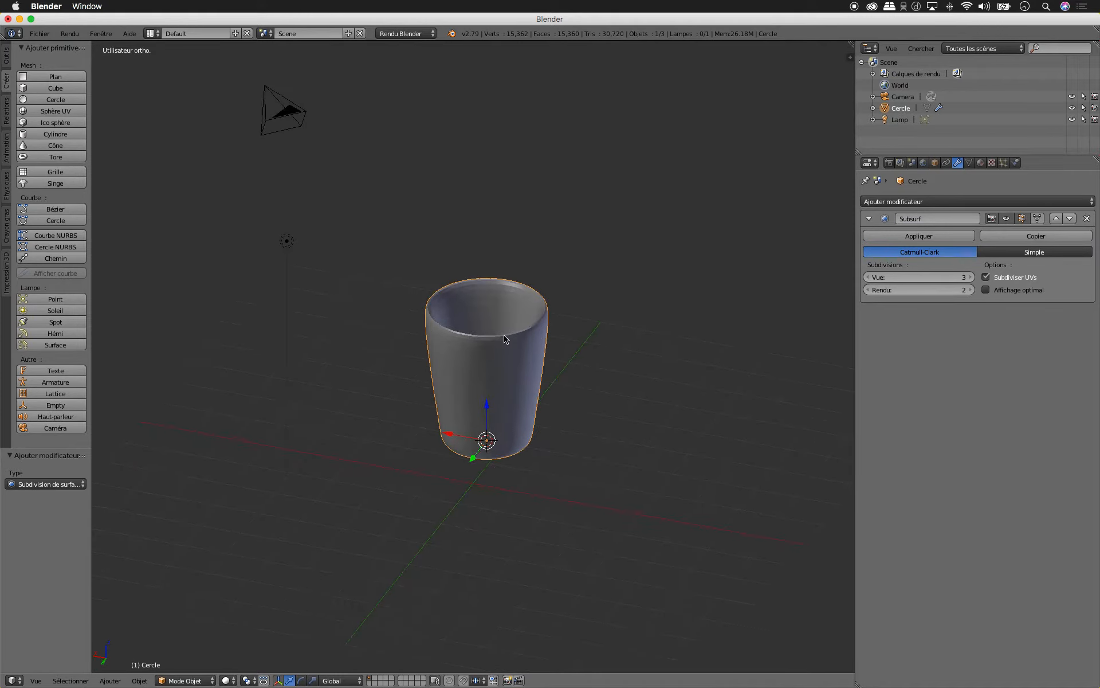
scroll(507, 347, up, 5)
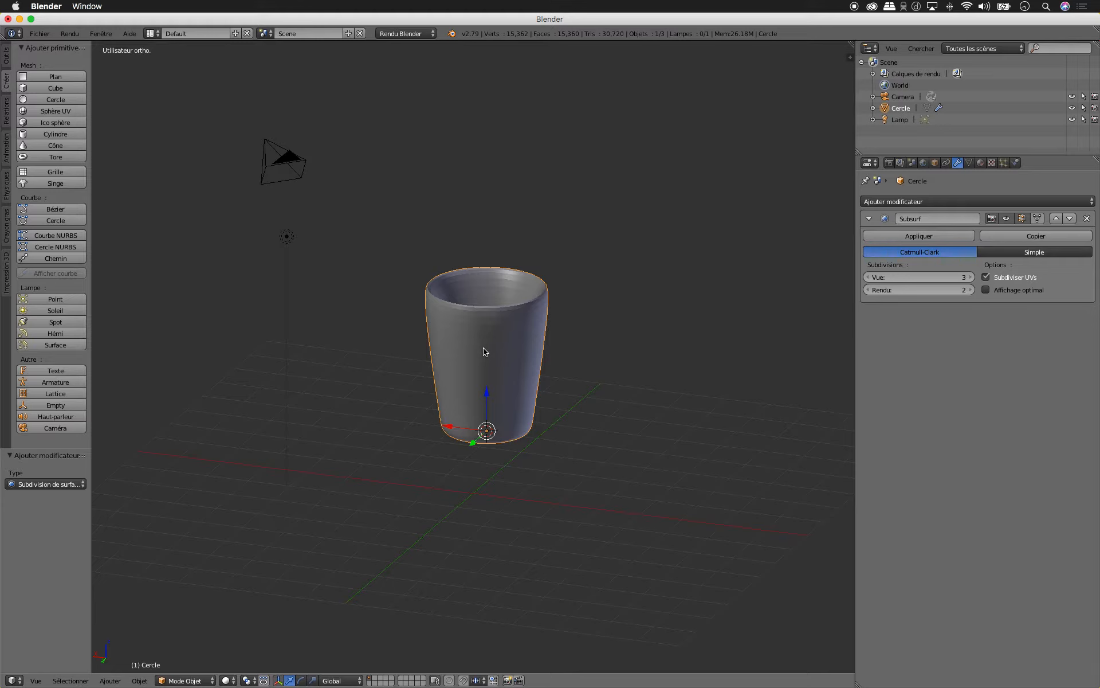
key(Tab)
scroll(489, 362, down, 2)
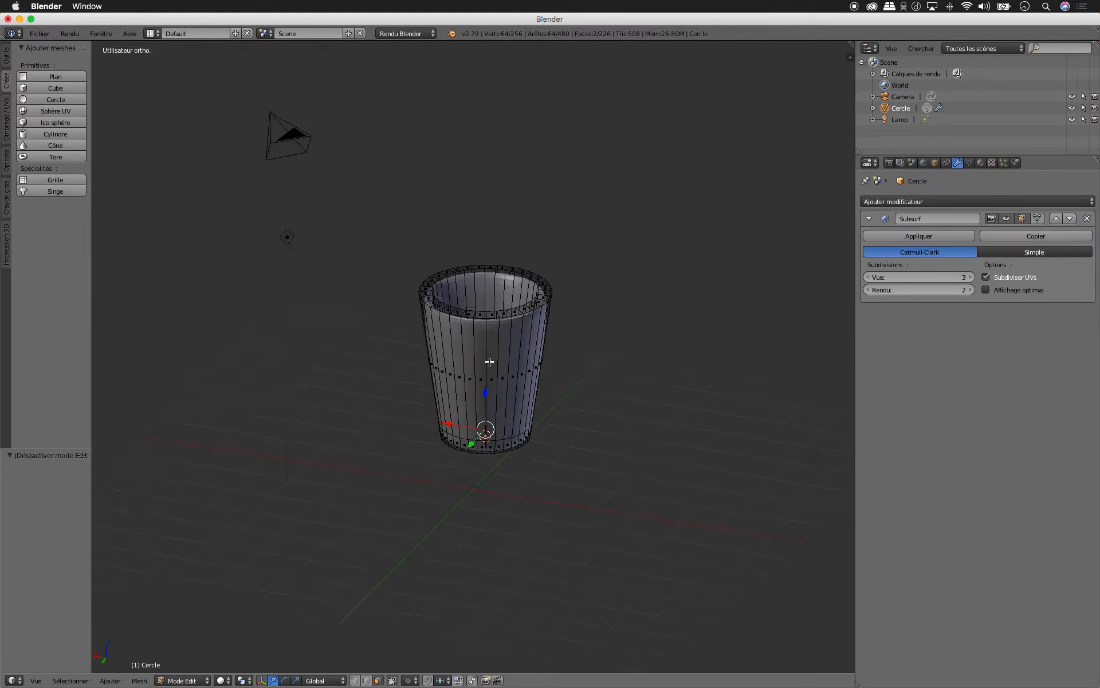
scroll(489, 362, down, 2)
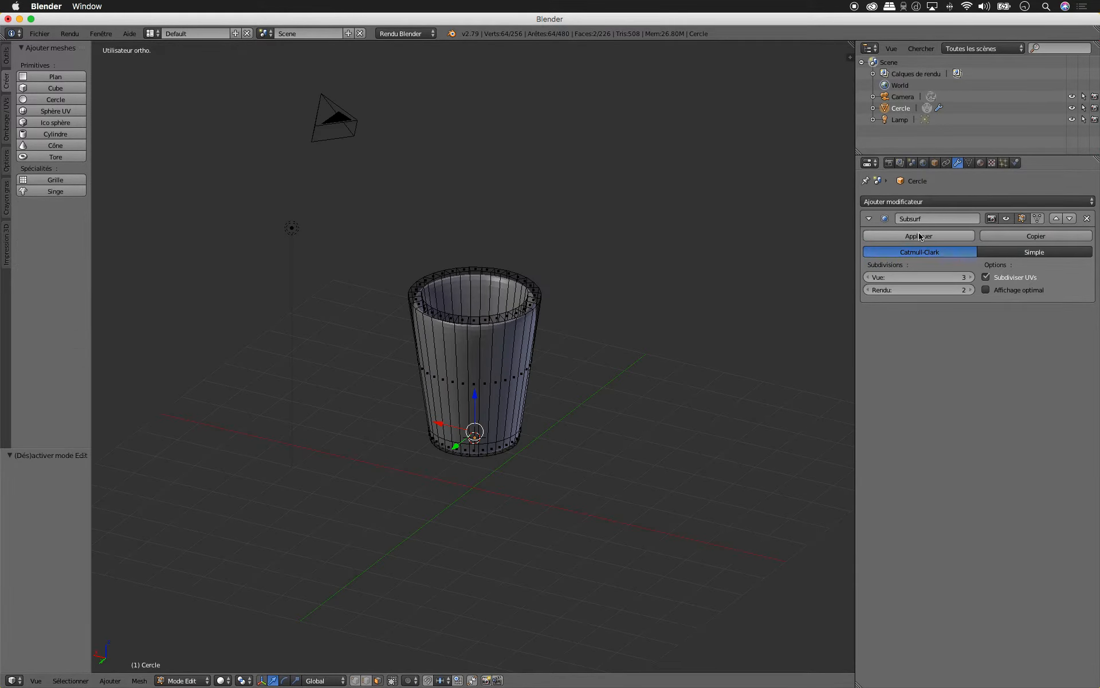
click(962, 207)
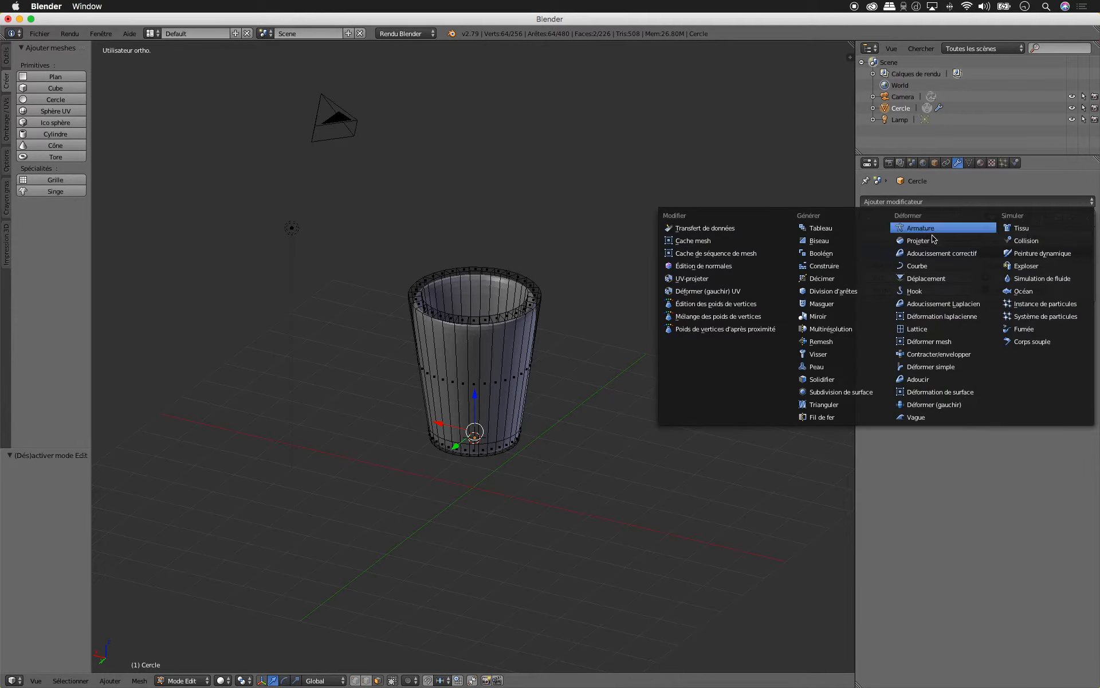
click(859, 392)
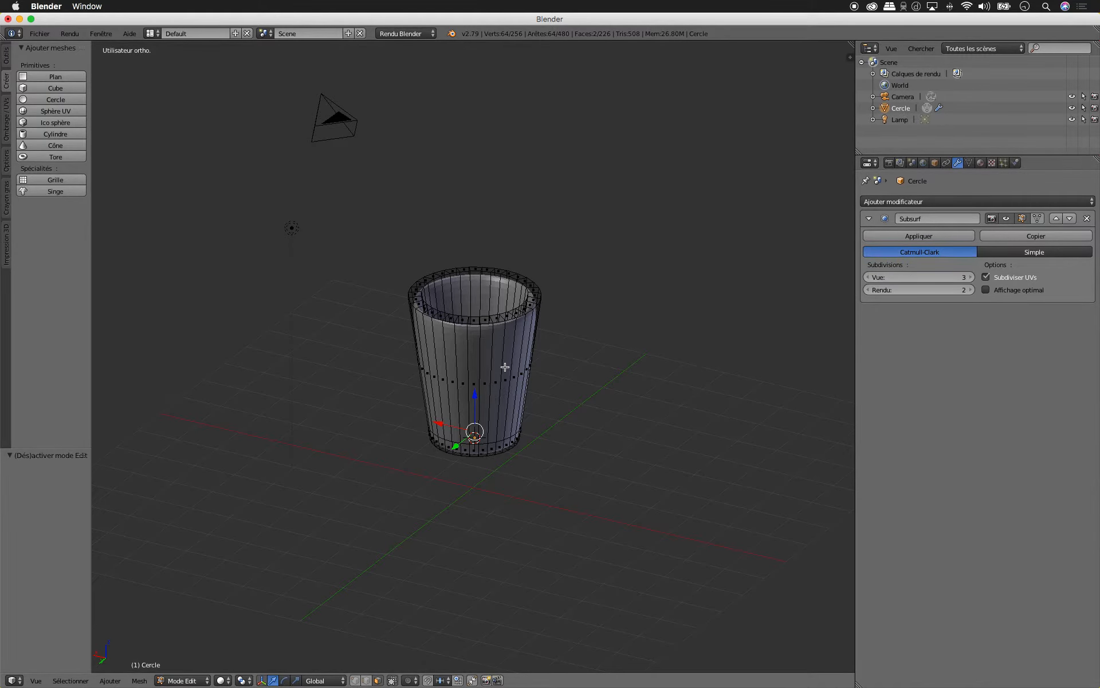
Step: Select two adjacent faces on the +X side of the cup's rim, working from the top view
key(KP_7)
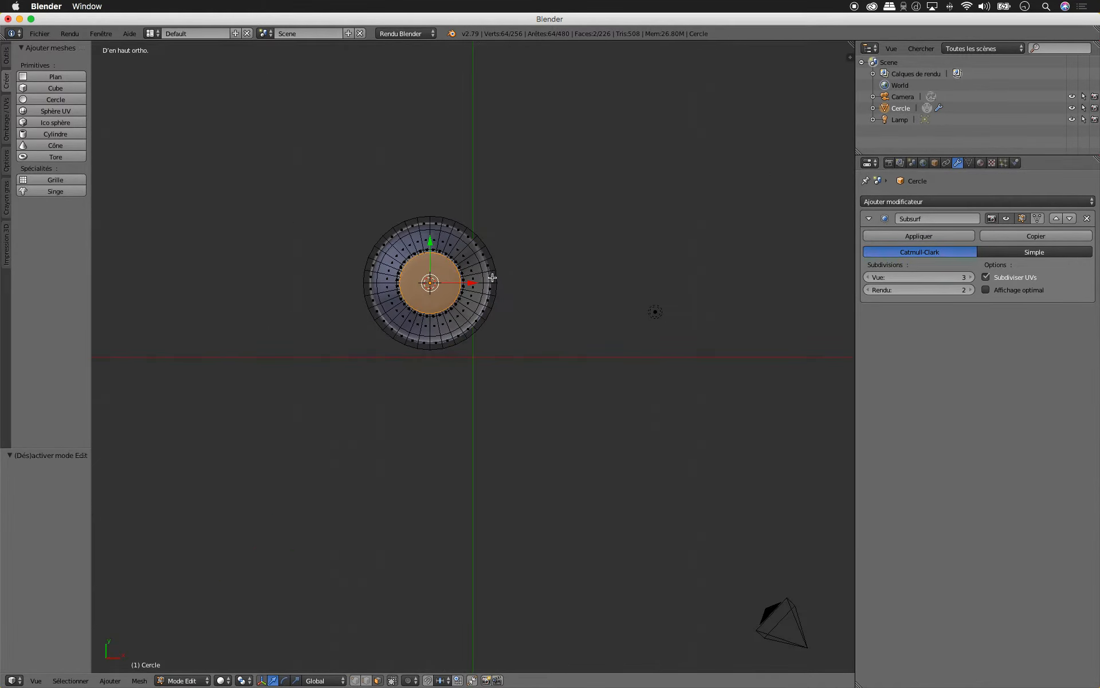
scroll(492, 284, up, 3)
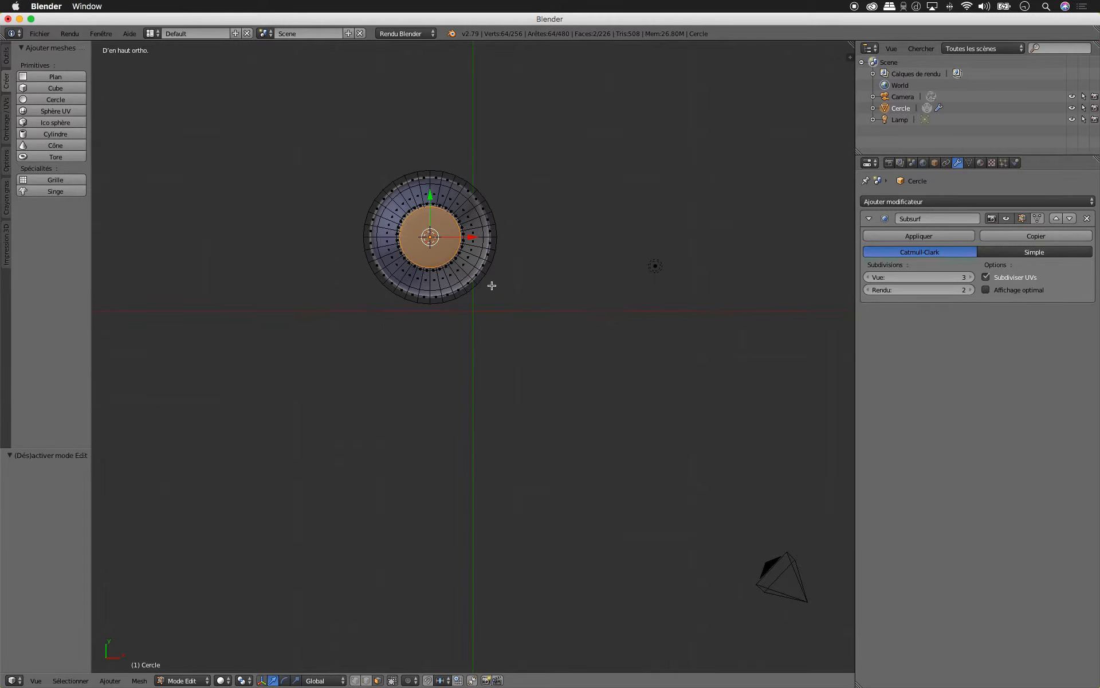
scroll(445, 310, left, 4)
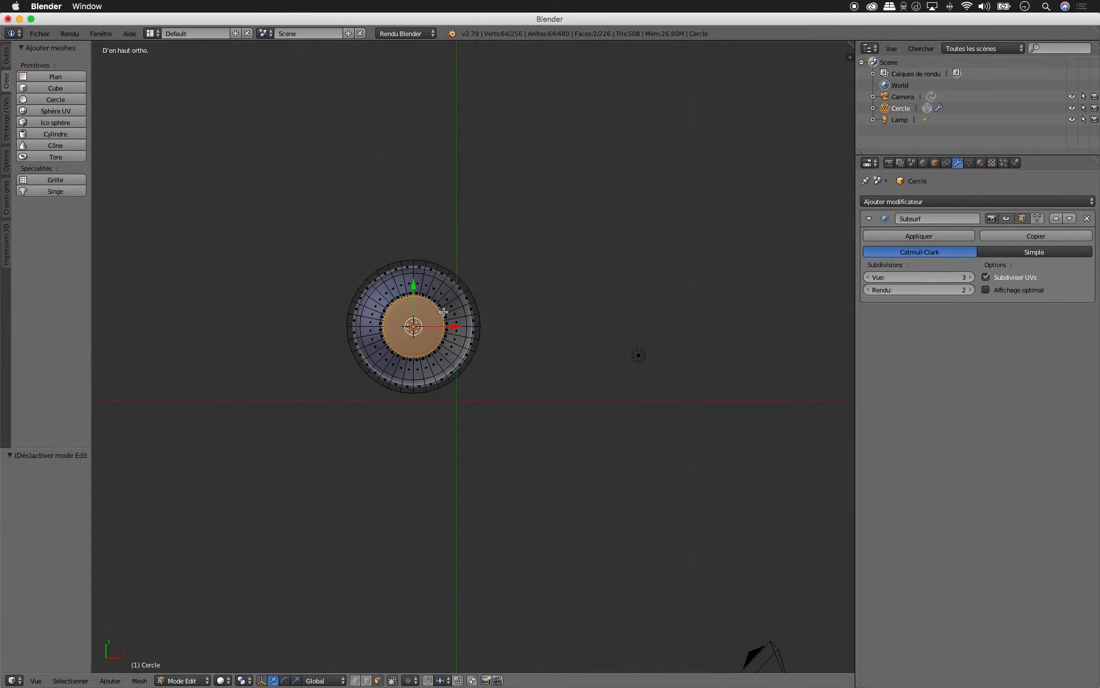
scroll(522, 313, up, 4)
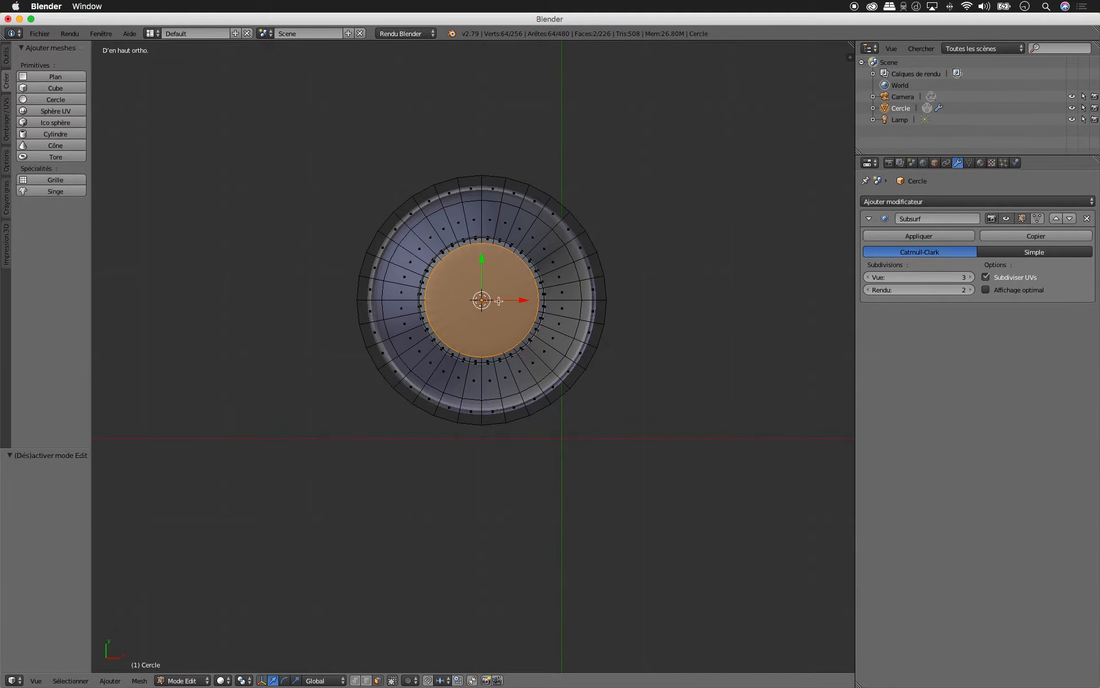
right_click(601, 293)
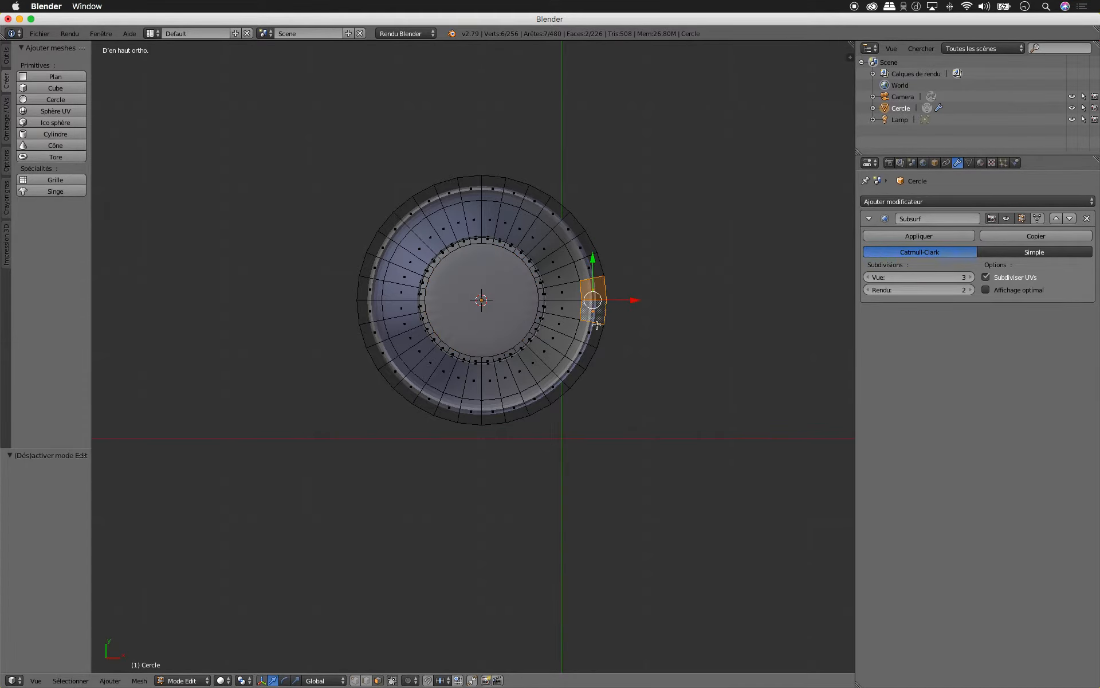
scroll(616, 309, down, 5)
scroll(616, 308, right, 5)
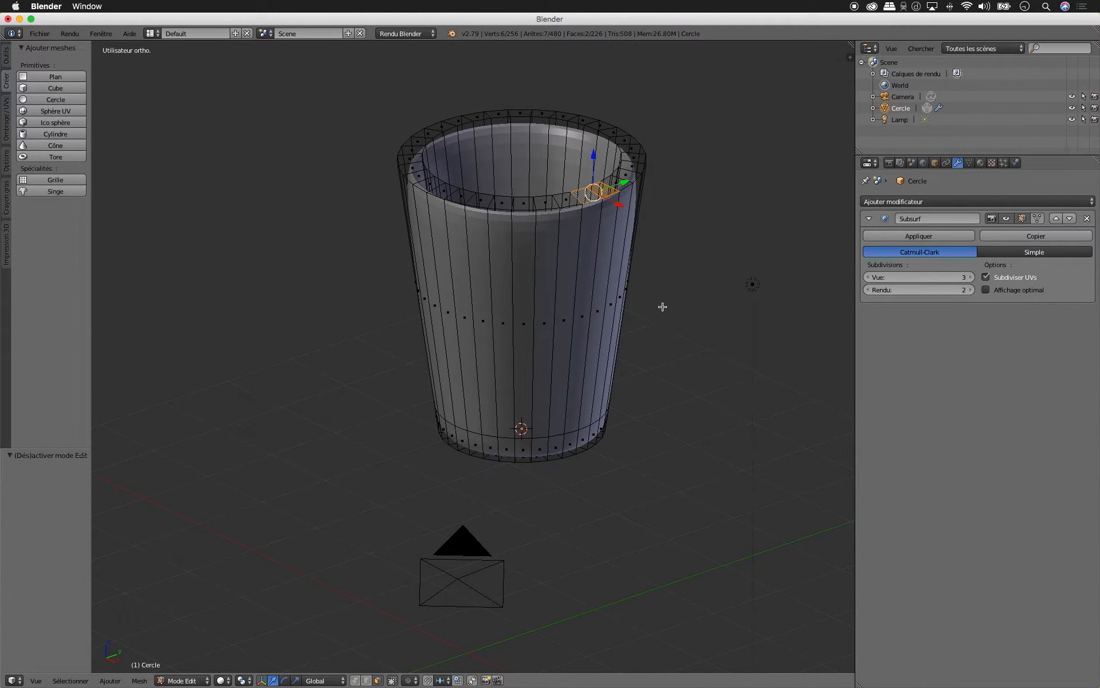
Step: Add two horizontal loop cuts around the cup's outer wall, sliding the upper one to factor -0.563 and the lower one to 0.572
key(ctrl+r)
click(602, 228)
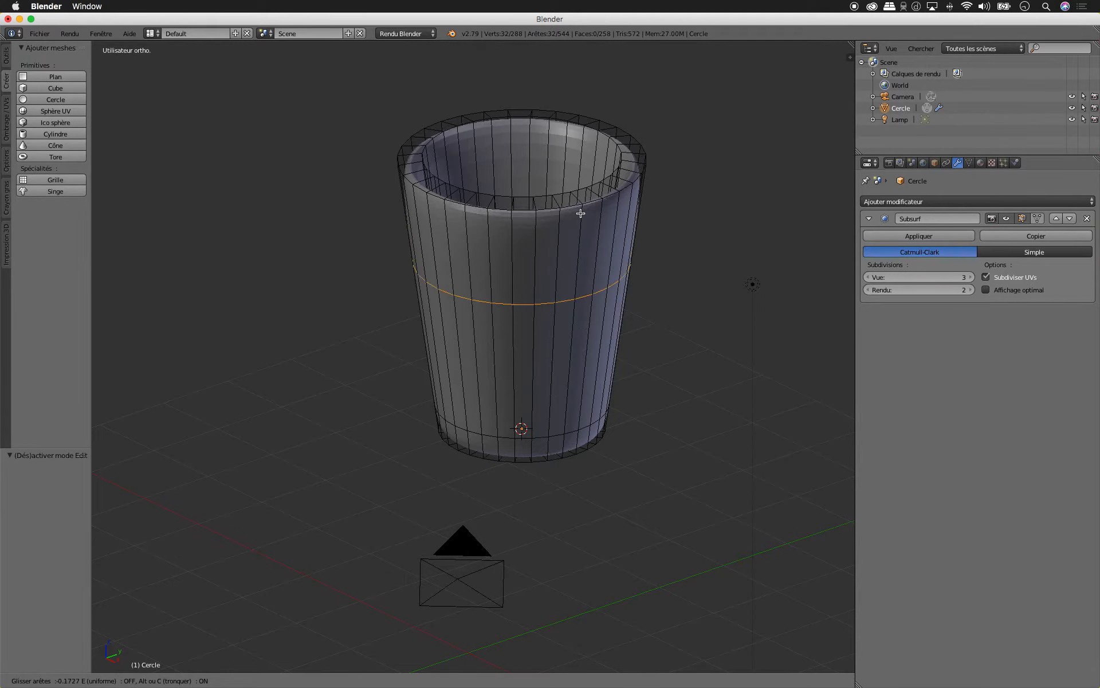
click(590, 162)
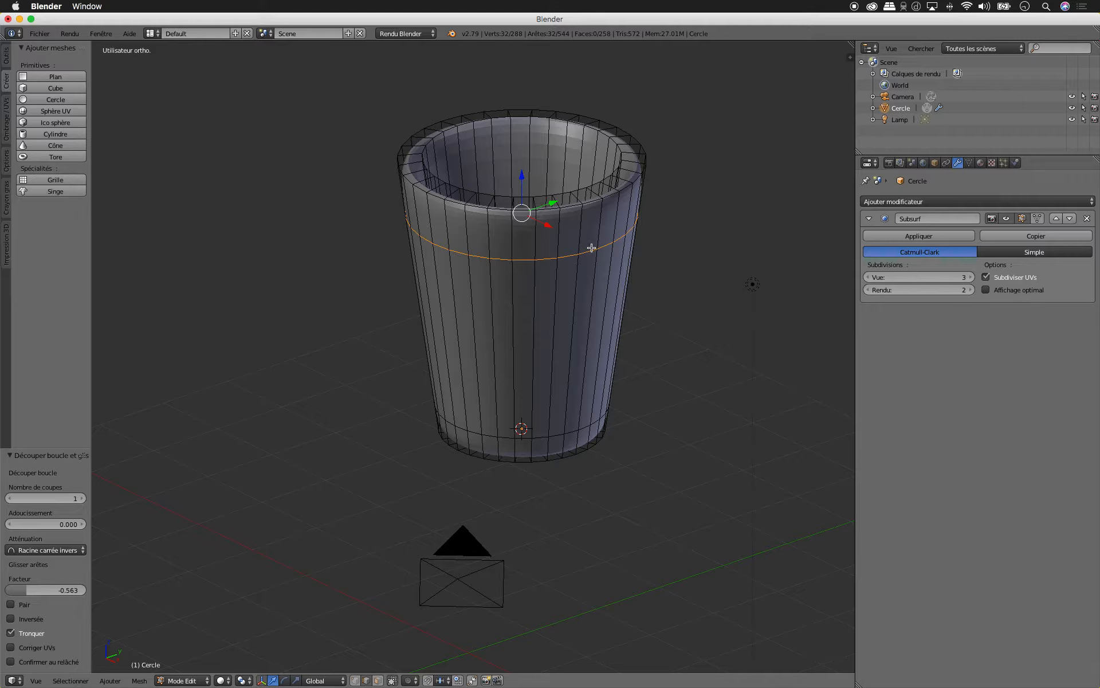
key(ctrl+r)
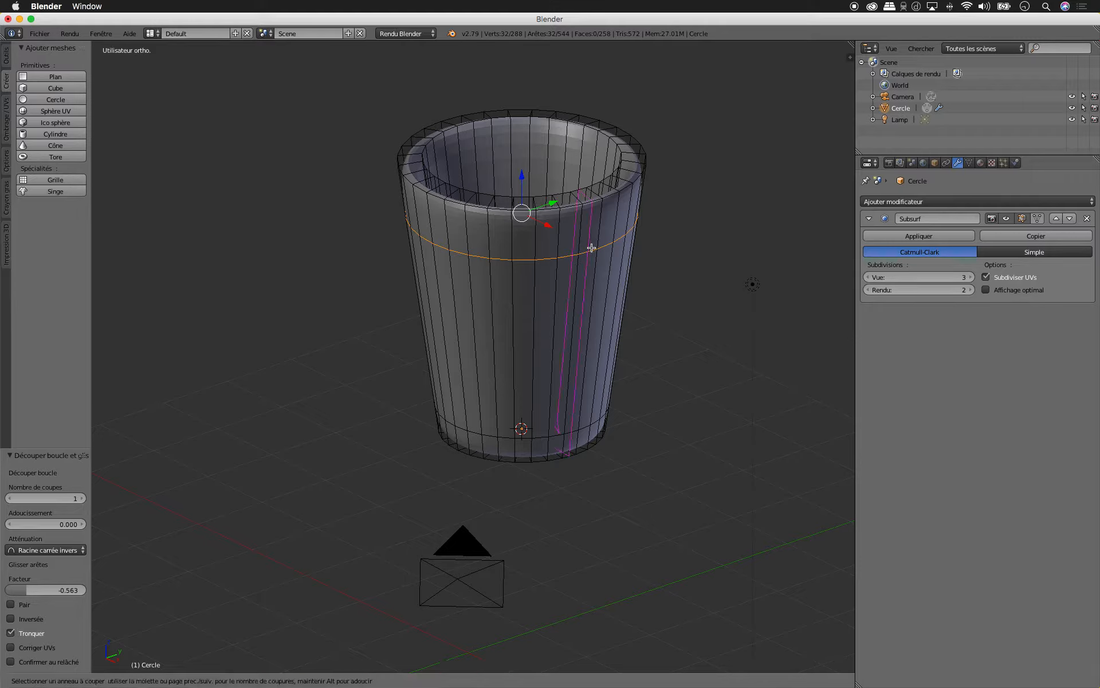
click(581, 373)
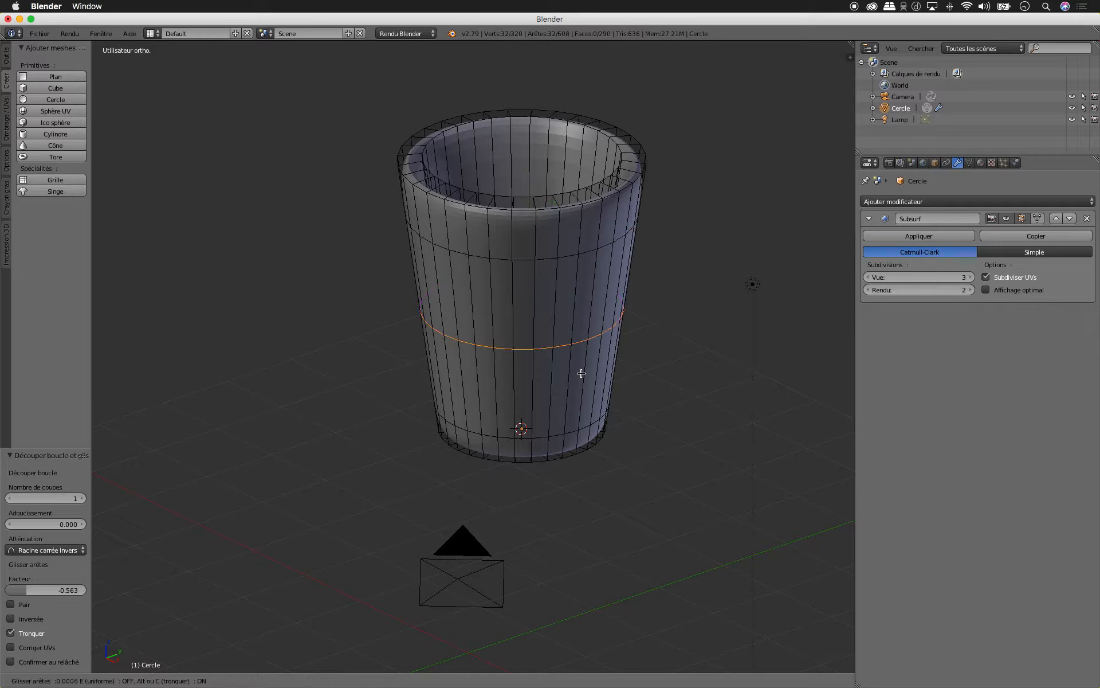
click(590, 427)
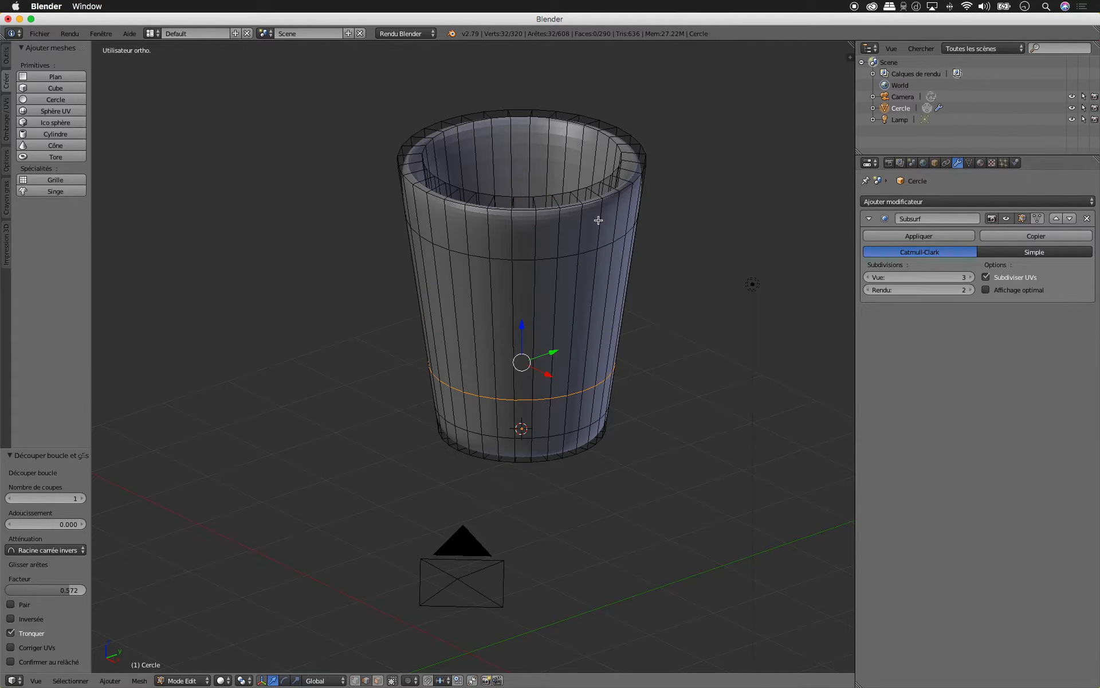
Step: Switch to face selection and select the two adjacent outer wall faces between the loop cuts, on the cup's +X side
key(KP_7)
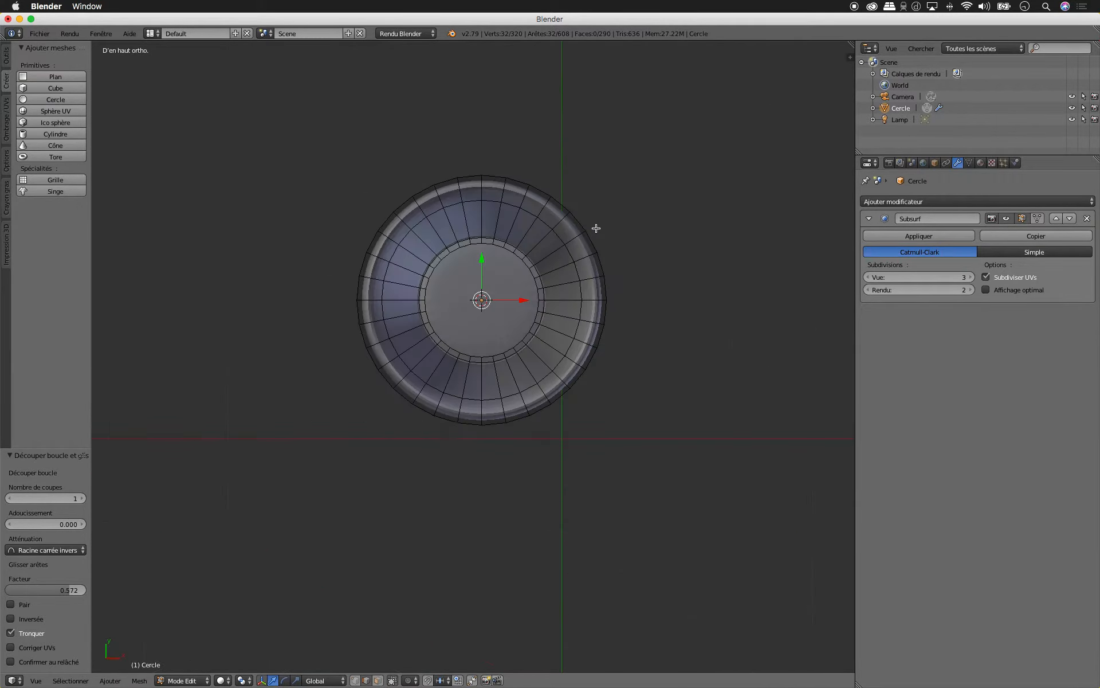
right_click(603, 294)
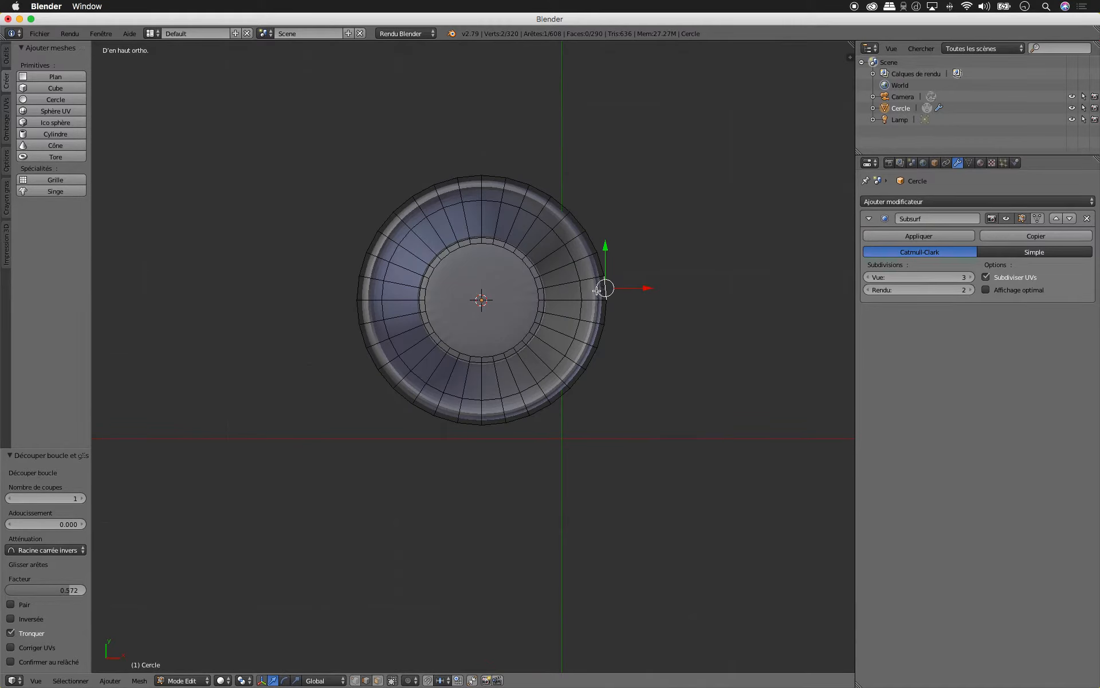
key(ctrl+Tab)
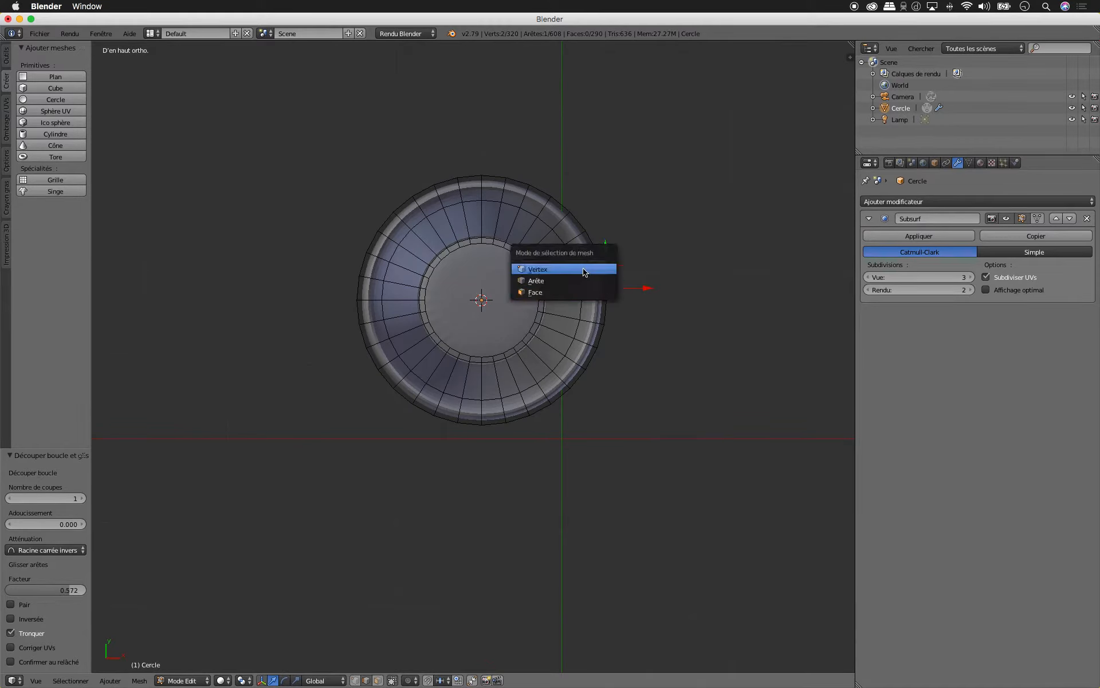
click(576, 294)
right_click(602, 291)
shift+right_click(599, 313)
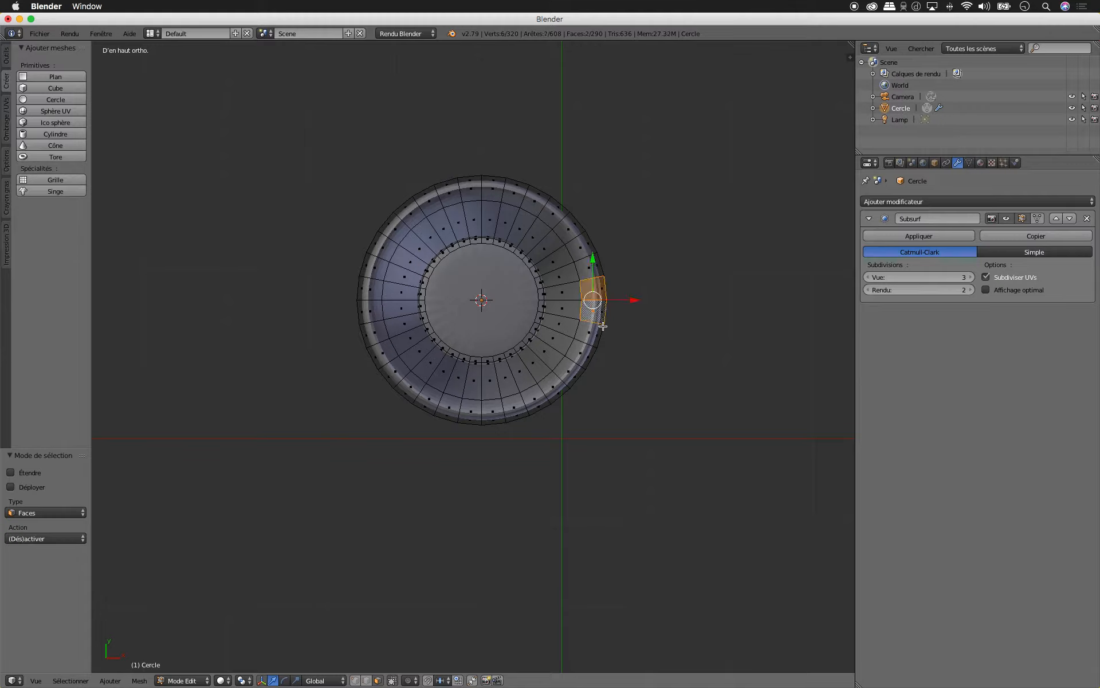
scroll(627, 336, down, 5)
scroll(628, 336, down, 10)
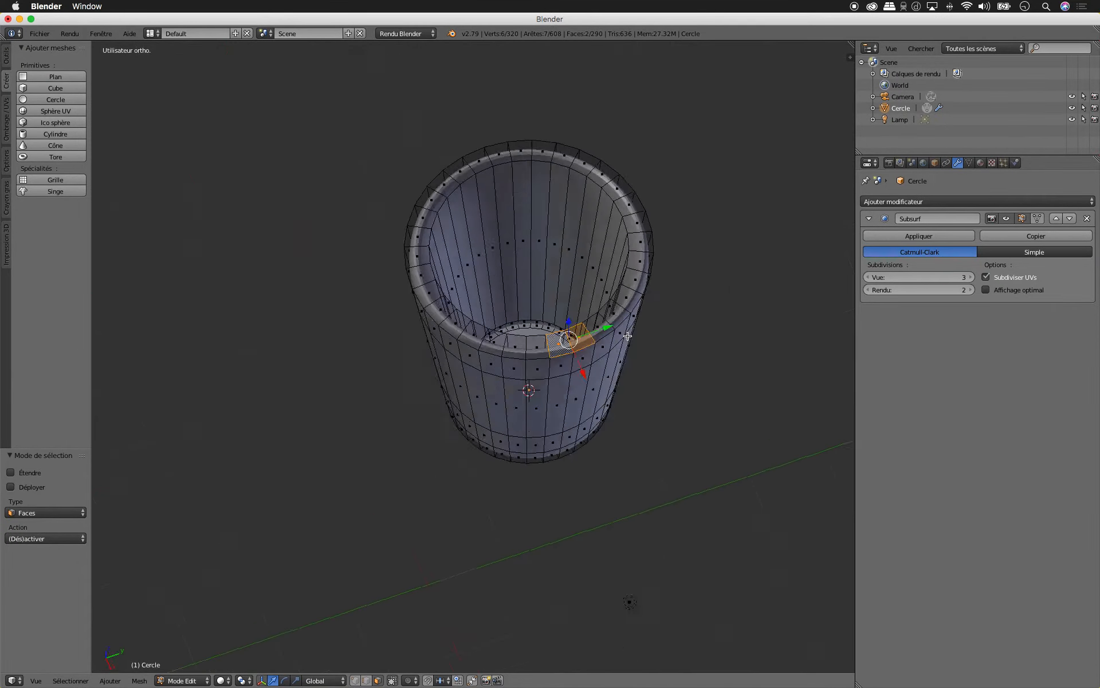
right_click(577, 333)
shift+right_click(563, 337)
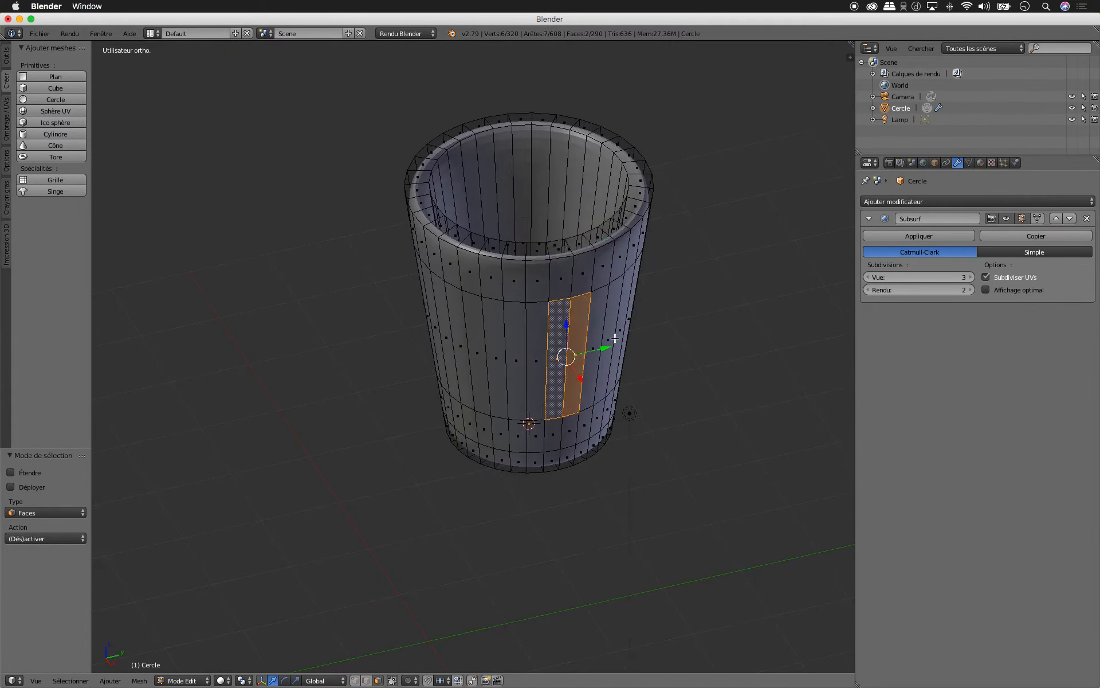
Step: Try to pull the two selected wall faces about 1.419 outward along the X axis
scroll(615, 339, right, 5)
key(e)
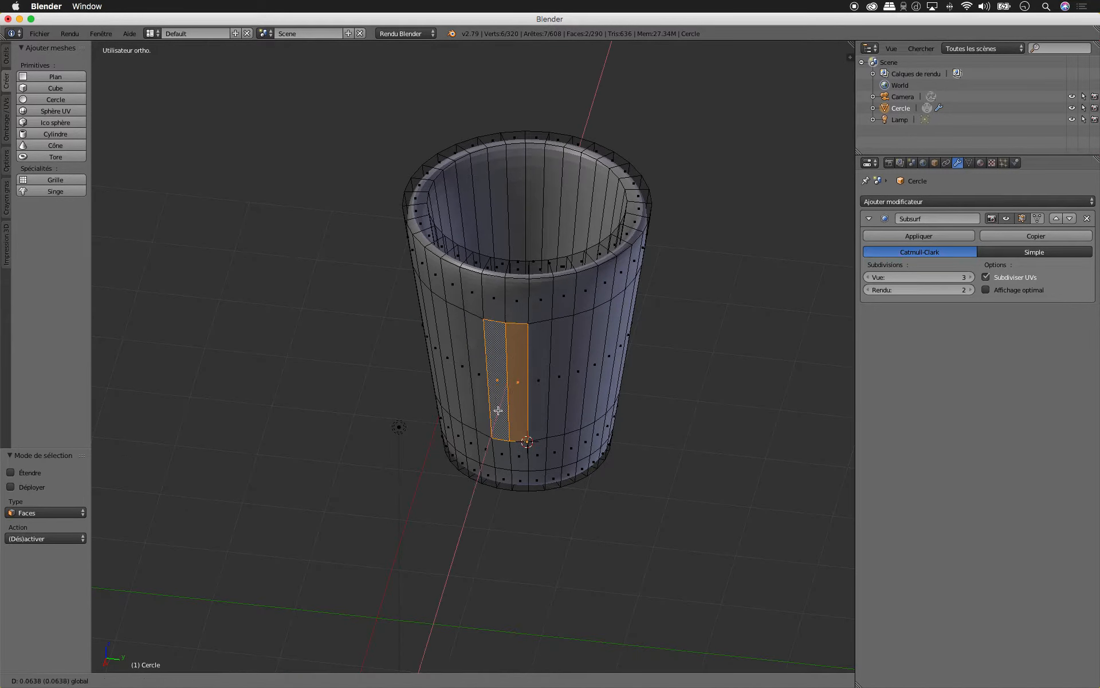
click(483, 472)
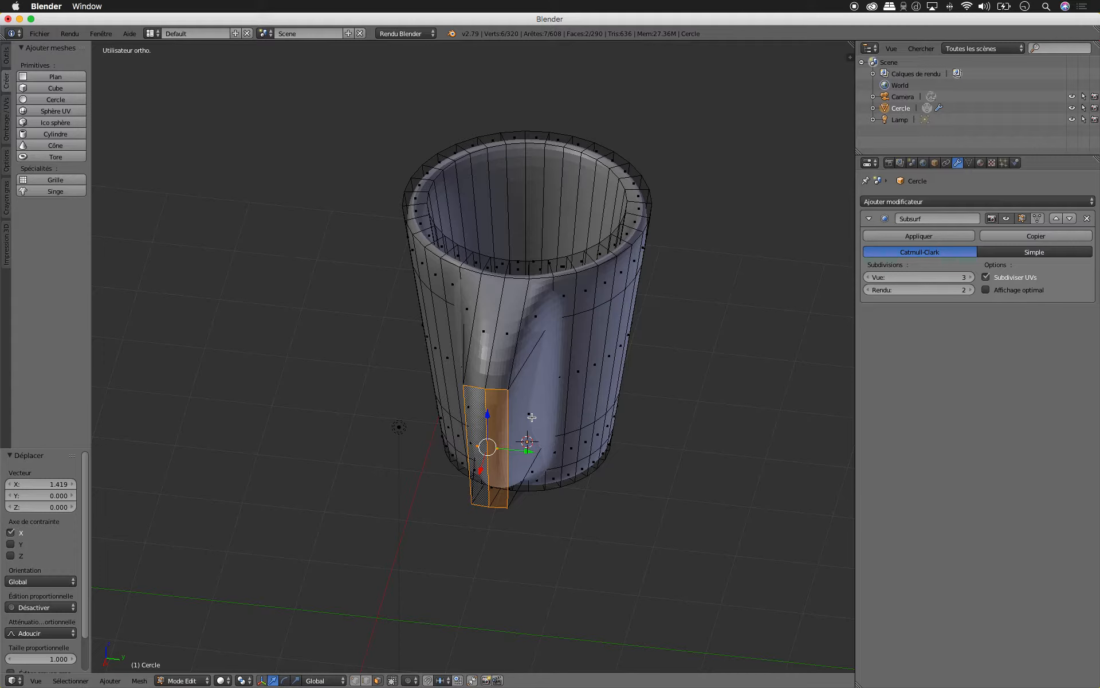
key(ctrl+z)
Step: Extrude the two selected wall faces about 0.932 outward along their normal to start the handle
key(e)
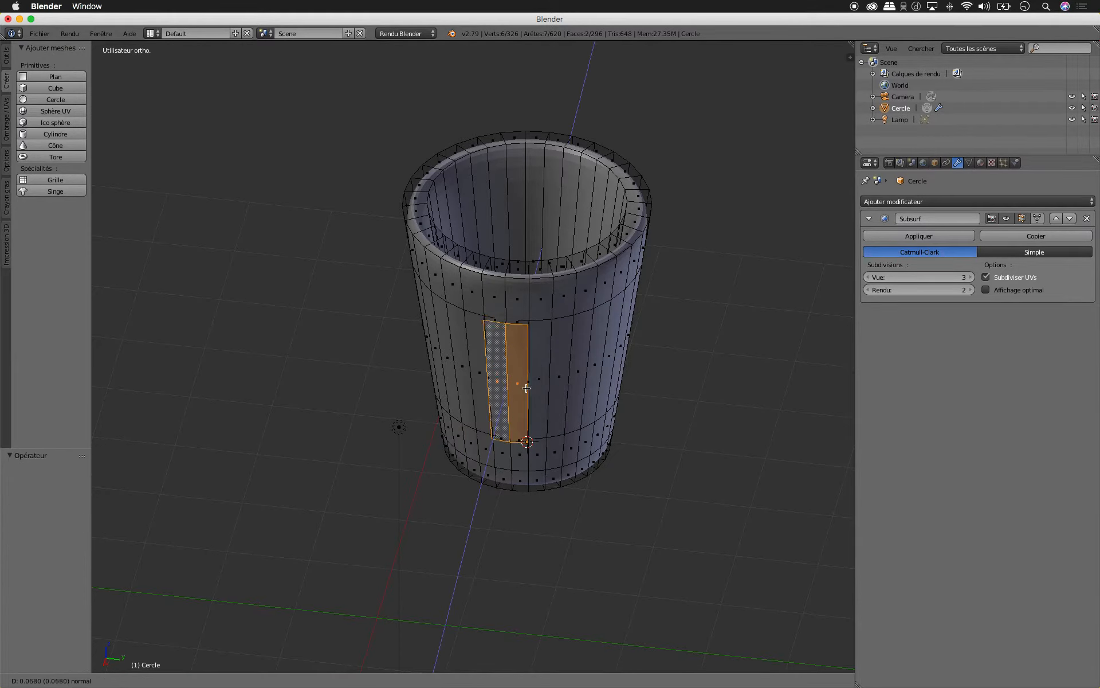
click(504, 434)
middle_drag(584, 413, 557, 402)
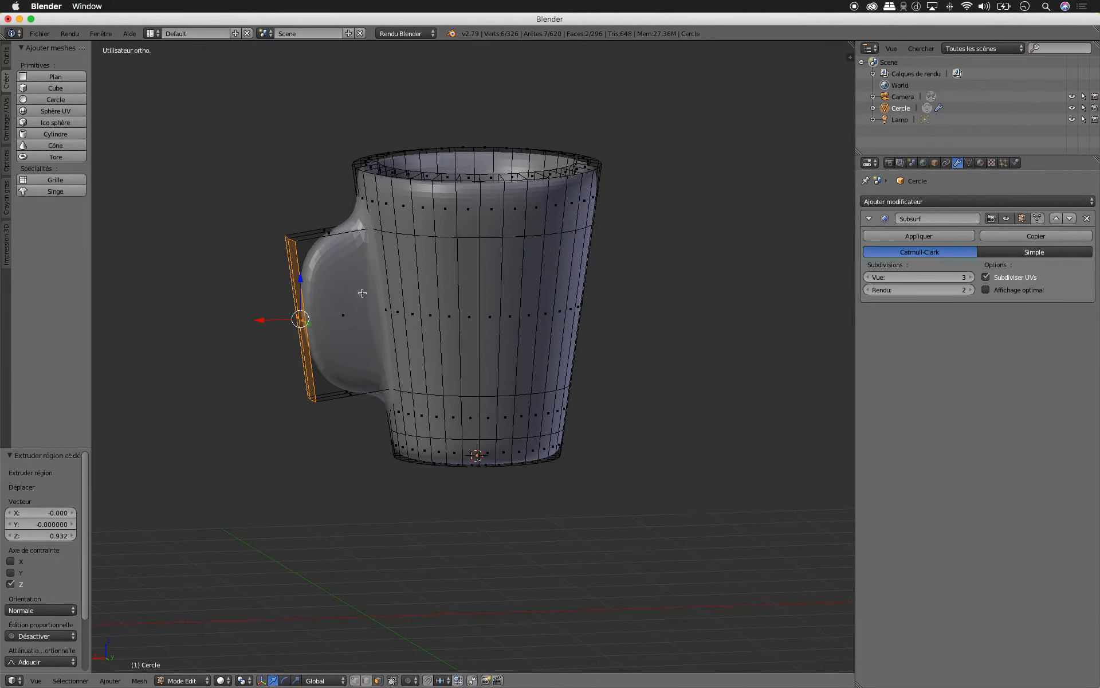
Step: In front view, raise the extruded handle faces about 0.137 along Z and rotate them about 12.4°
key(KP_1)
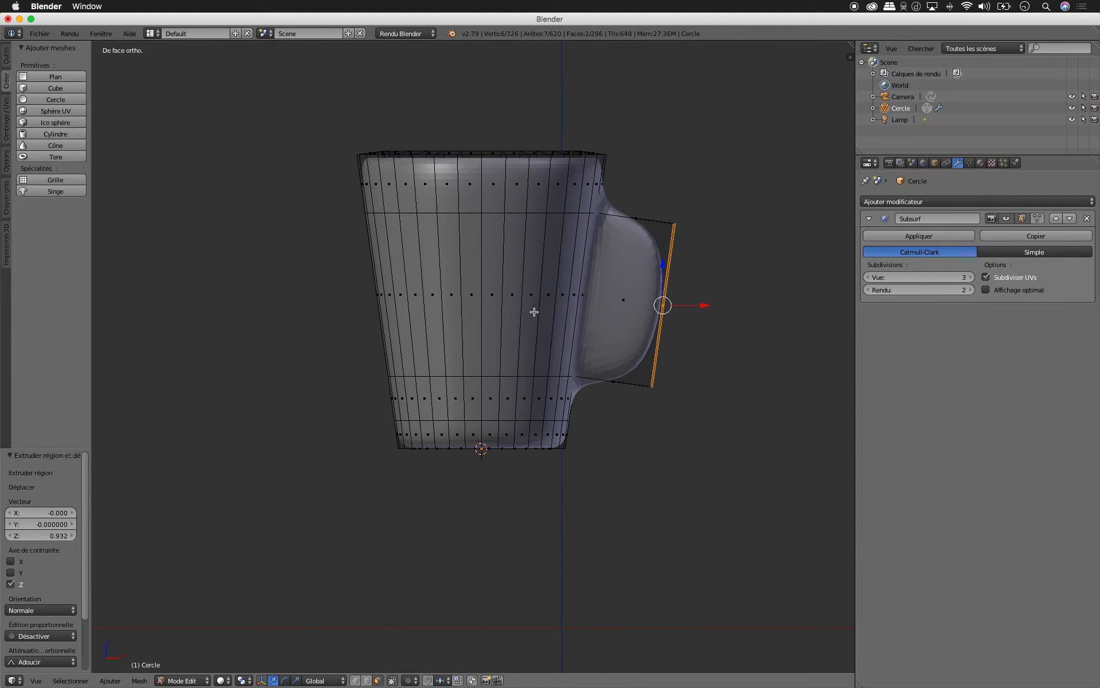
drag(666, 271, 682, 268)
key(r)
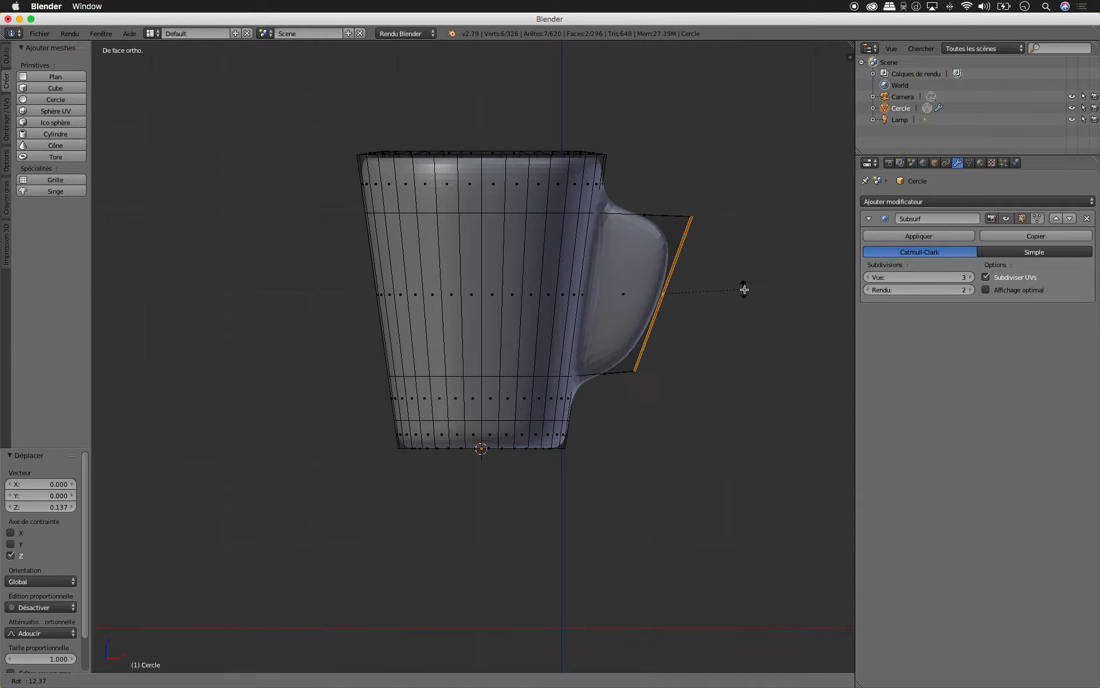
click(744, 288)
Step: Shift the handle's end faces about 0.11 along X and rotate them by about -6.68°
key(g)
key(x)
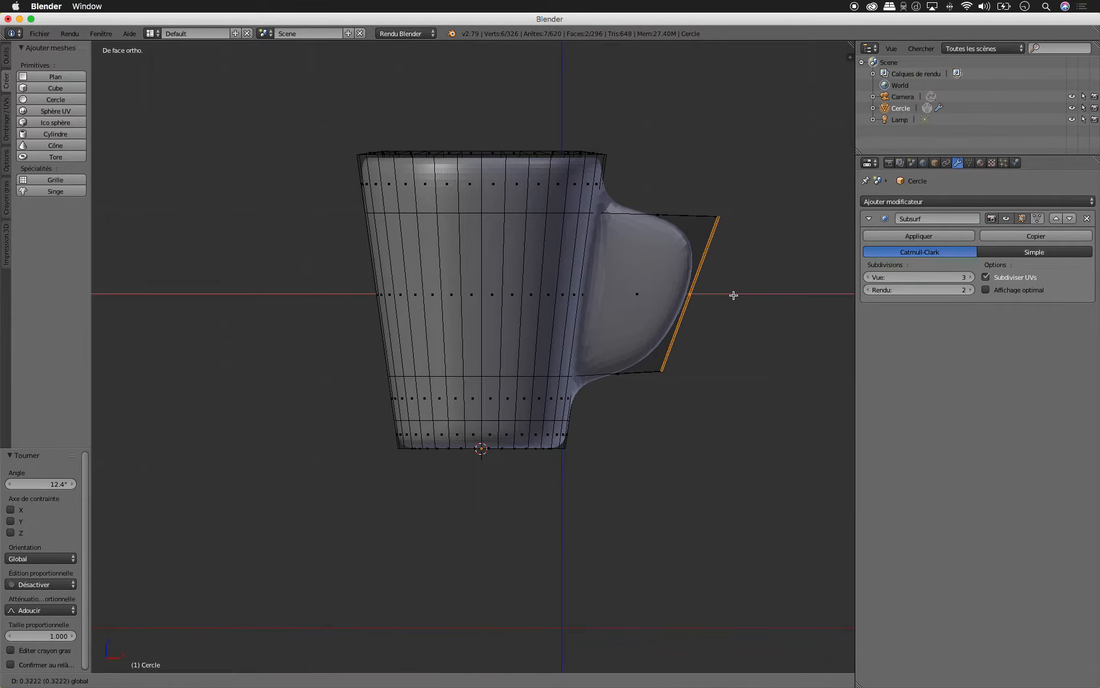
click(717, 292)
key(r)
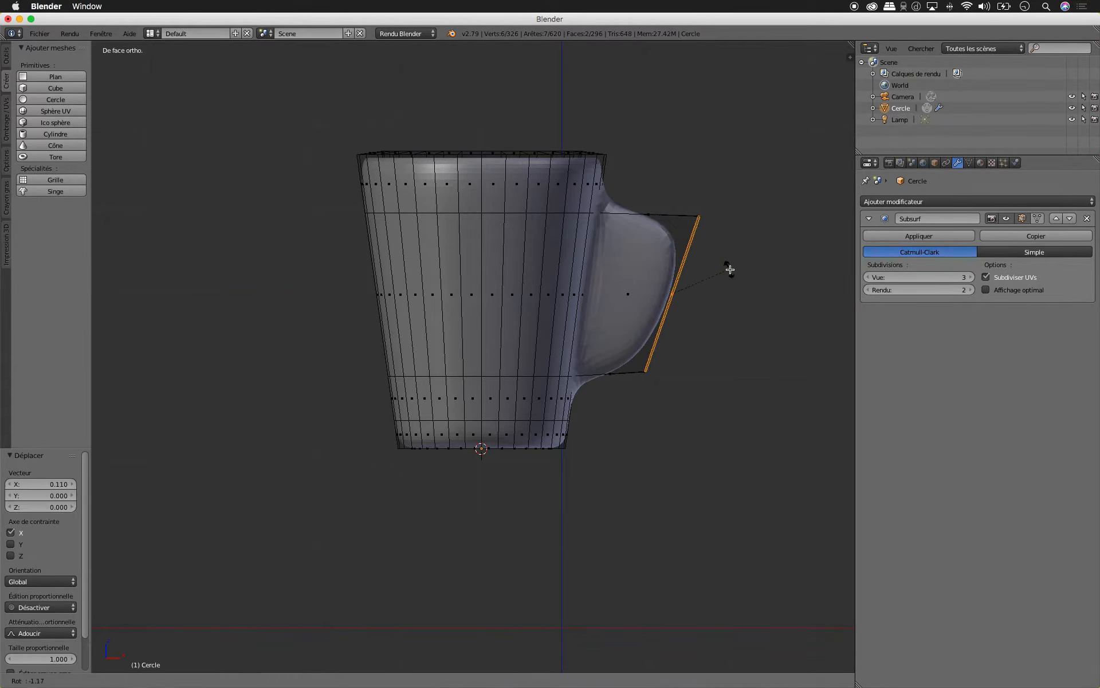
click(731, 262)
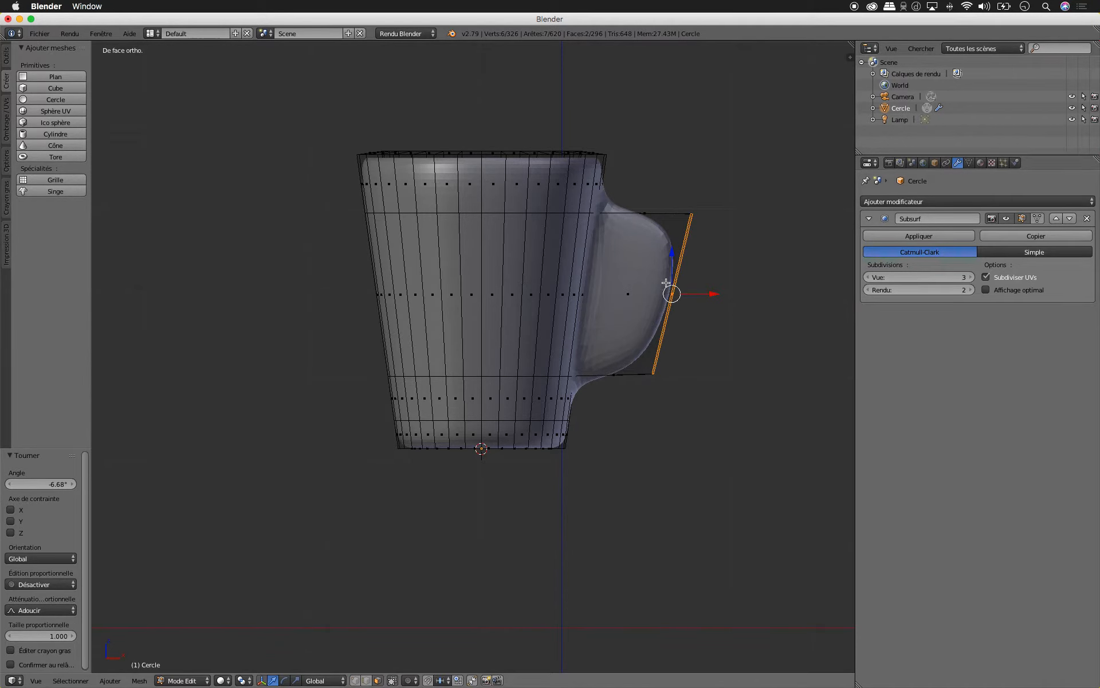
Step: Select the two opposite side faces of the handle block and inset them with a thickness of about 0.3017
middle_drag(719, 251, 719, 251)
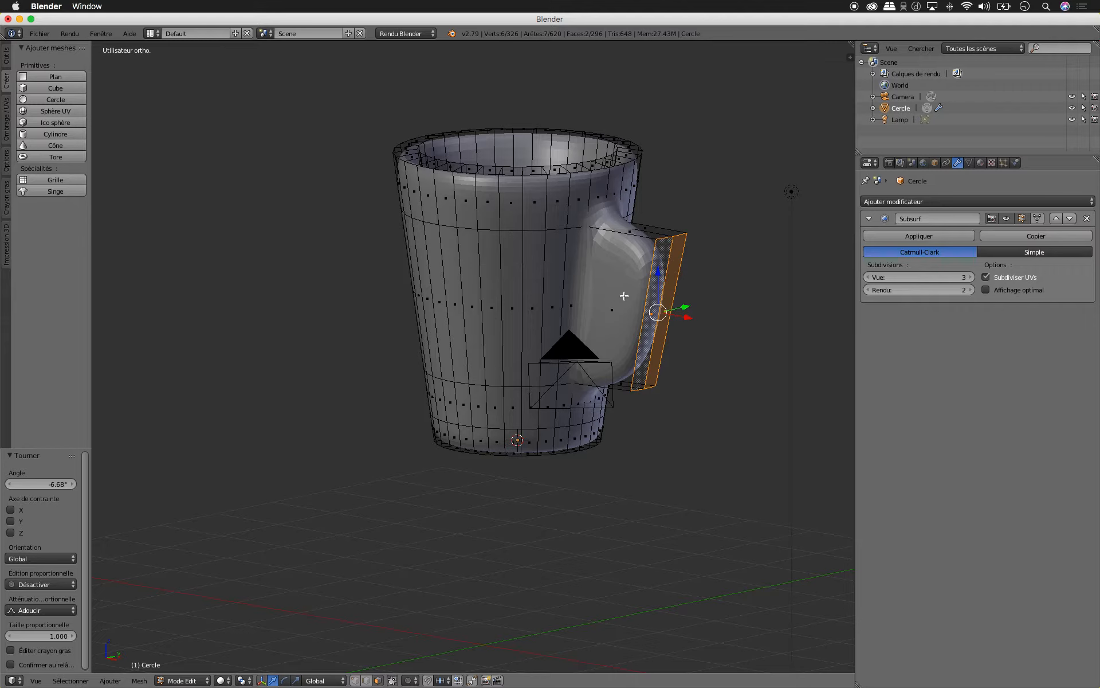
right_click(623, 273)
middle_drag(702, 272, 703, 270)
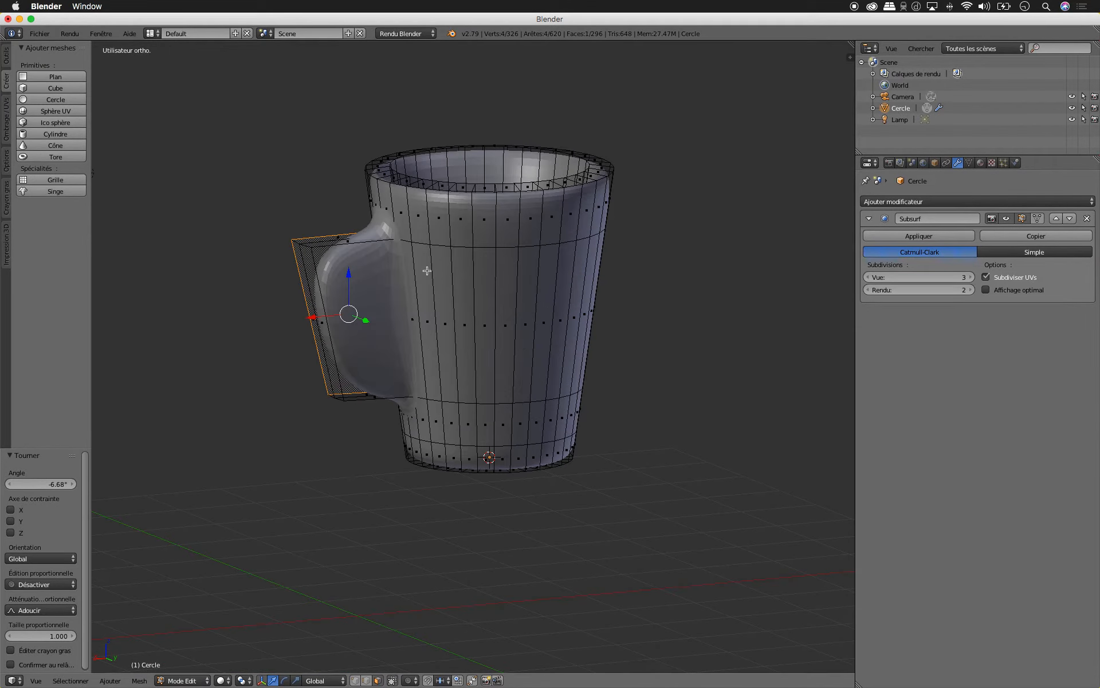
shift+right_click(375, 271)
middle_drag(375, 270, 324, 294)
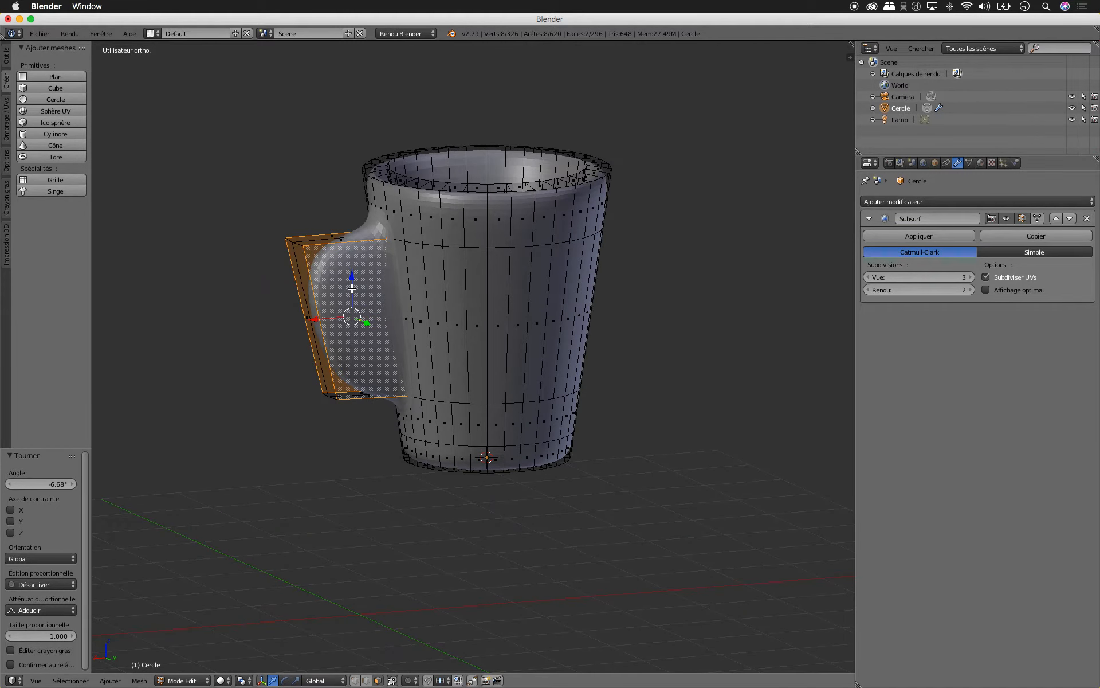
key(i)
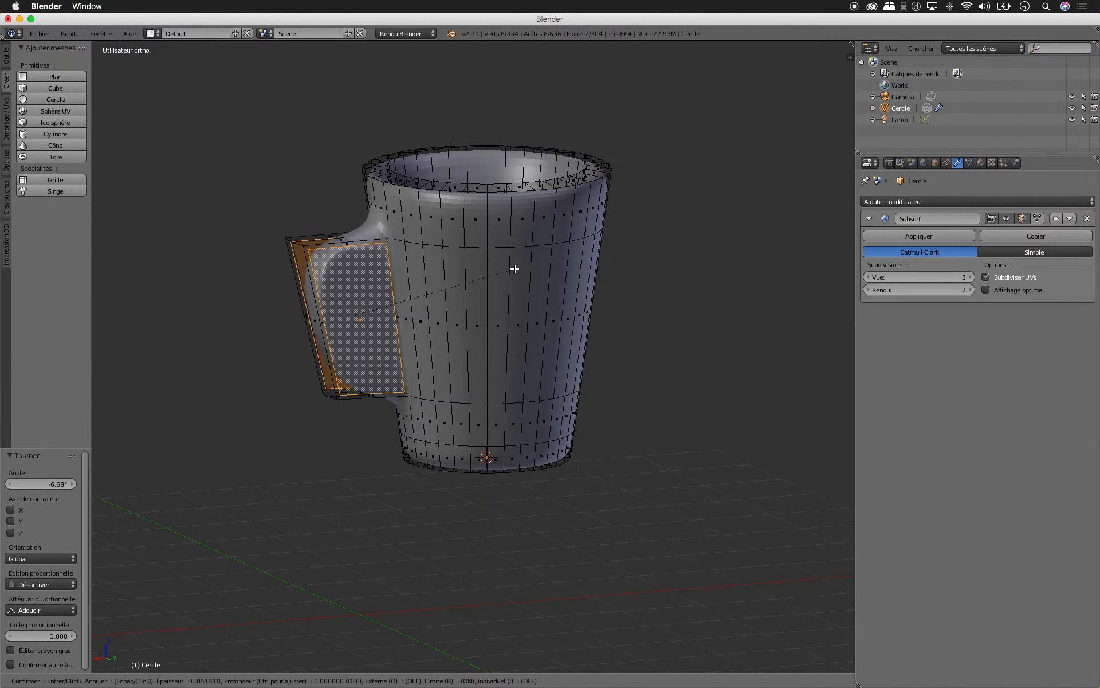
click(486, 276)
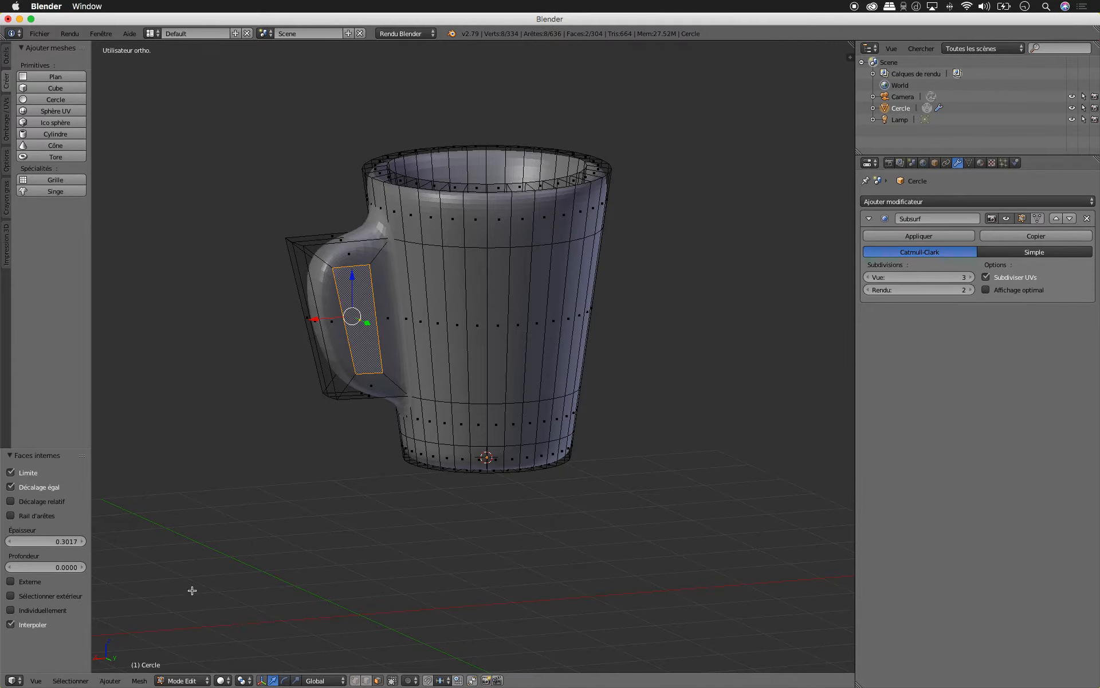
Step: Bridge the edge loops of the two inset side faces to open the handle's hole, and check it from several angles
click(139, 681)
mouse_move(191, 549)
mouse_move(180, 520)
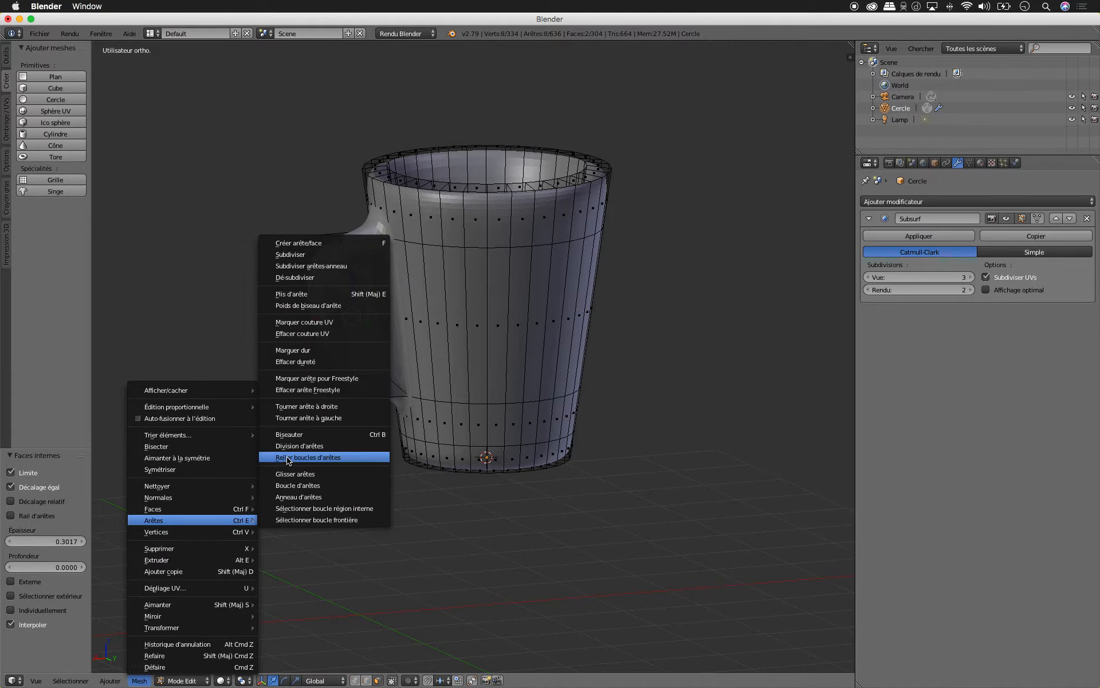
click(345, 457)
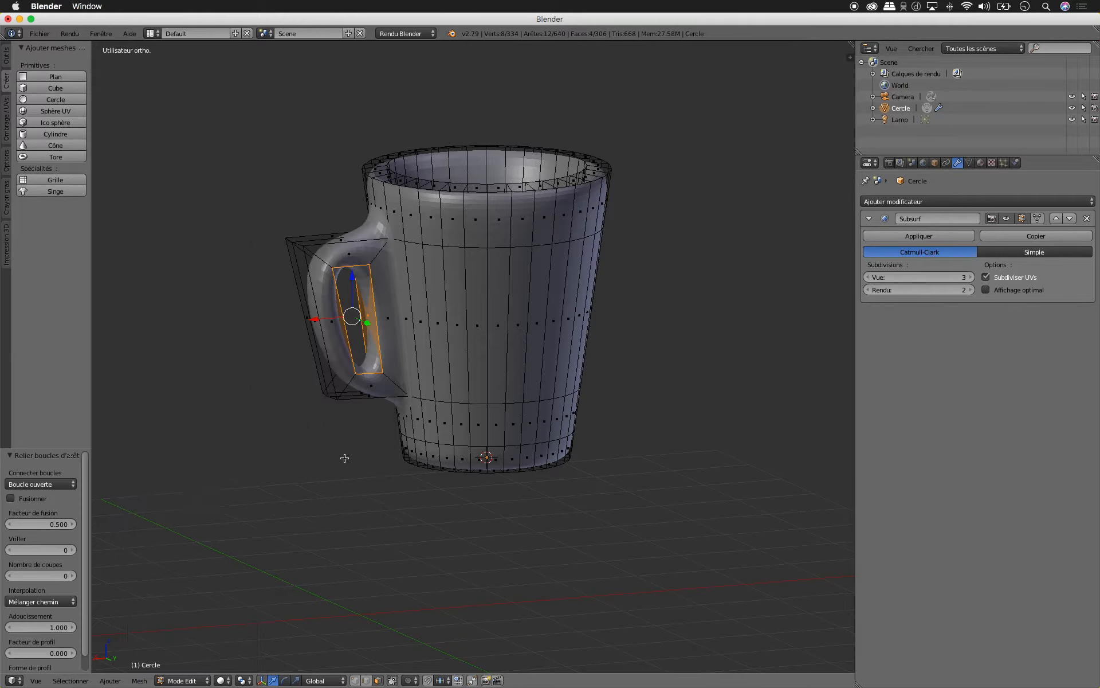
scroll(352, 307, up, 2)
scroll(352, 307, down, 3)
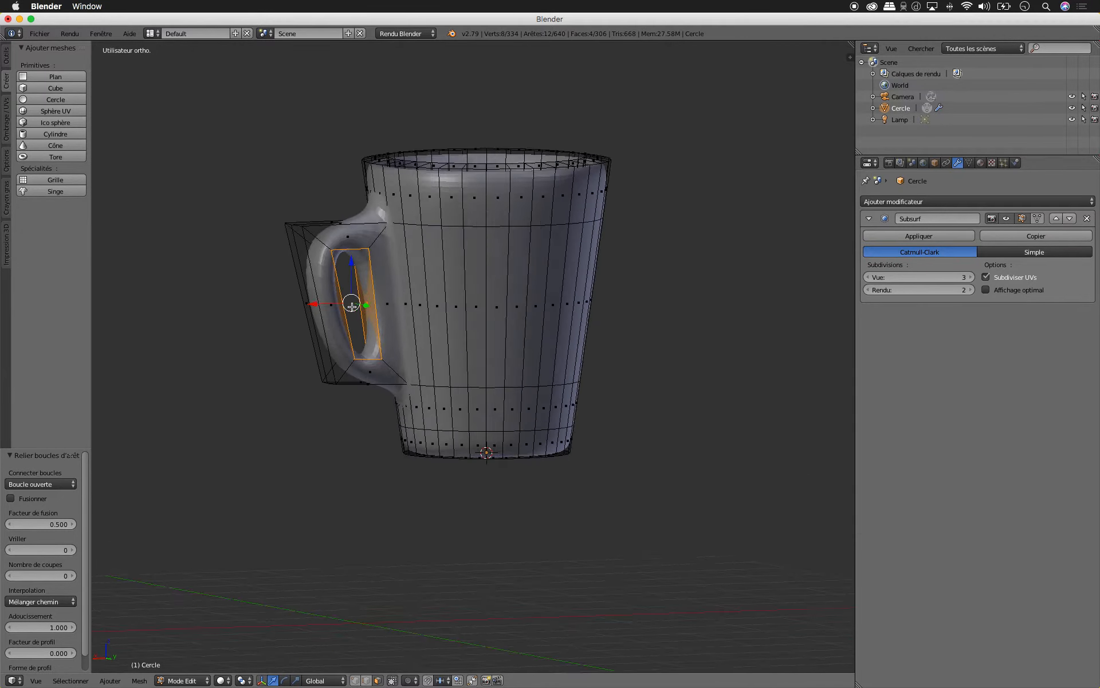
scroll(352, 307, up, 3)
scroll(352, 307, up, 3)
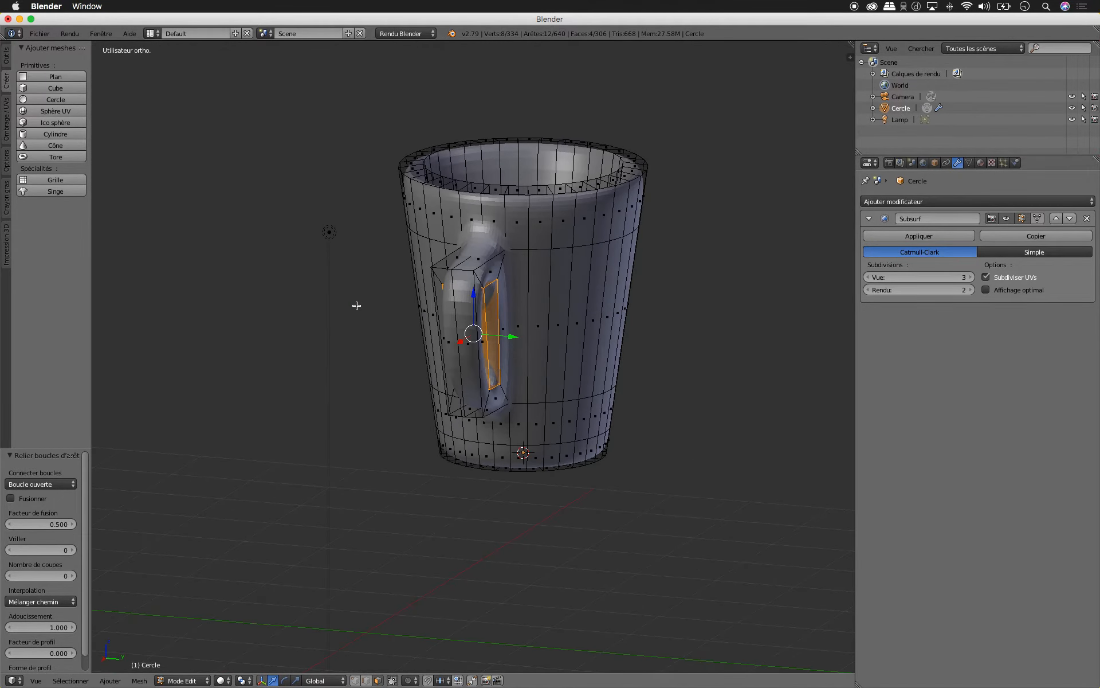
Step: In front view, add a loop cut across the handle's outer bar, shift it about 0.11 along X and rotate it about 12.2°
key(KP_1)
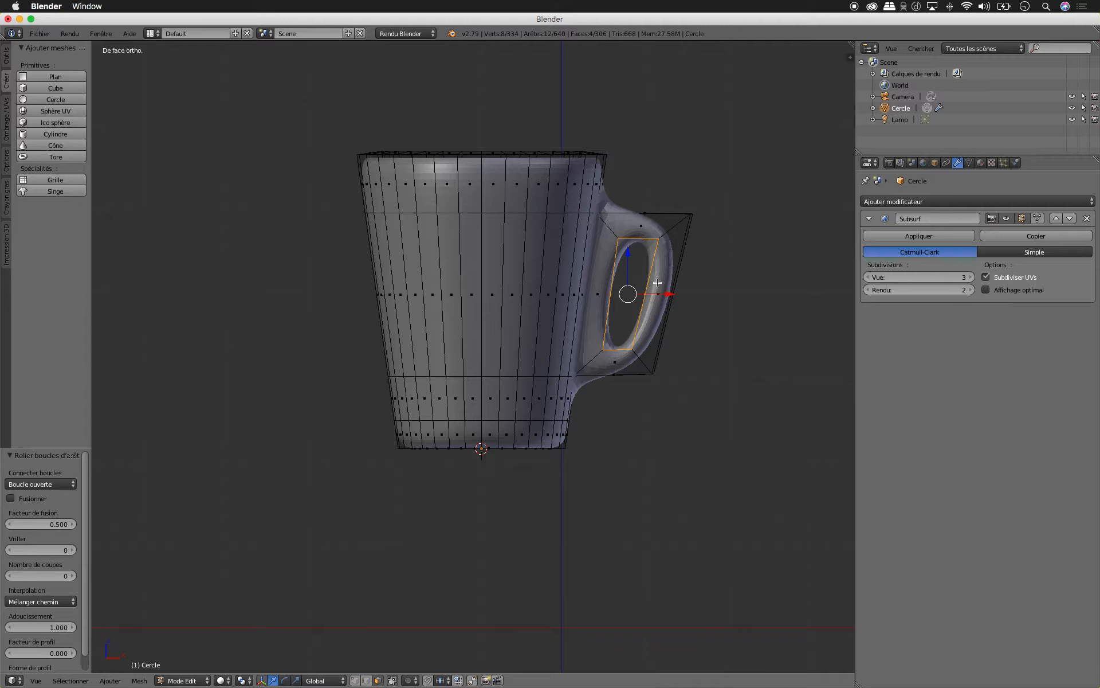
key(ctrl+r)
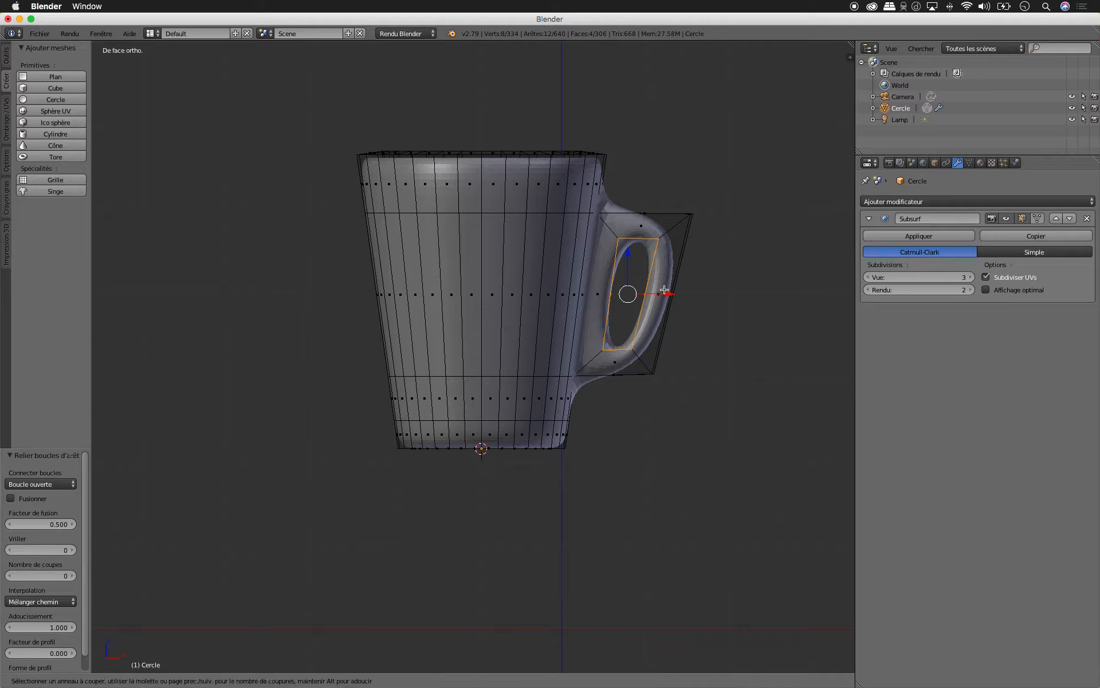
click(697, 297)
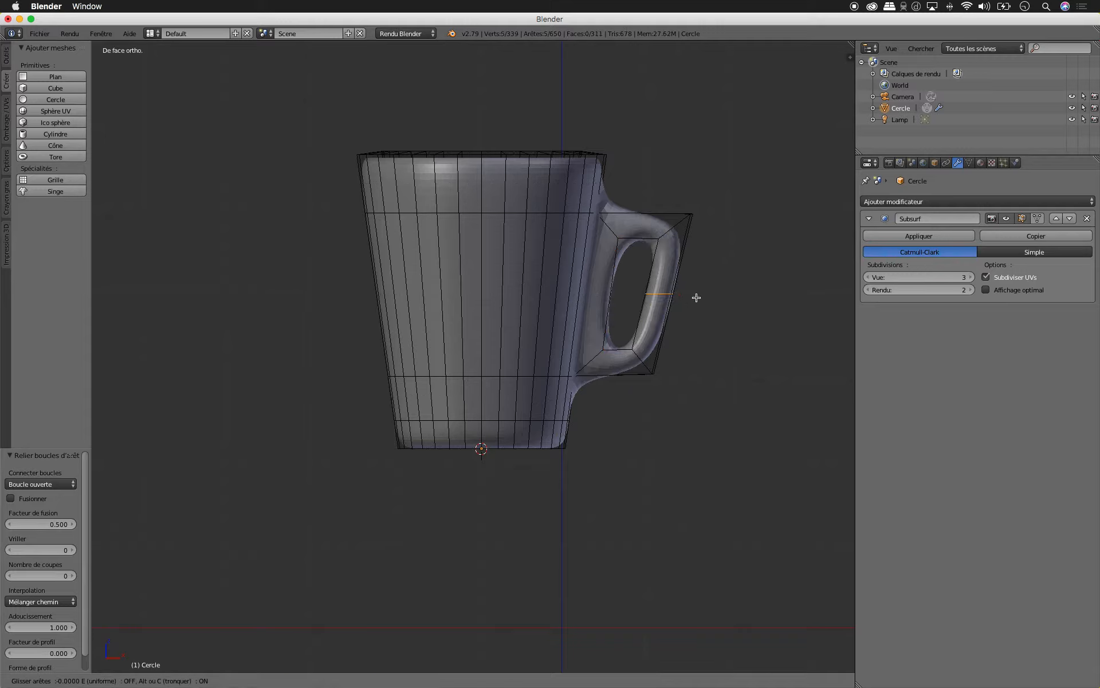
click(690, 266)
drag(700, 273, 716, 271)
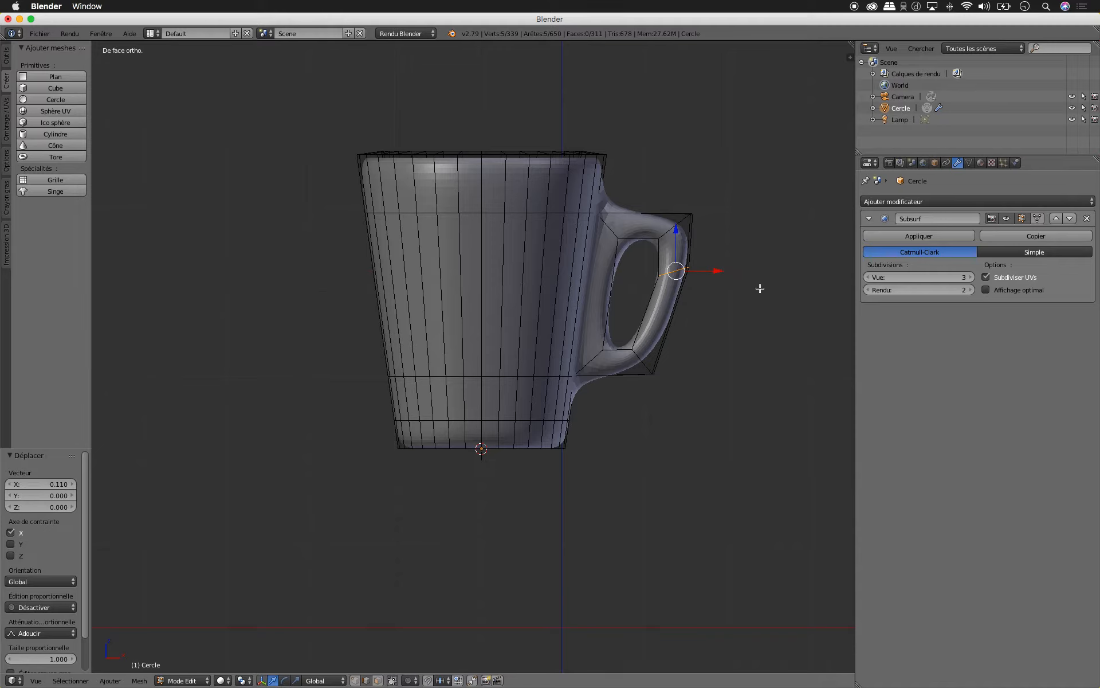
key(r)
click(757, 307)
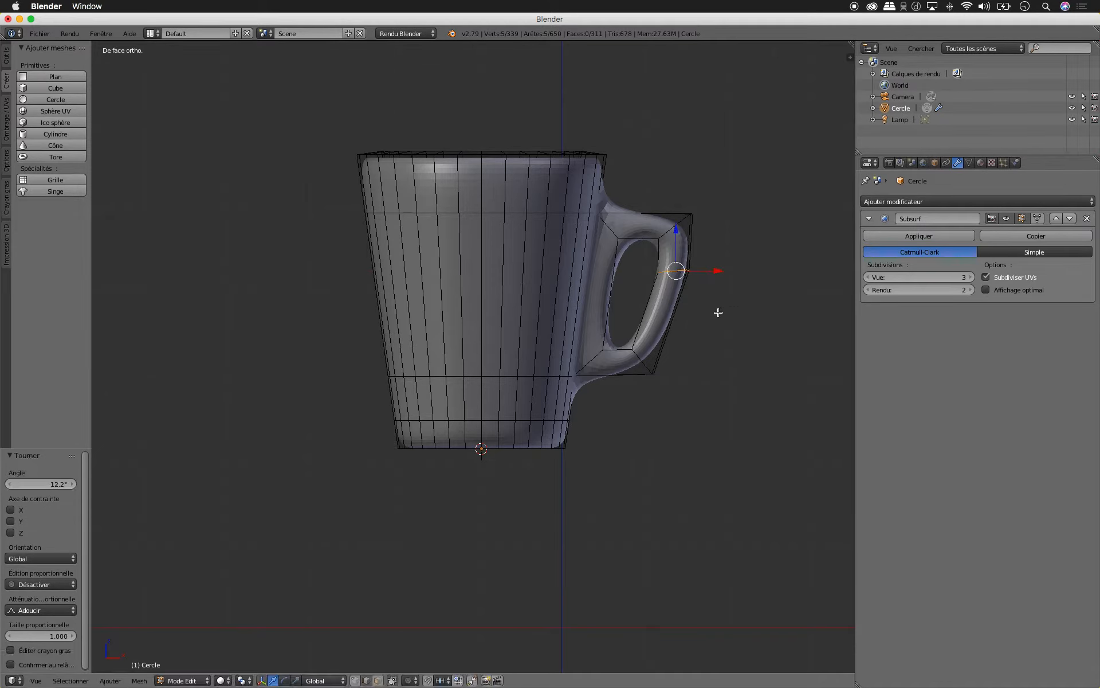
Step: Add a second loop cut lower on the handle's outer bar and shift it about 0.007 along X
key(ctrl+r)
click(670, 315)
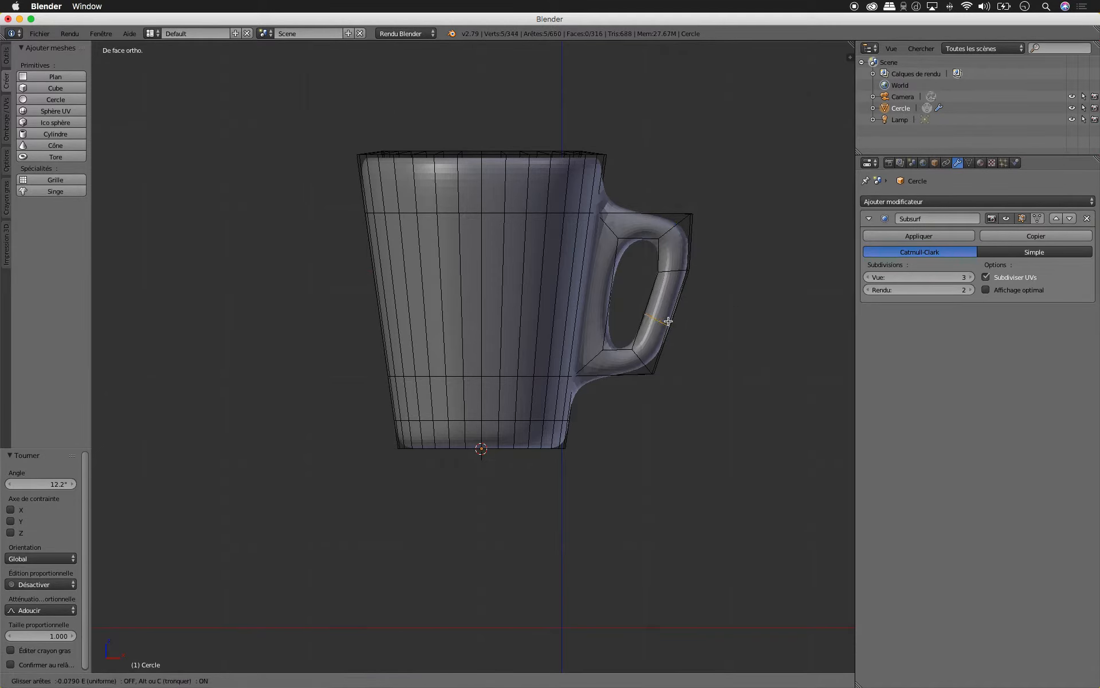
click(688, 324)
mouse_move(701, 323)
mouse_down()
mouse_move(712, 325)
mouse_move(679, 322)
mouse_move(701, 322)
mouse_up()
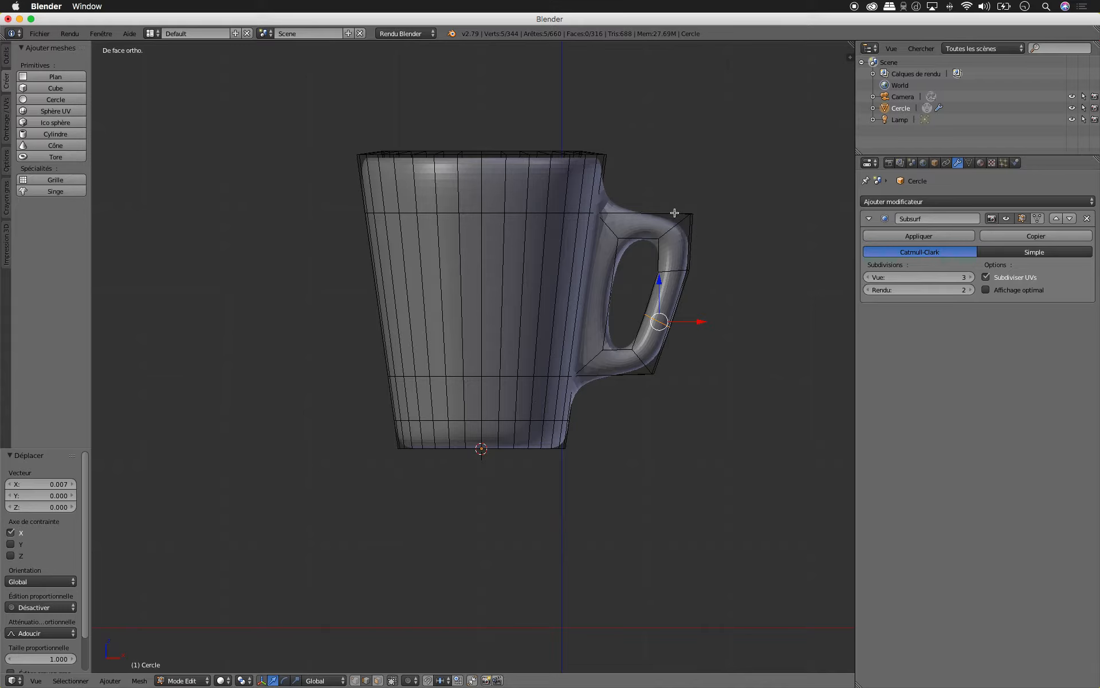
Step: Try to shift the handle's upper outer corner vertices along X, selecting them through the mesh in wireframe display
key(z)
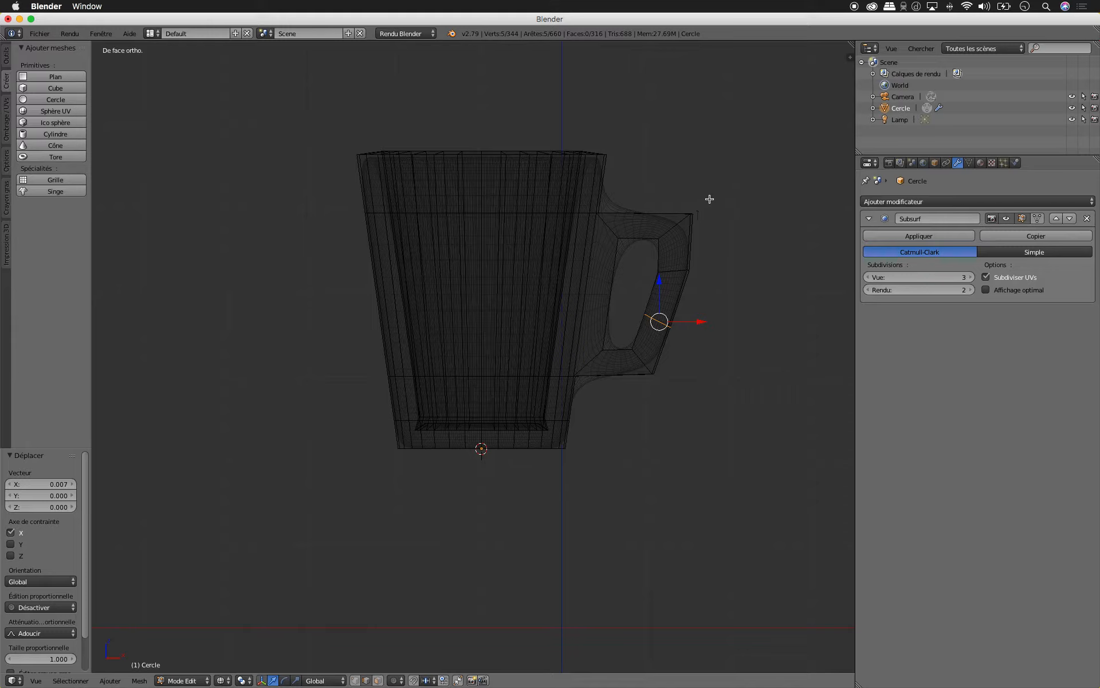
key(a)
key(b)
drag(721, 187, 647, 247)
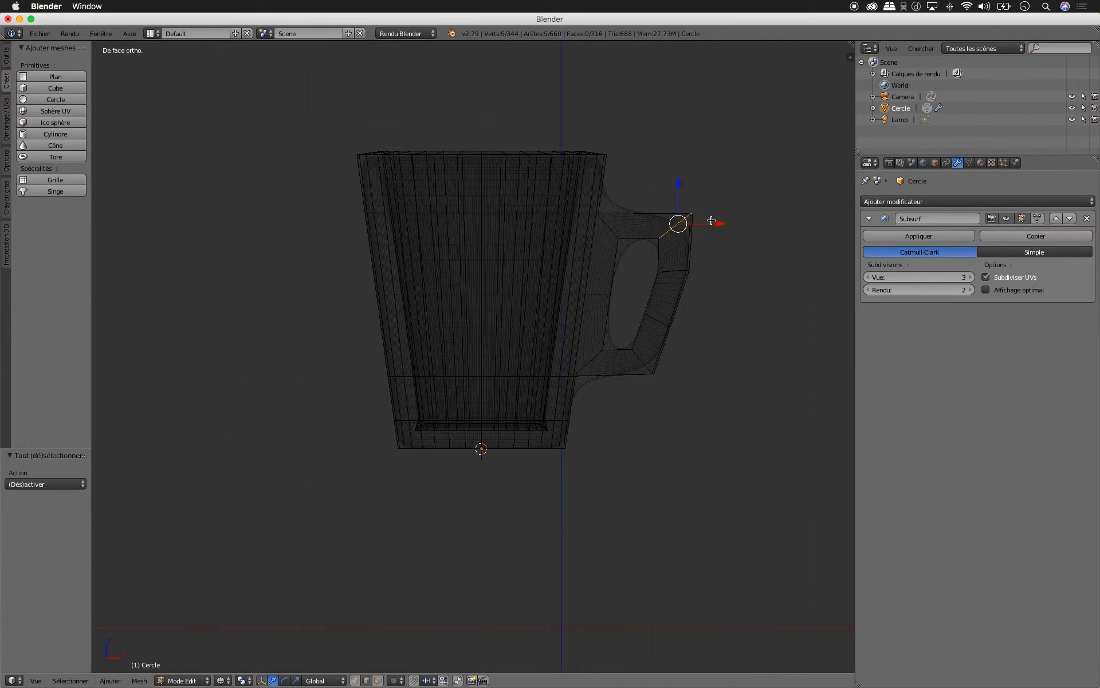
mouse_move(717, 223)
mouse_down()
mouse_move(700, 223)
mouse_move(744, 225)
mouse_move(711, 226)
mouse_up()
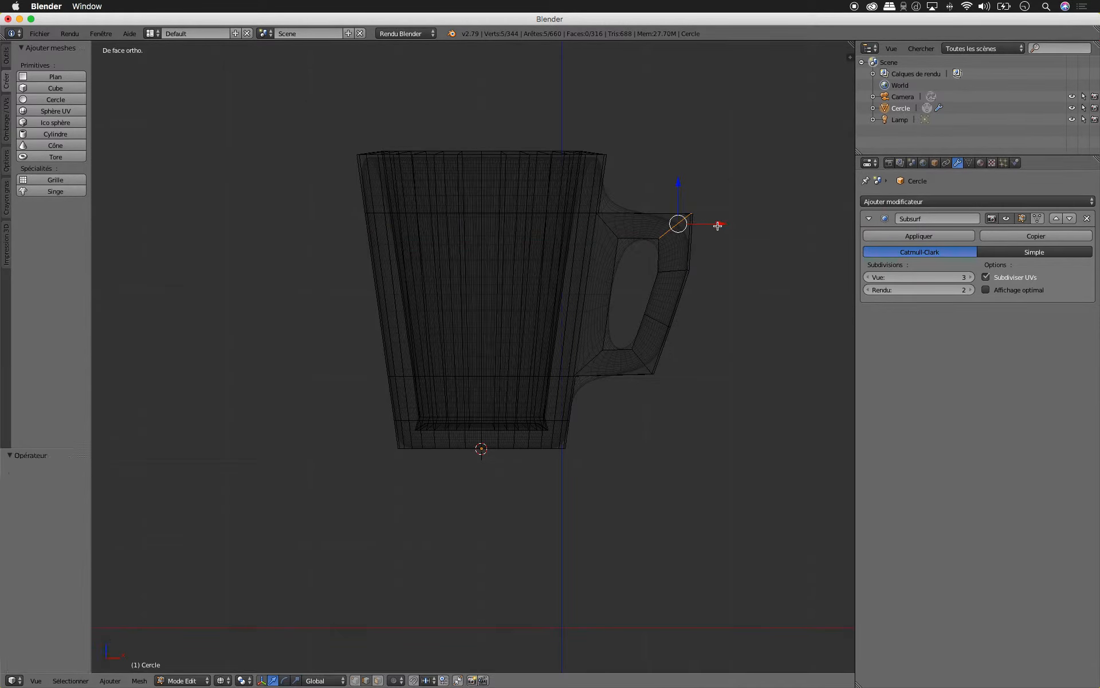
middle_drag(742, 250, 741, 250)
key(z)
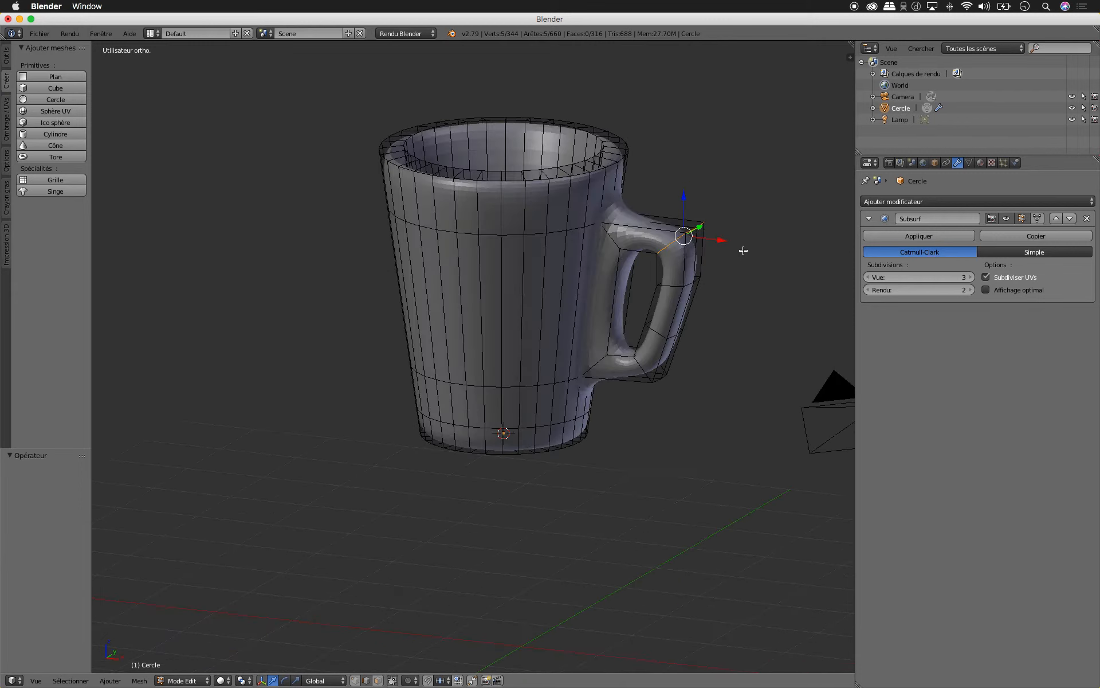
Step: Return to Object Mode, apply smooth shading to the mug and raise its Subsurf view subdivisions to 4
middle_drag(636, 272, 623, 273)
scroll(621, 273, up, 5)
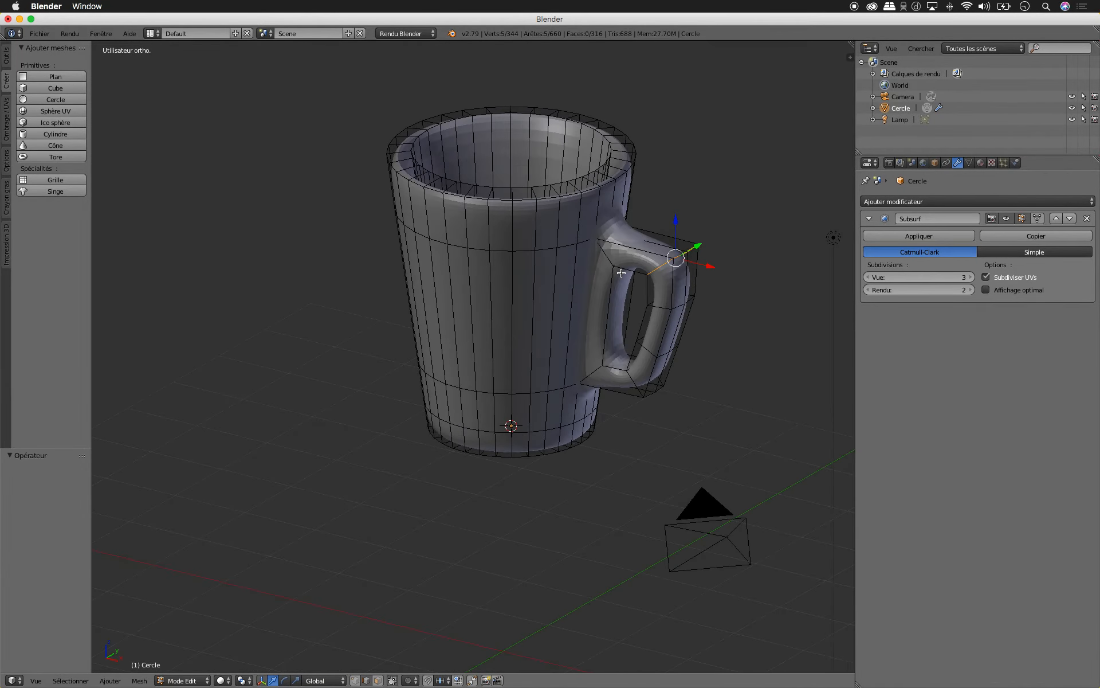
scroll(581, 274, down, 5)
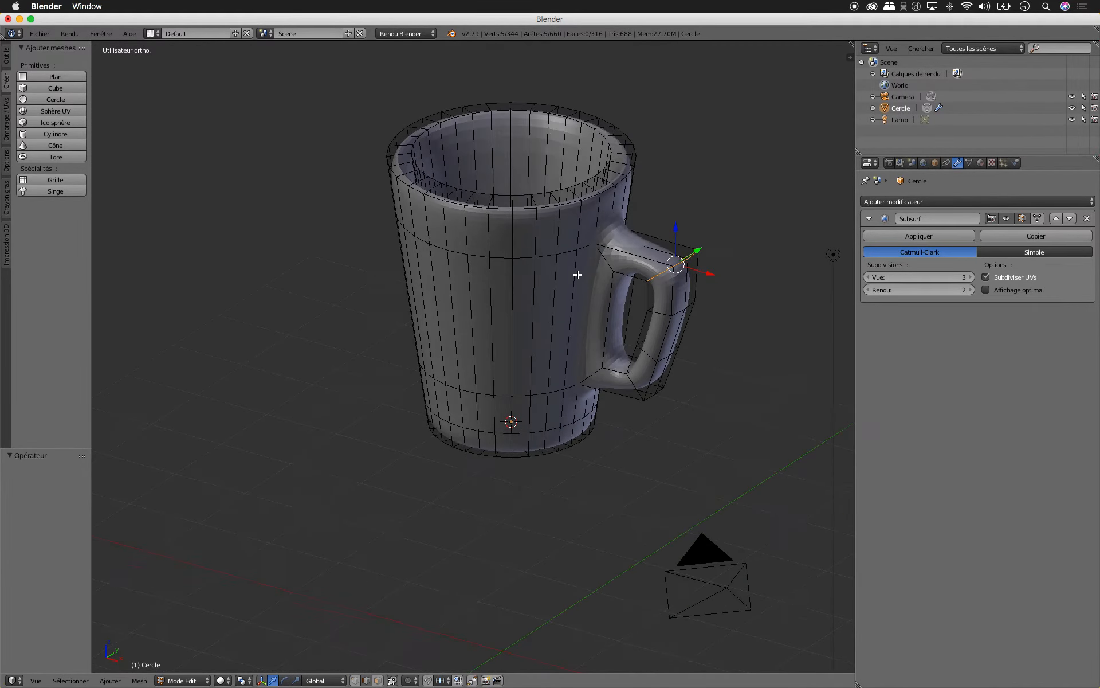
scroll(578, 275, up, 3)
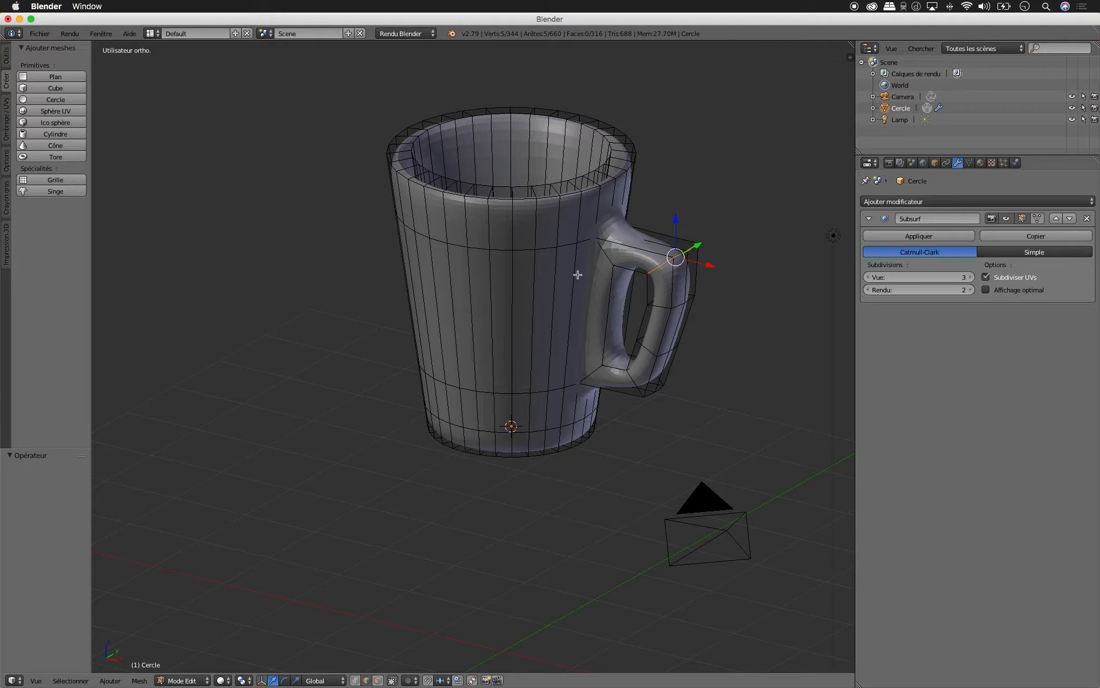
key(Tab)
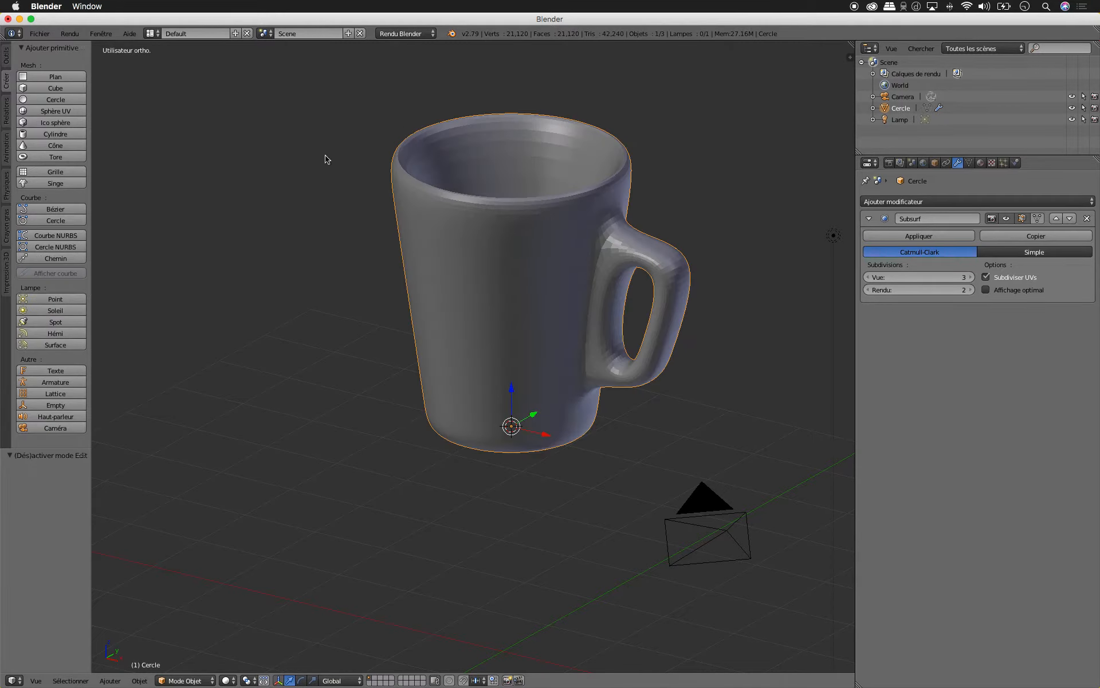
click(7, 57)
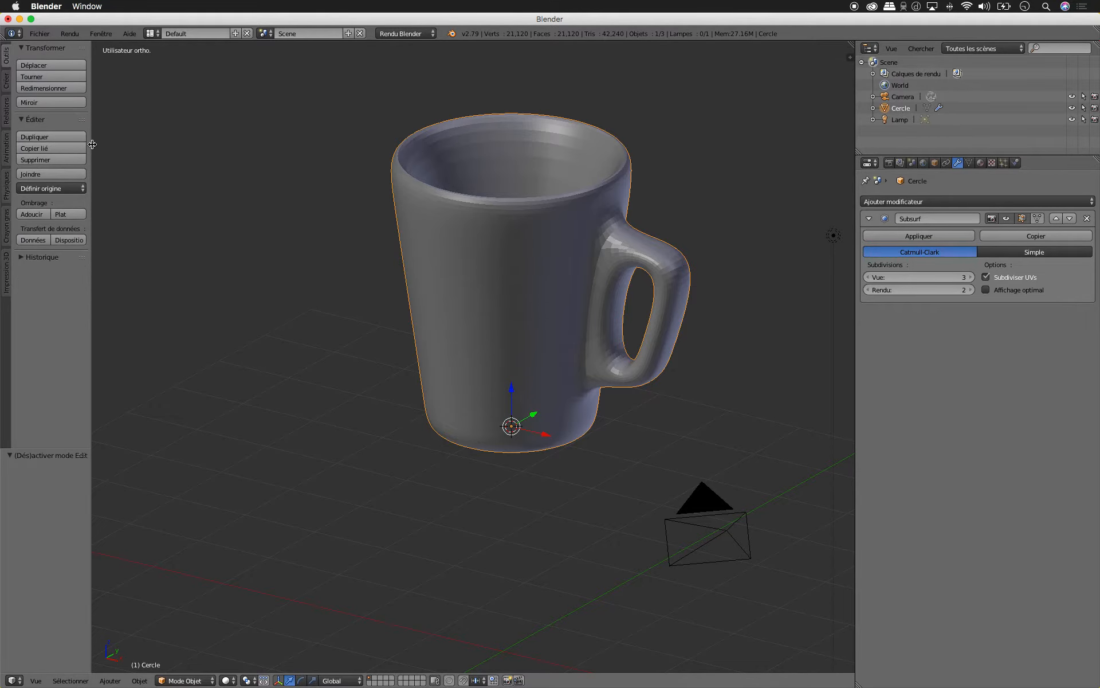
drag(92, 144, 165, 144)
click(64, 215)
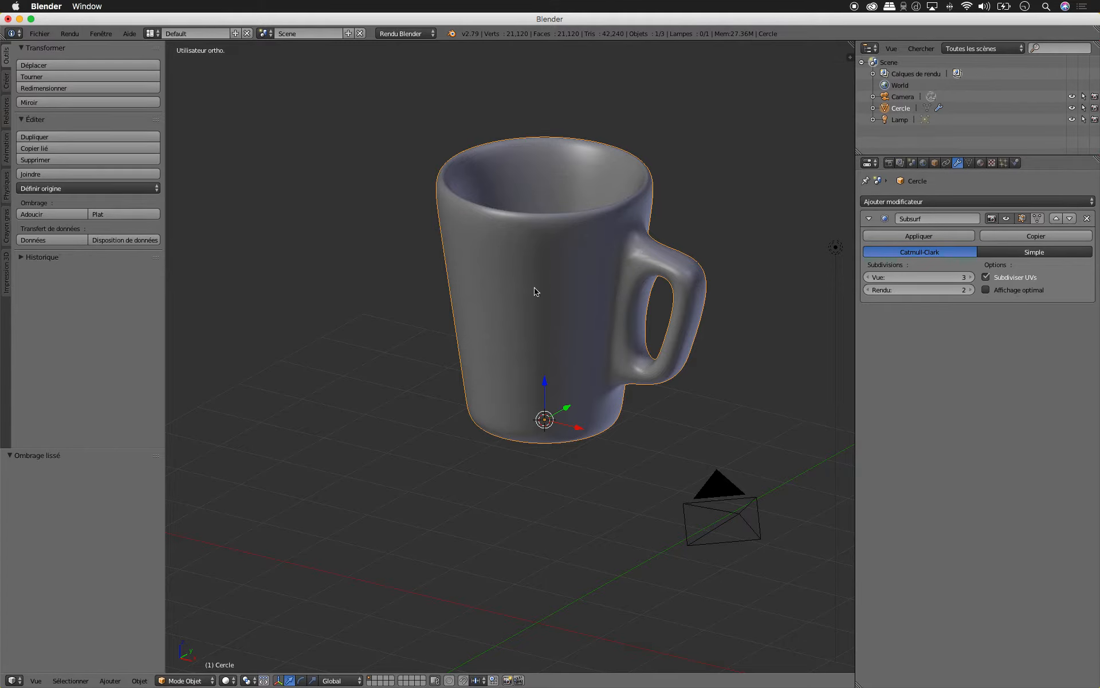
click(971, 278)
Step: Add a mesh plane at the mug's base and scale it up by about 4.98 and again by about 2.982 as a ground
key(shift+a)
mouse_move(555, 524)
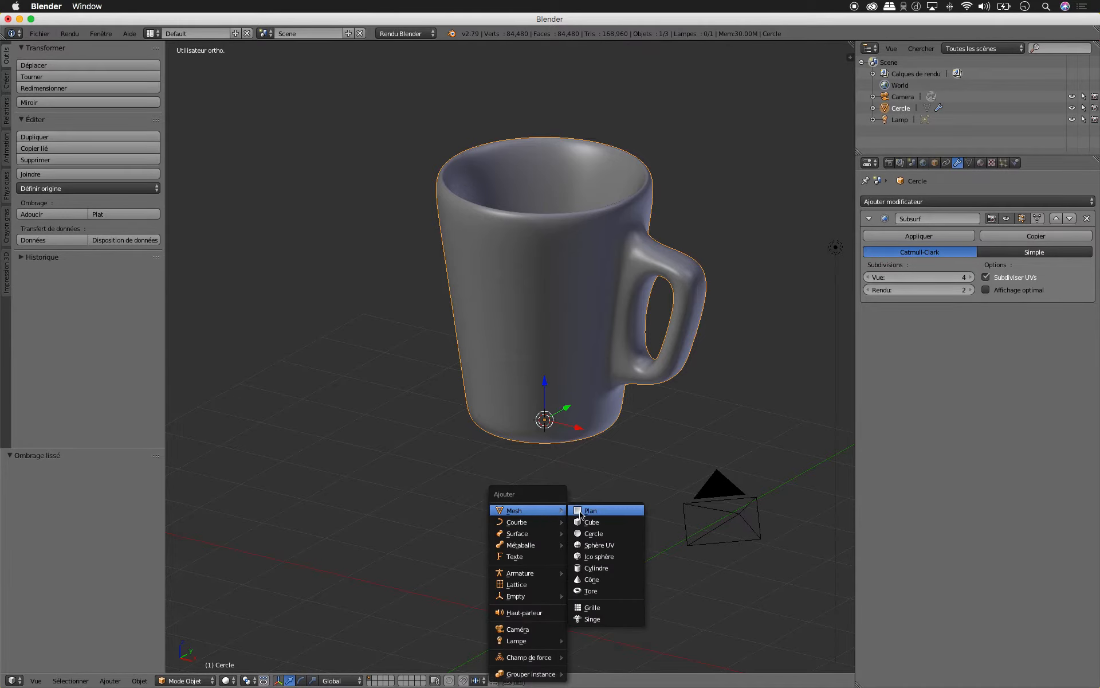
click(591, 510)
key(s)
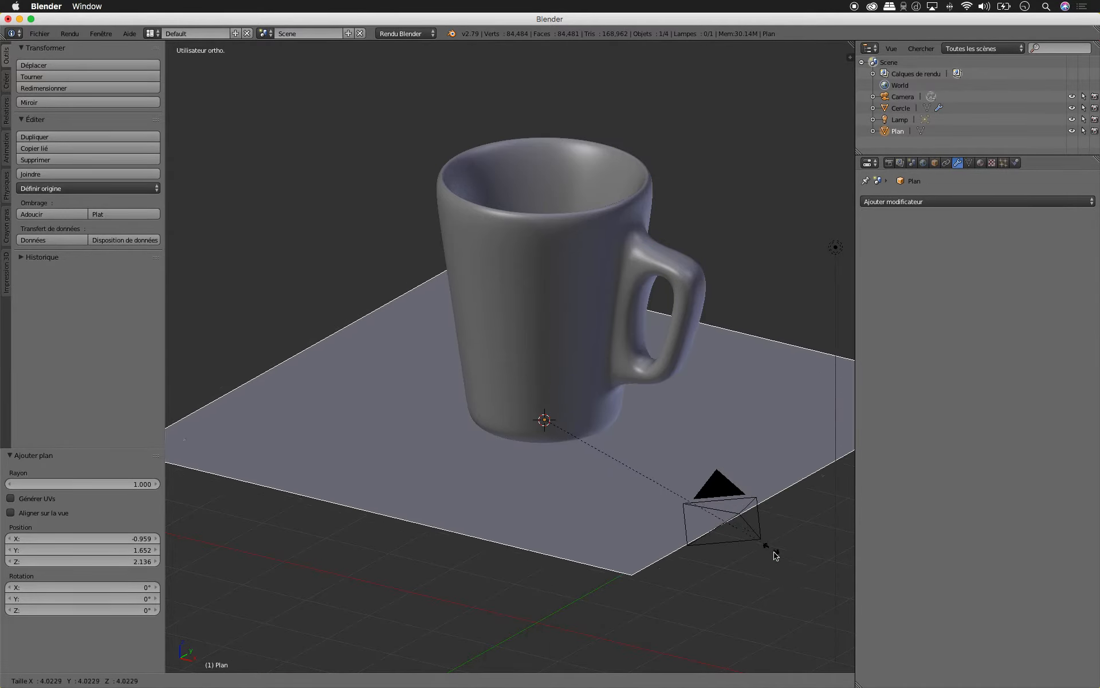
click(794, 613)
key(s)
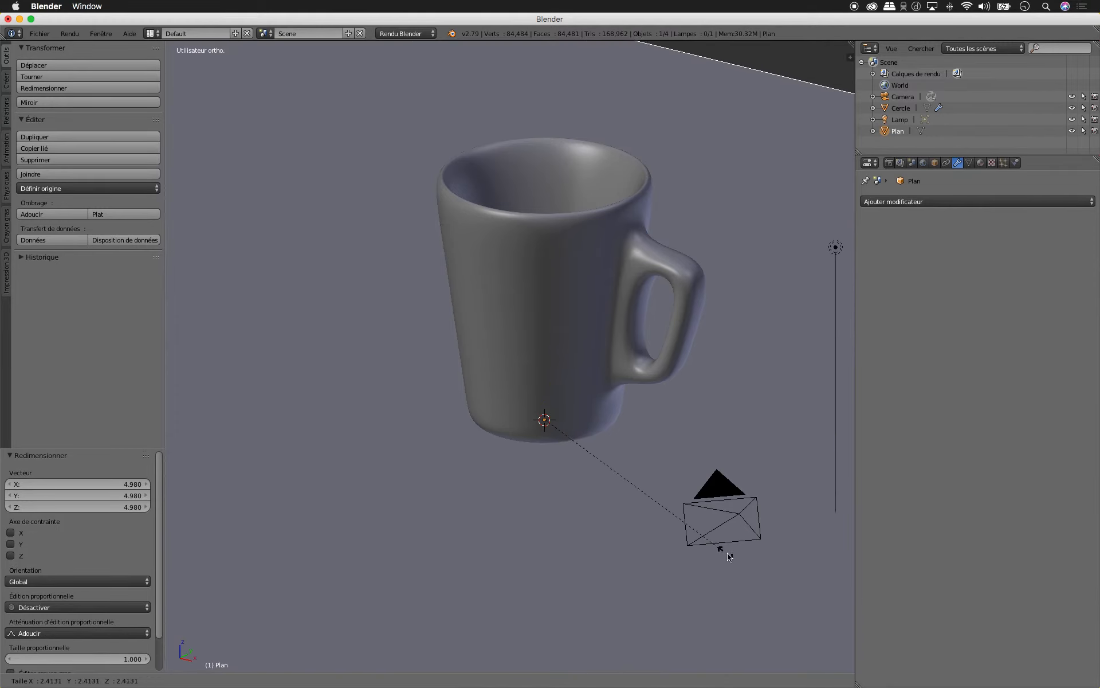
click(767, 584)
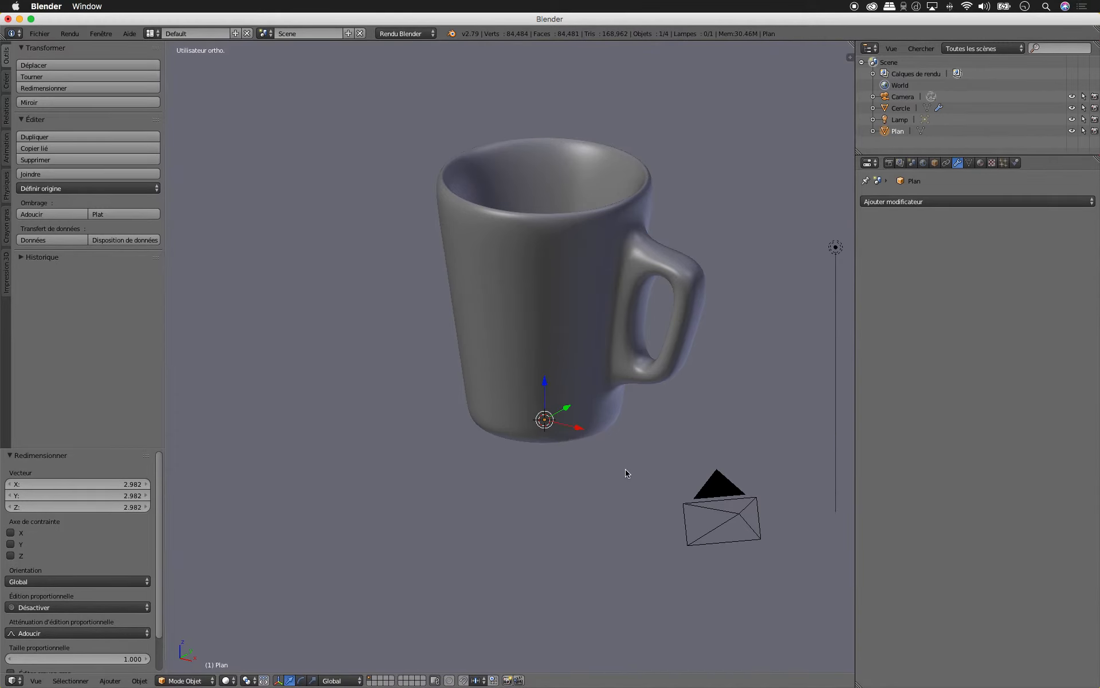
Step: Switch to the camera view, select the camera and lock it to the view
key(KP_0)
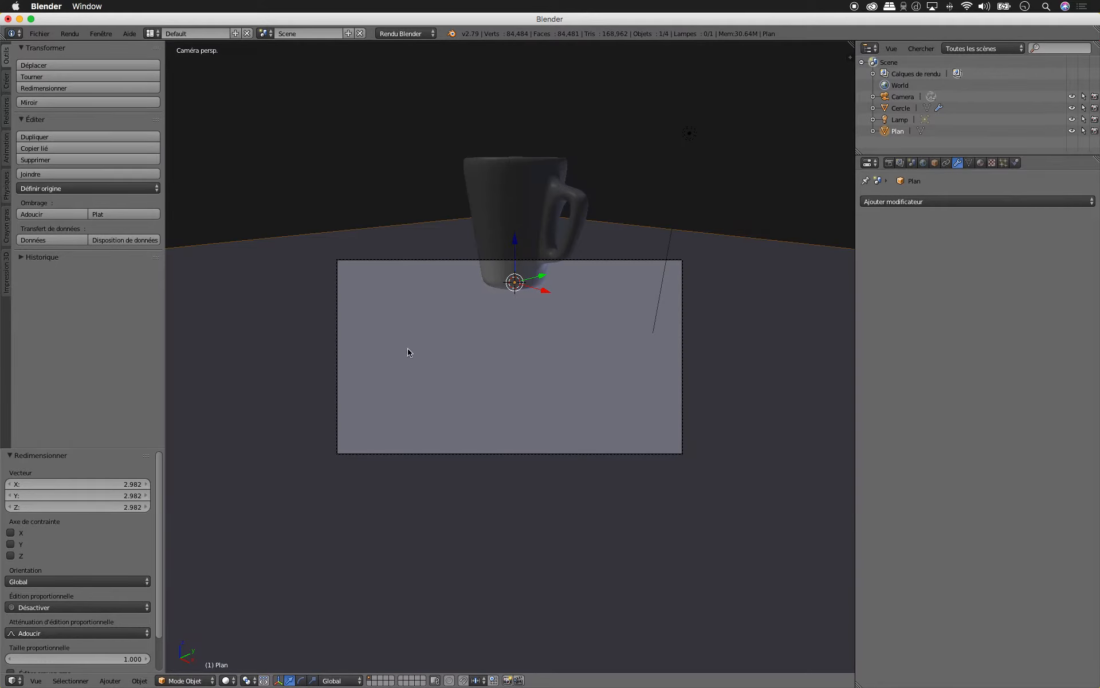
click(338, 345)
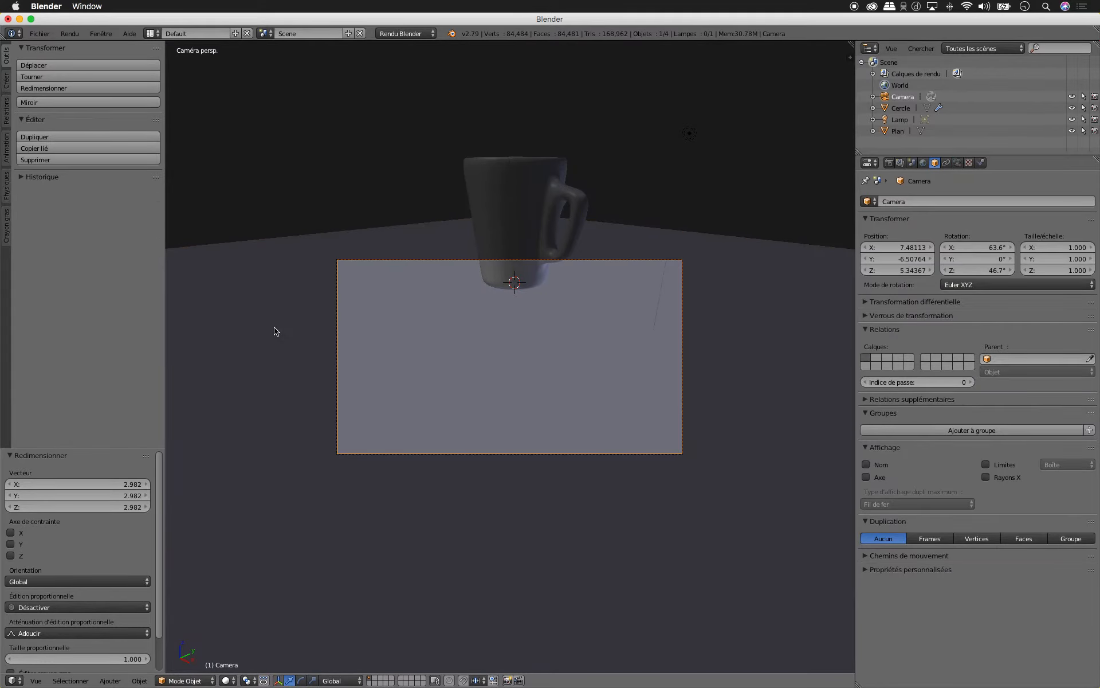
key(t)
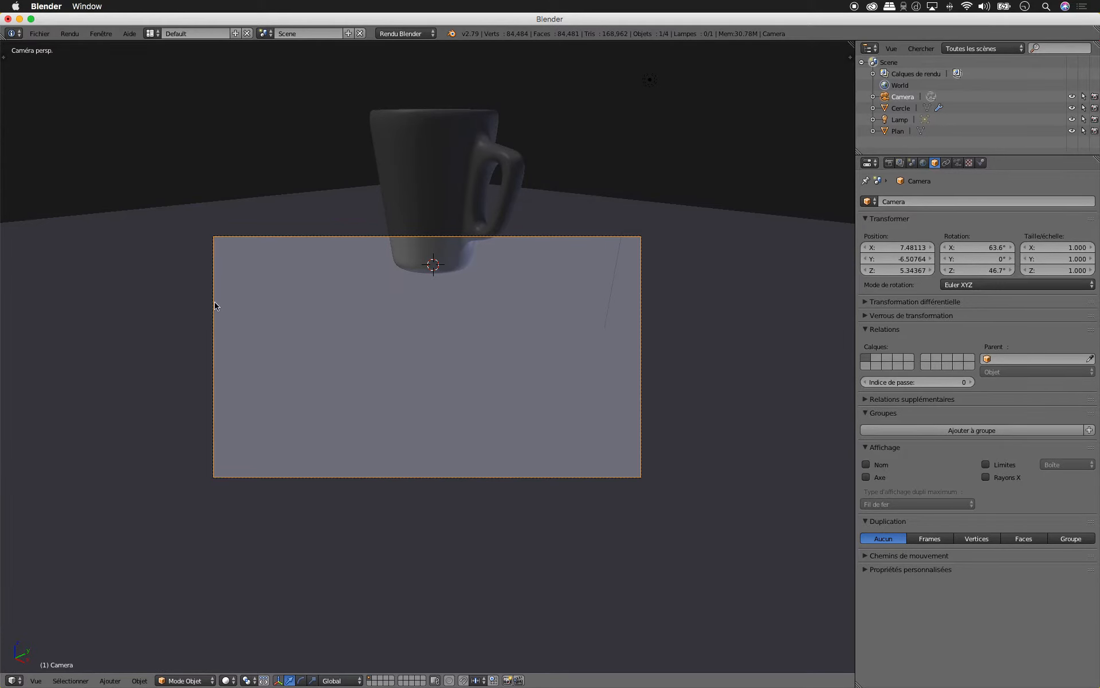
key(n)
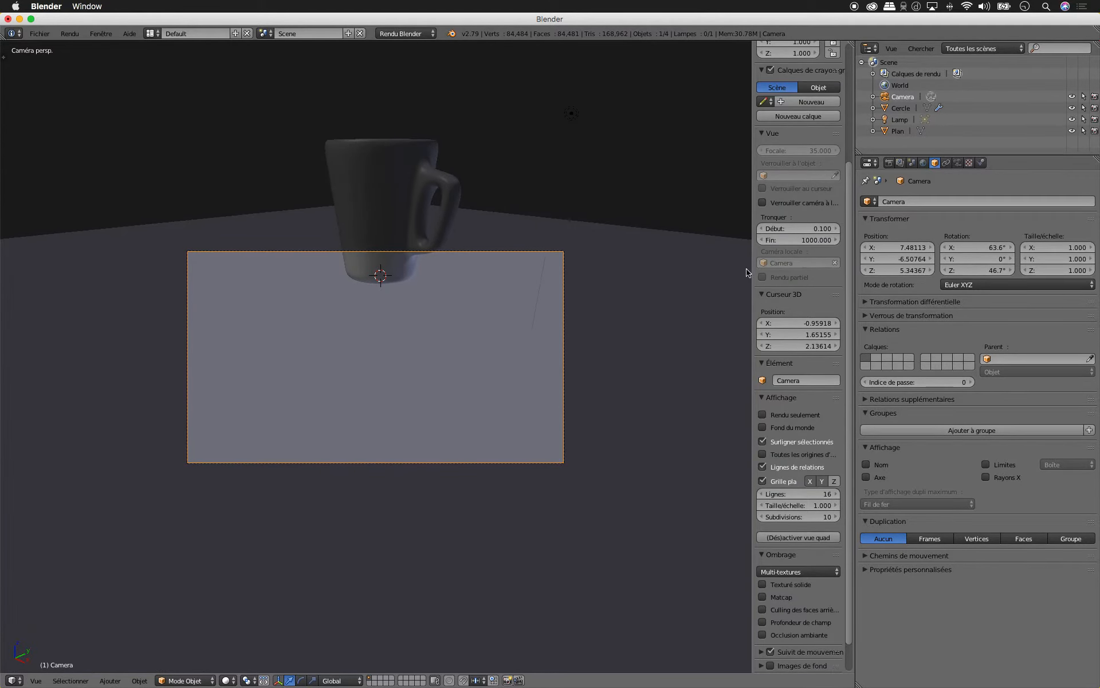
drag(751, 268, 686, 268)
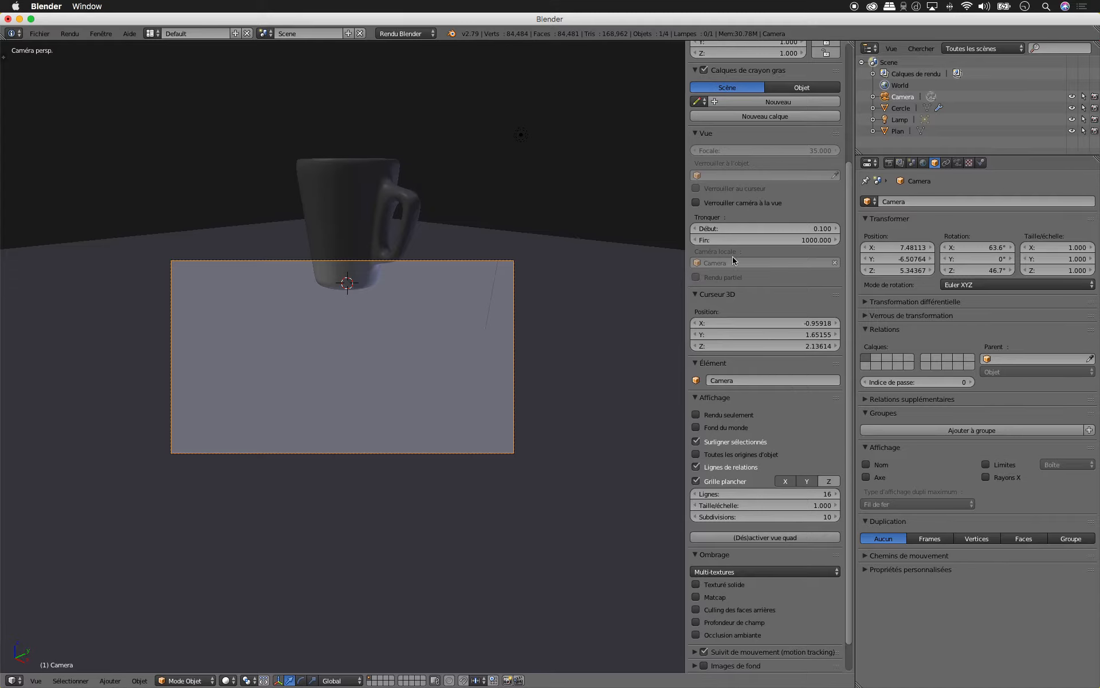
click(723, 204)
Step: Adjust the ground plane's height along Z so that it meets the underside of the mug
right_click(378, 329)
key(g)
key(z)
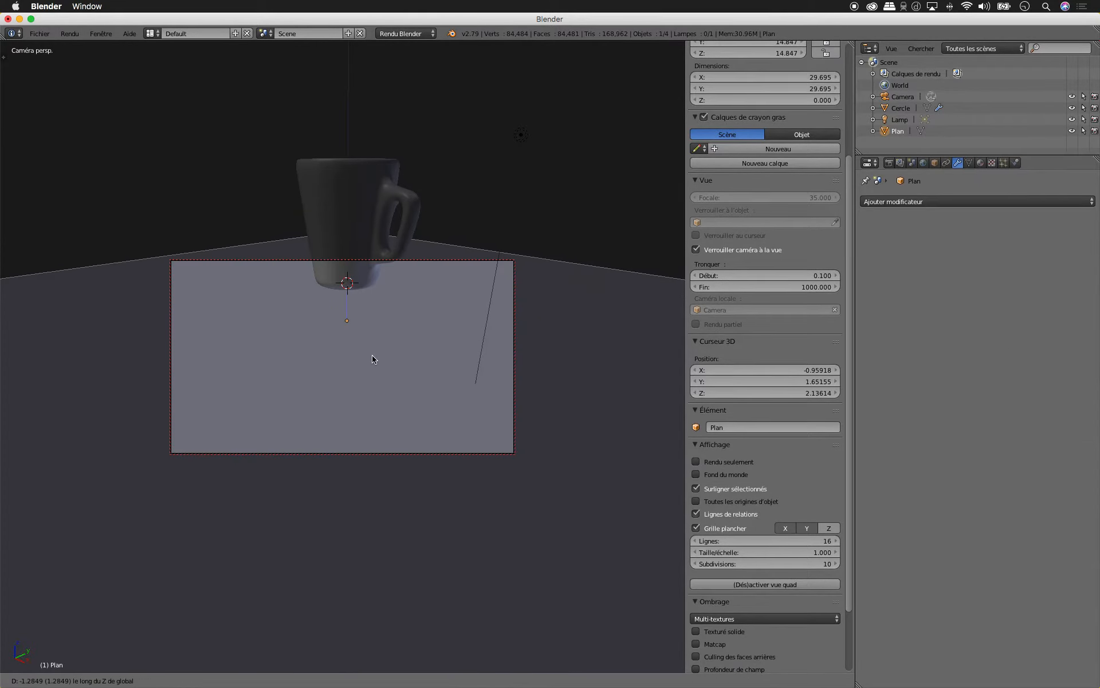
click(385, 338)
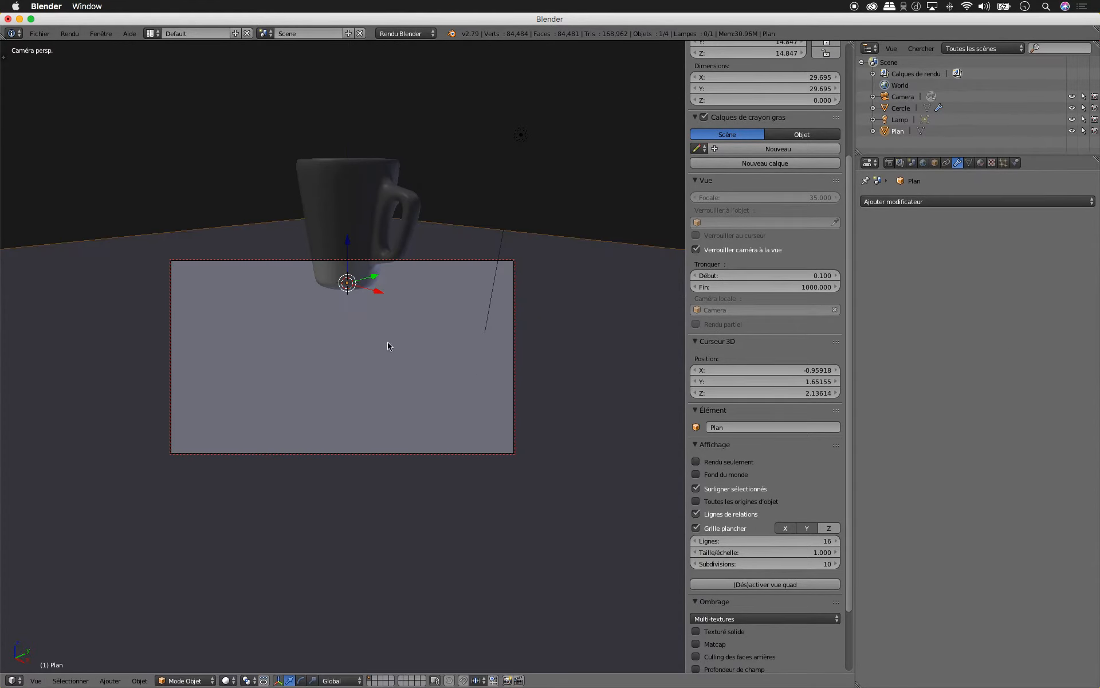
shift+right_click(370, 222)
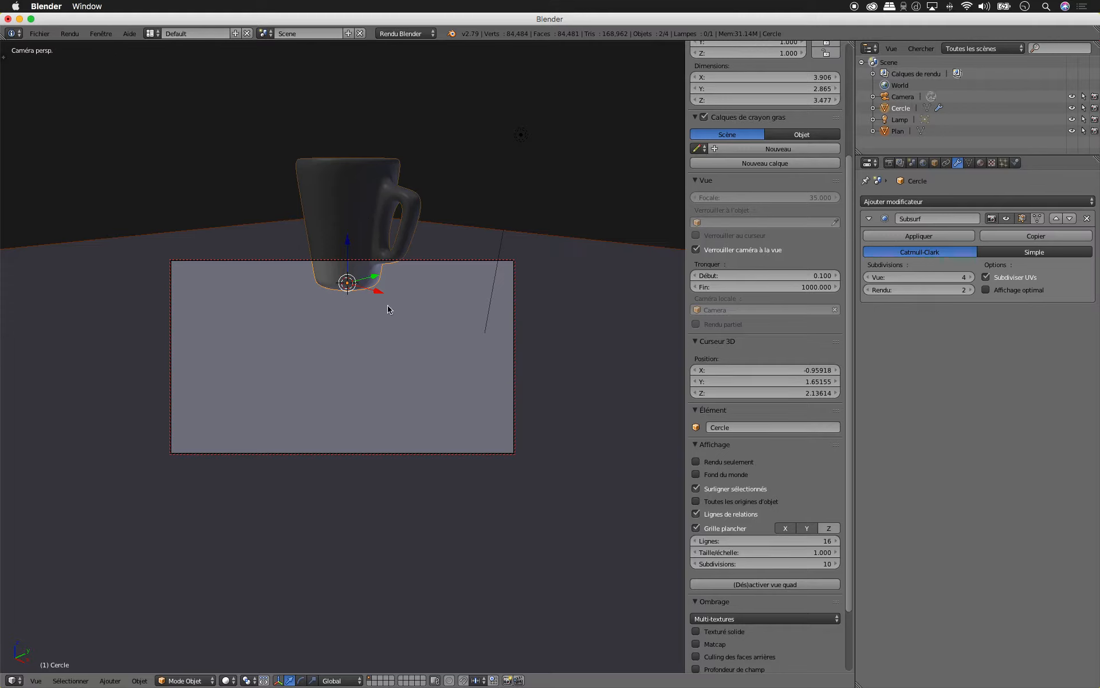
right_click(396, 319)
key(g)
key(z)
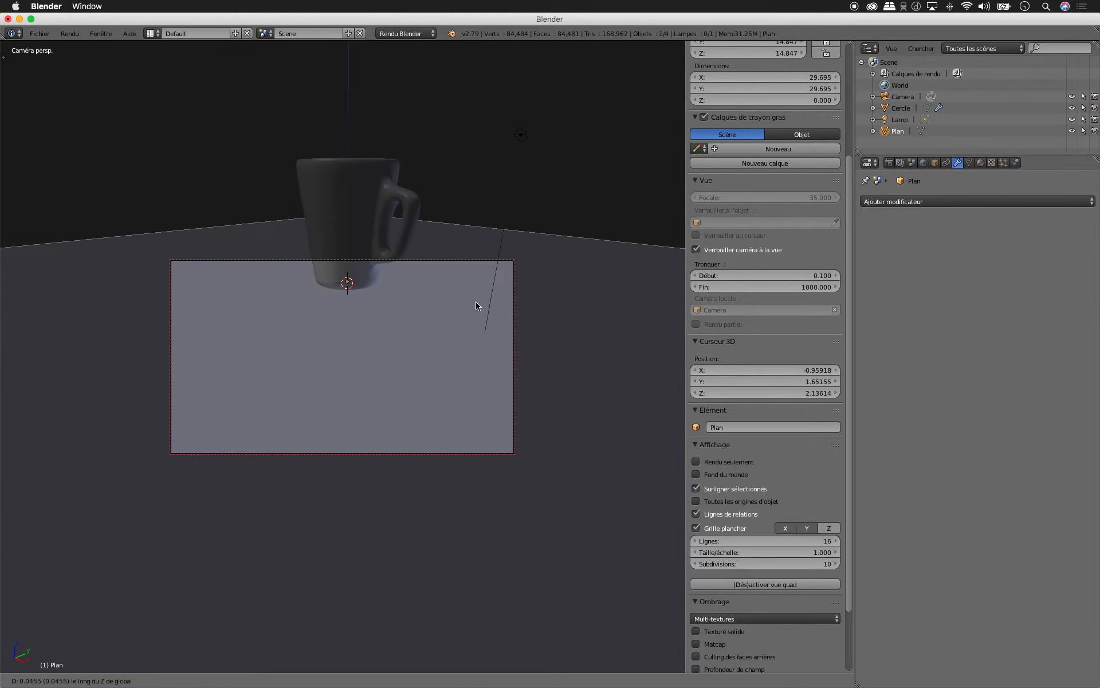
click(475, 302)
right_click(513, 319)
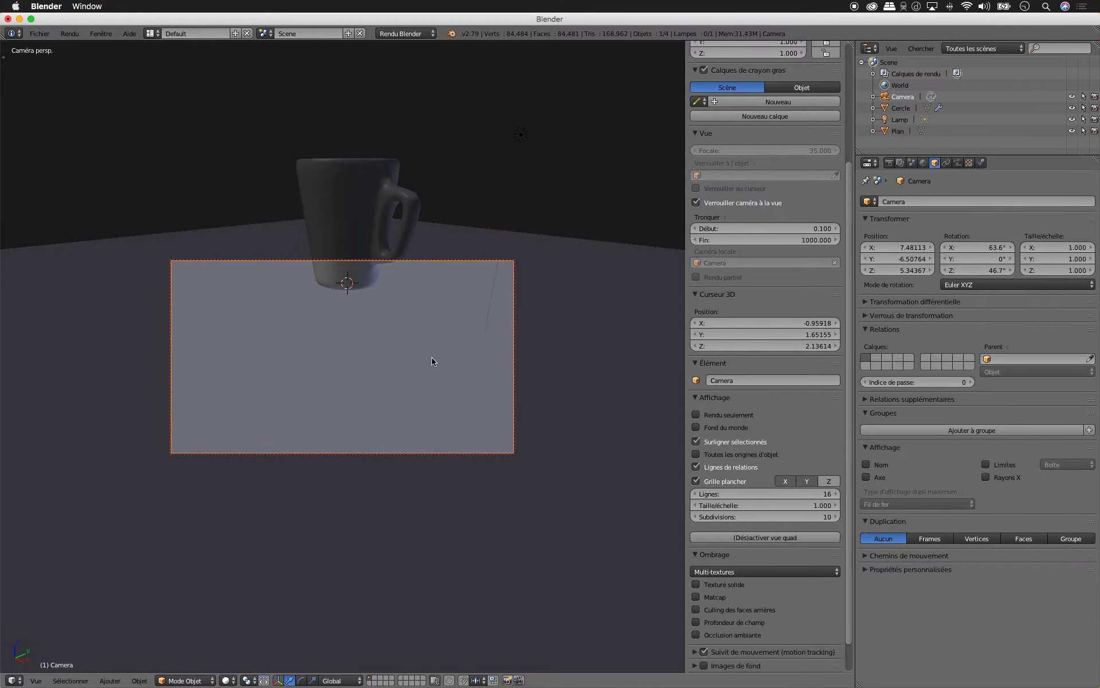
right_click(429, 385)
key(g)
key(z)
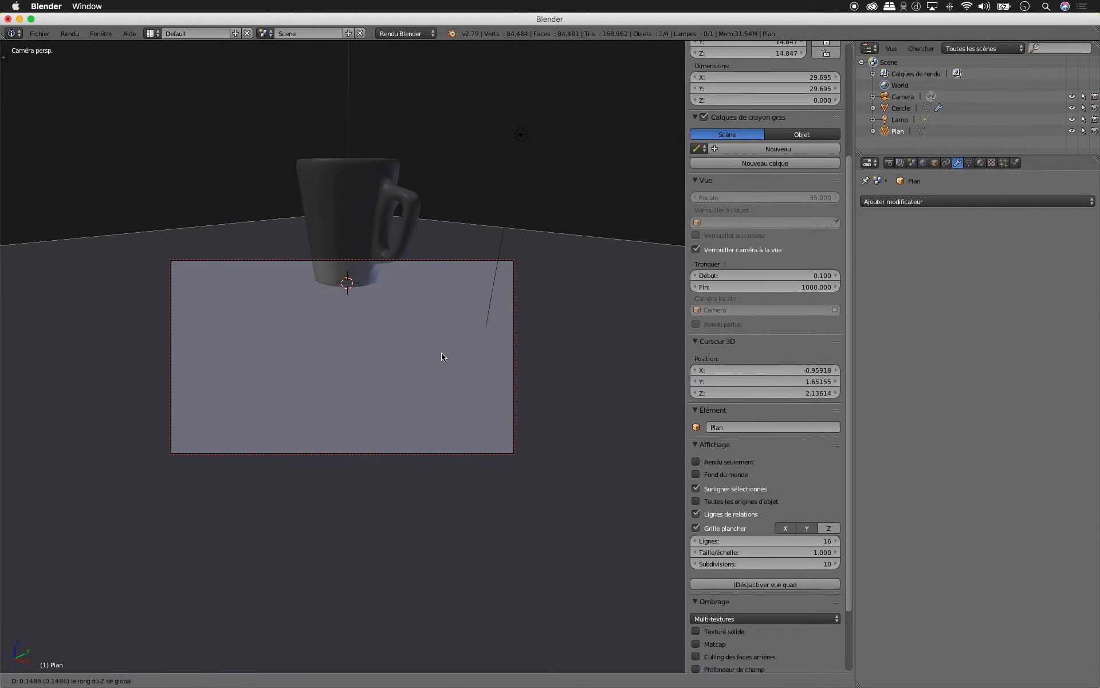
click(439, 360)
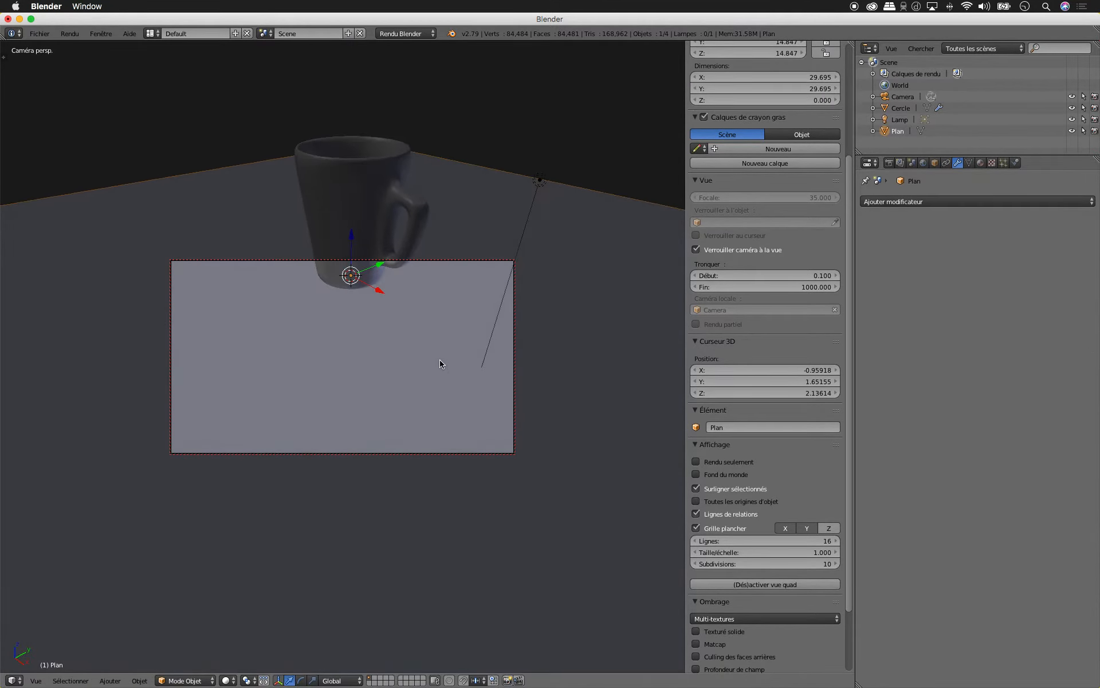
Step: Reposition the locked camera so the whole mug sits inside the camera frame, seen slightly from above
shift+scroll(436, 345, up, 5)
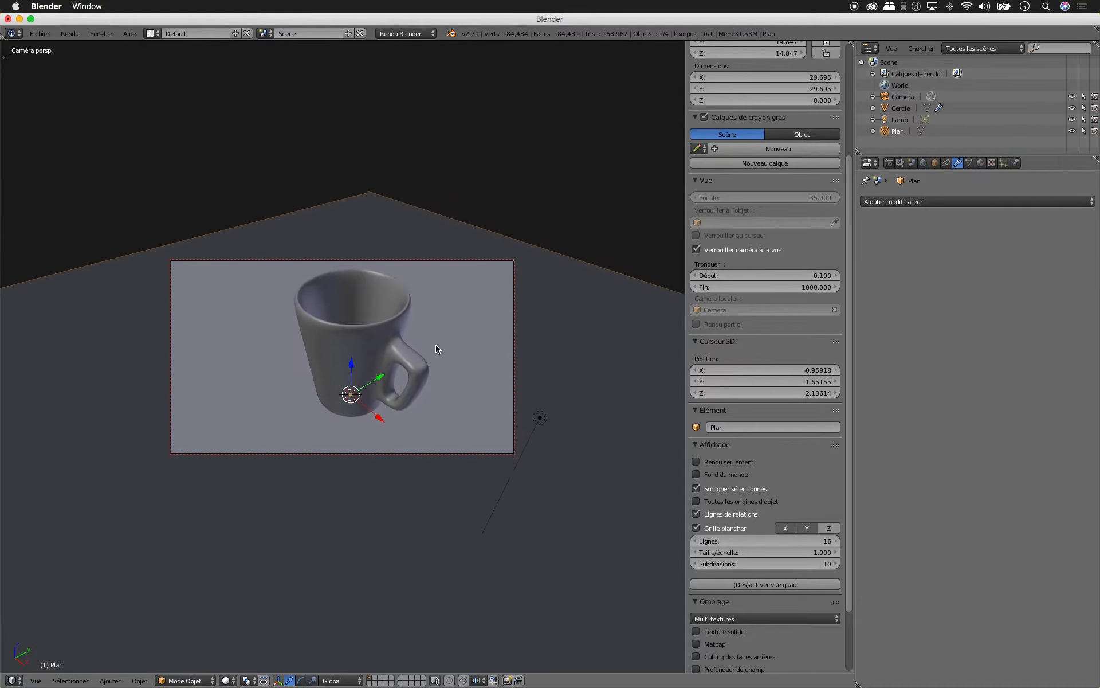
shift+scroll(435, 345, up, 1)
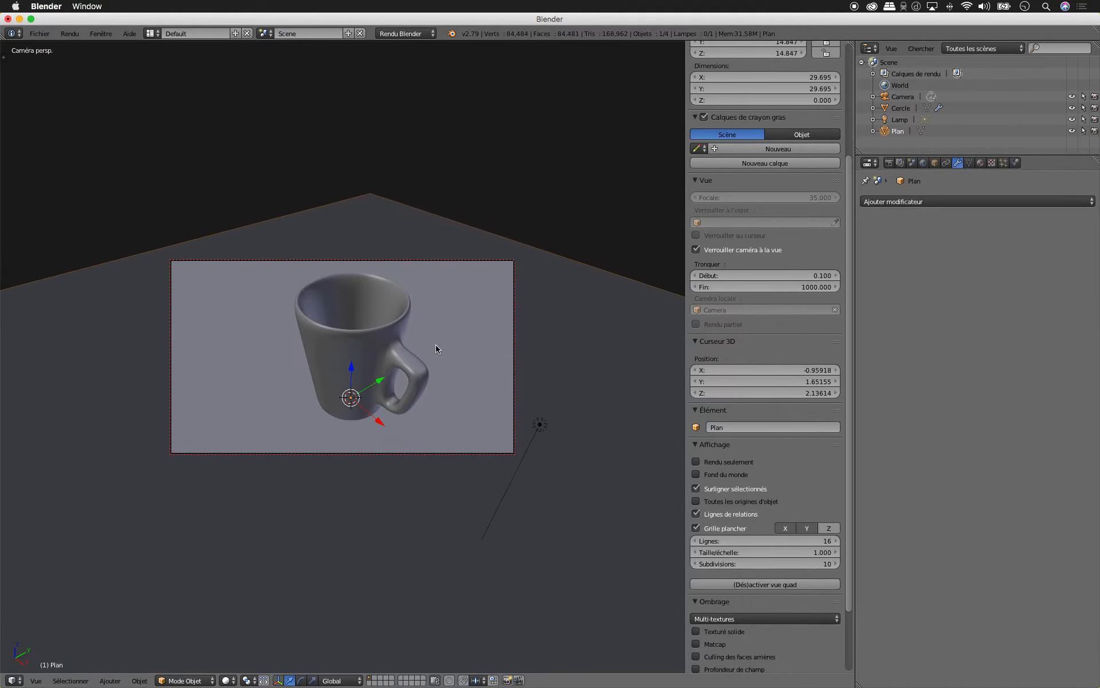
Step: Pull the locked camera back from the mug and scale the ground plane up to about 61.6 units wide so it fills the camera frame
shift+scroll(436, 345, up, 3)
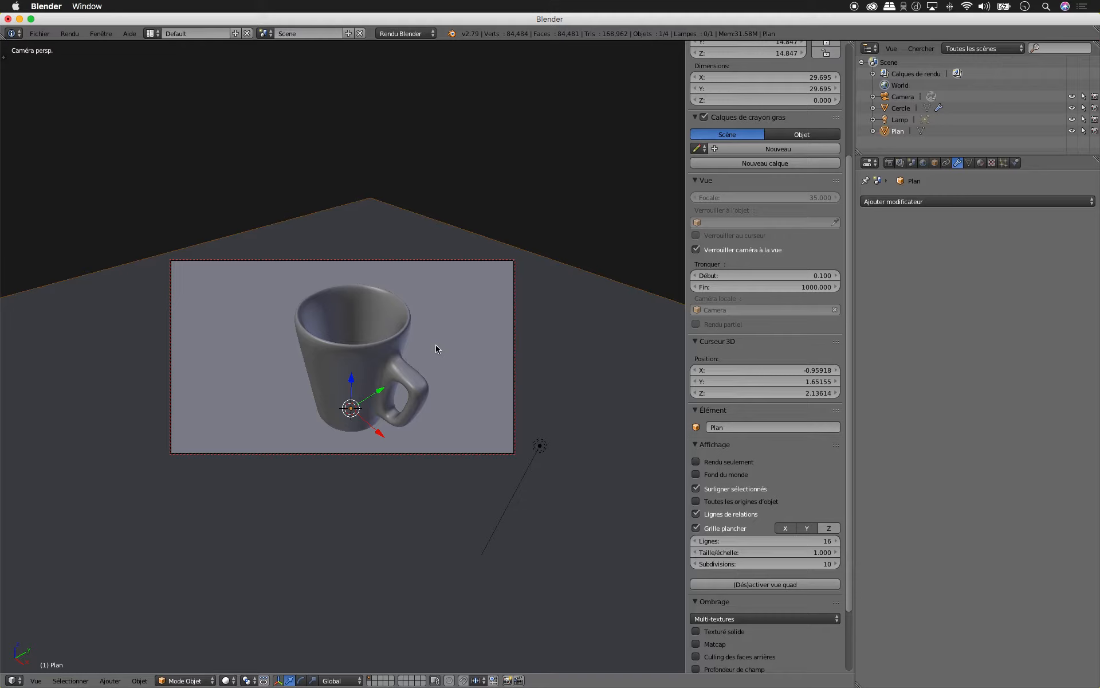
scroll(435, 348, down, 3)
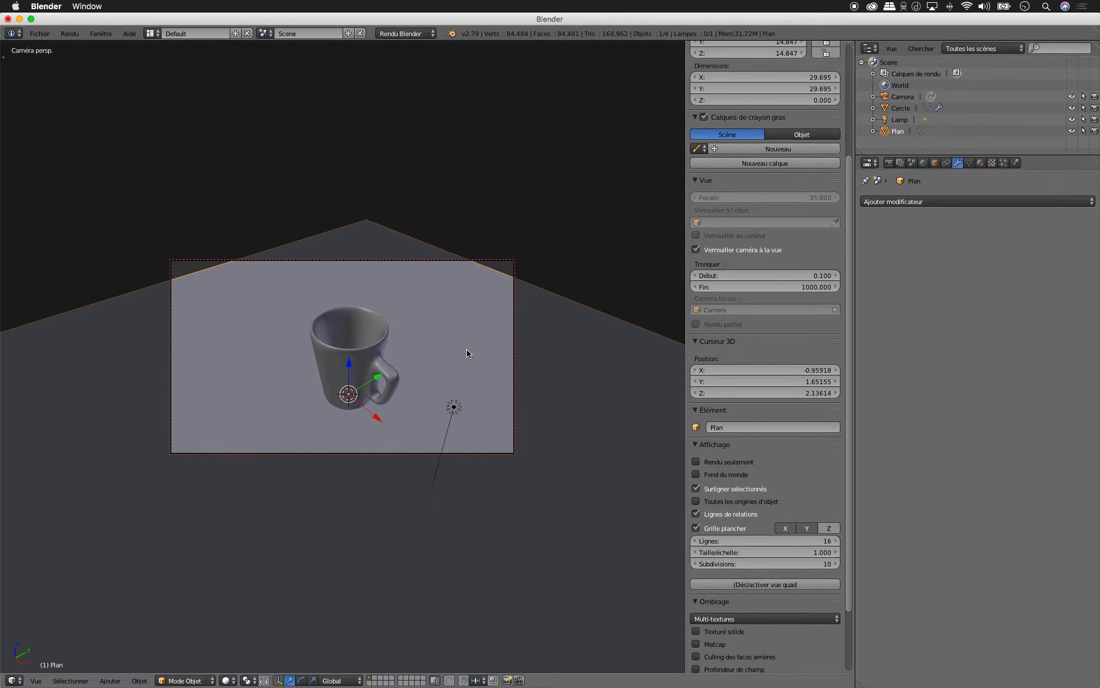
key(s)
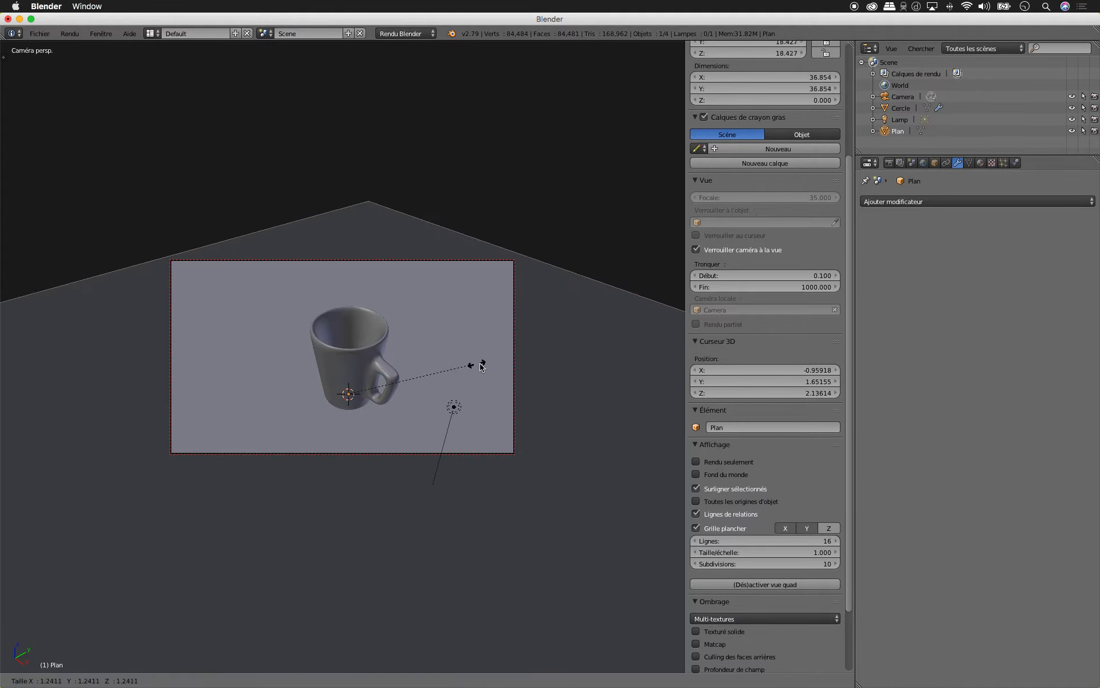
click(556, 370)
Step: Lower the mug slightly along Z onto the ground plane from a side view, and return to the camera view
right_click(373, 360)
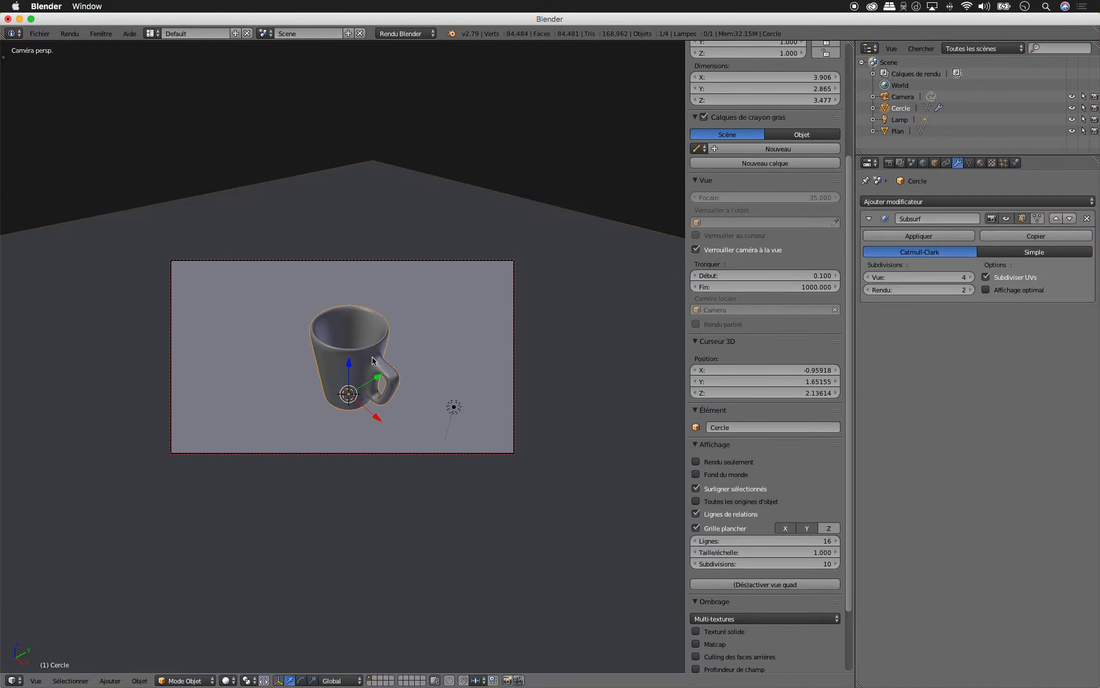
key(KP_1)
scroll(388, 351, down, 3)
scroll(388, 350, up, 3)
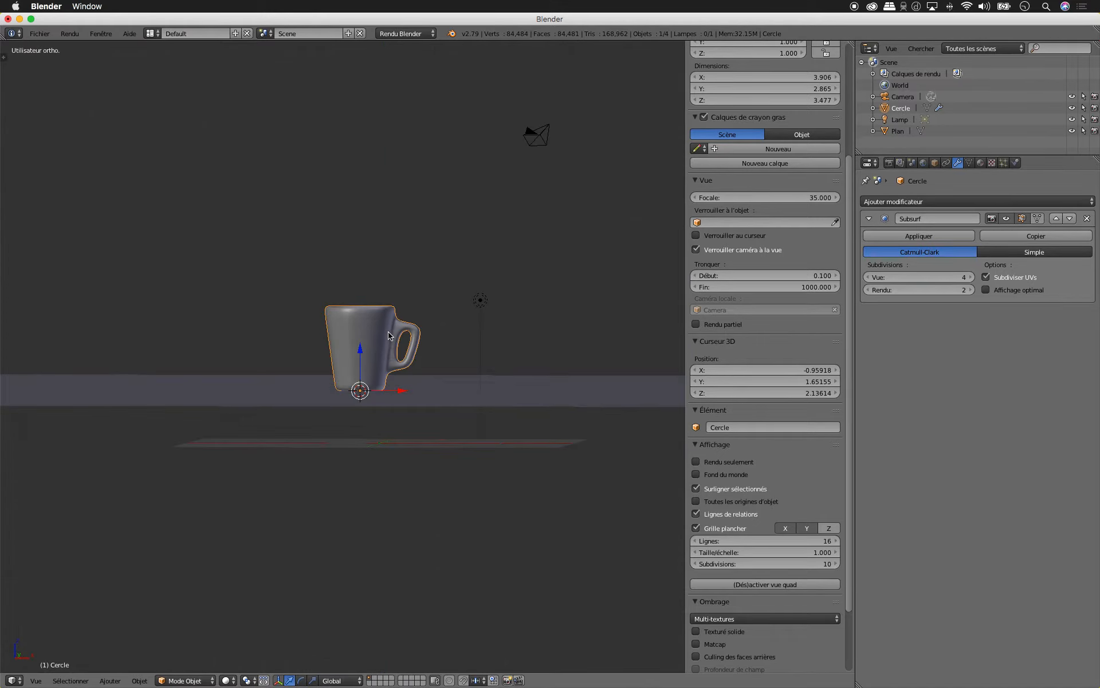
key(g)
key(z)
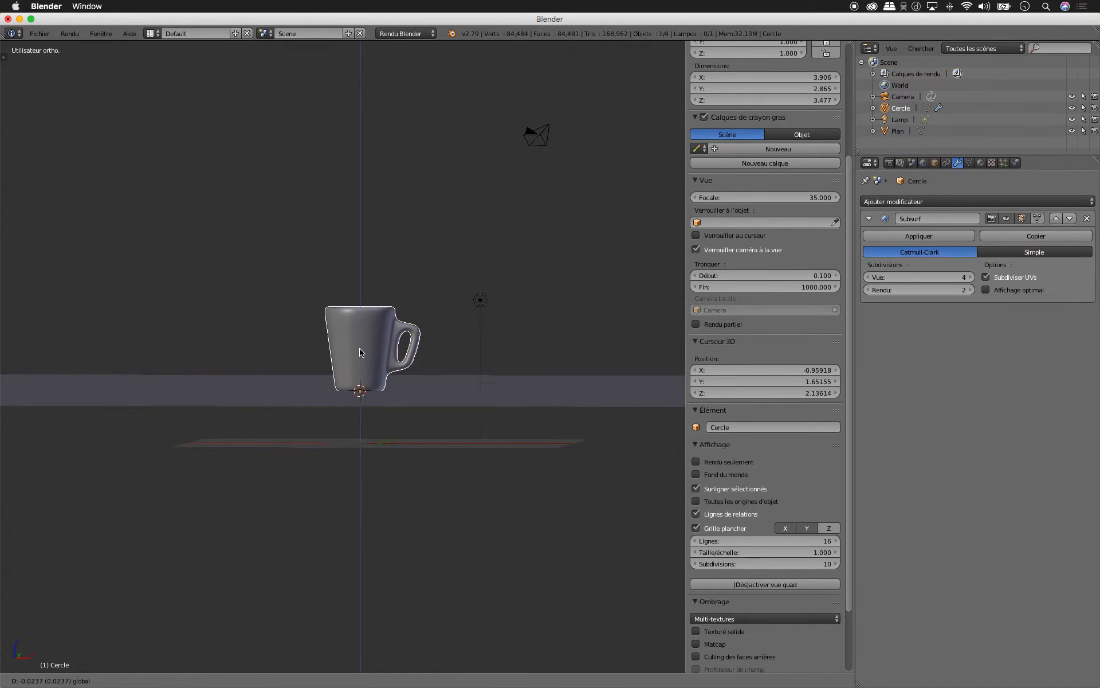
click(390, 353)
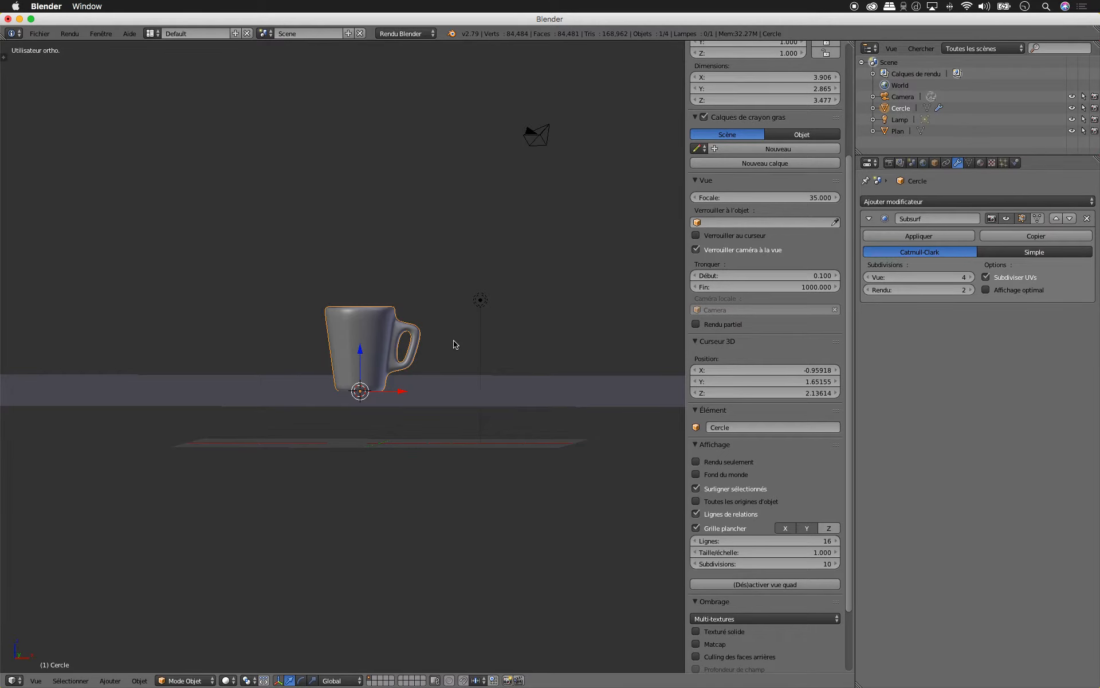
key(KP_0)
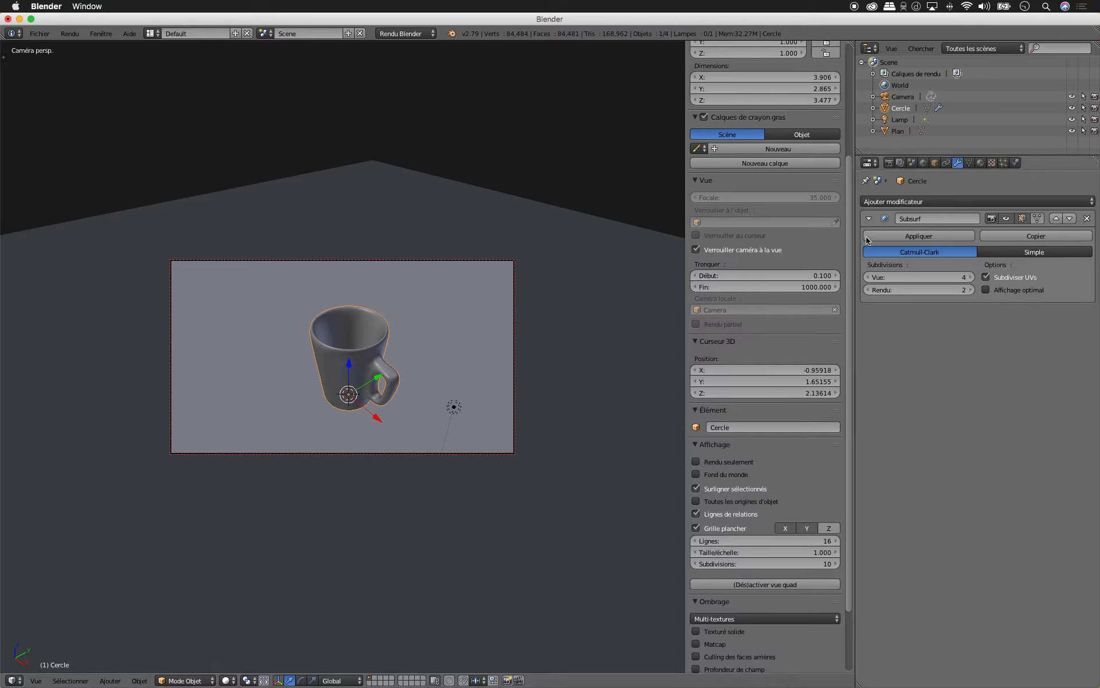
click(980, 162)
click(951, 239)
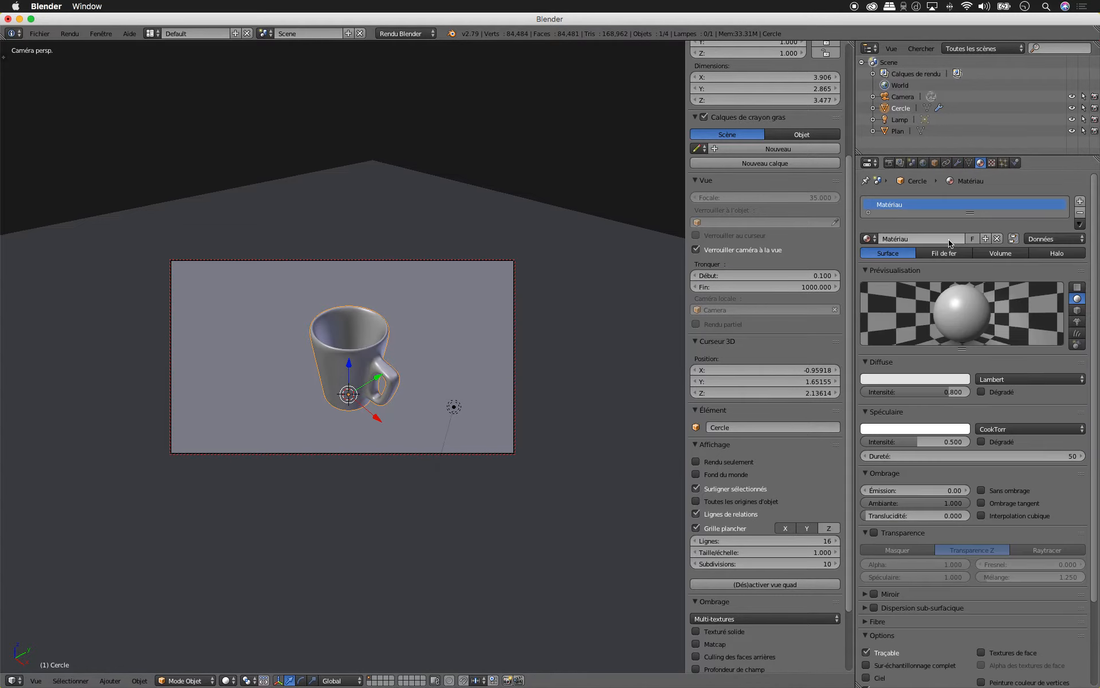
click(917, 381)
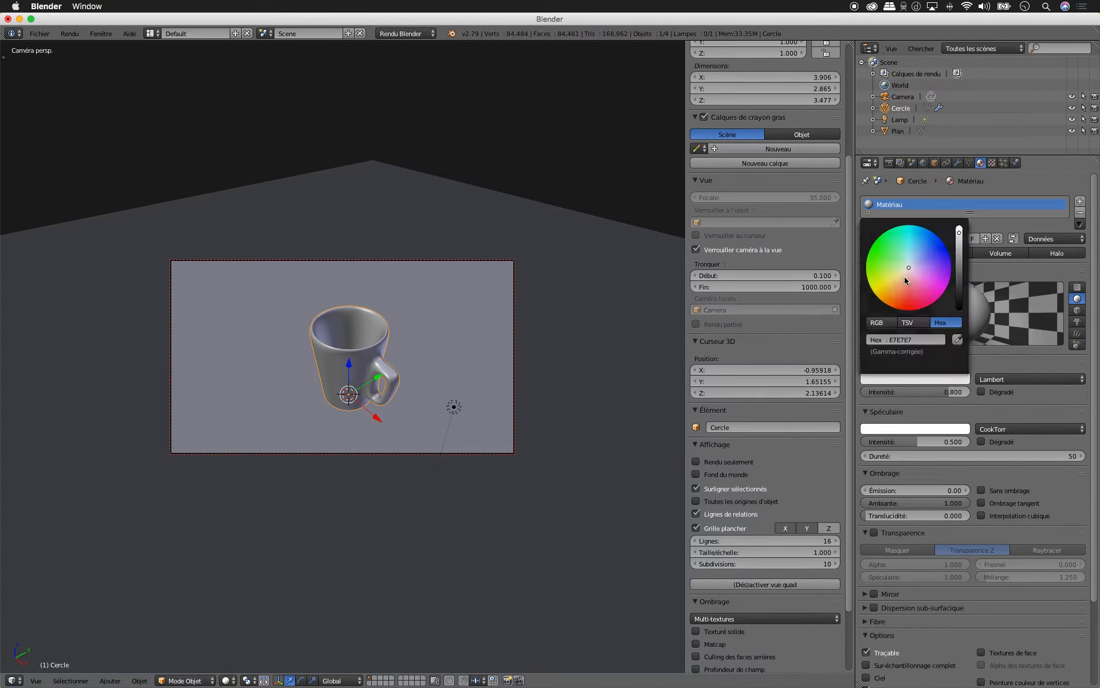
click(888, 249)
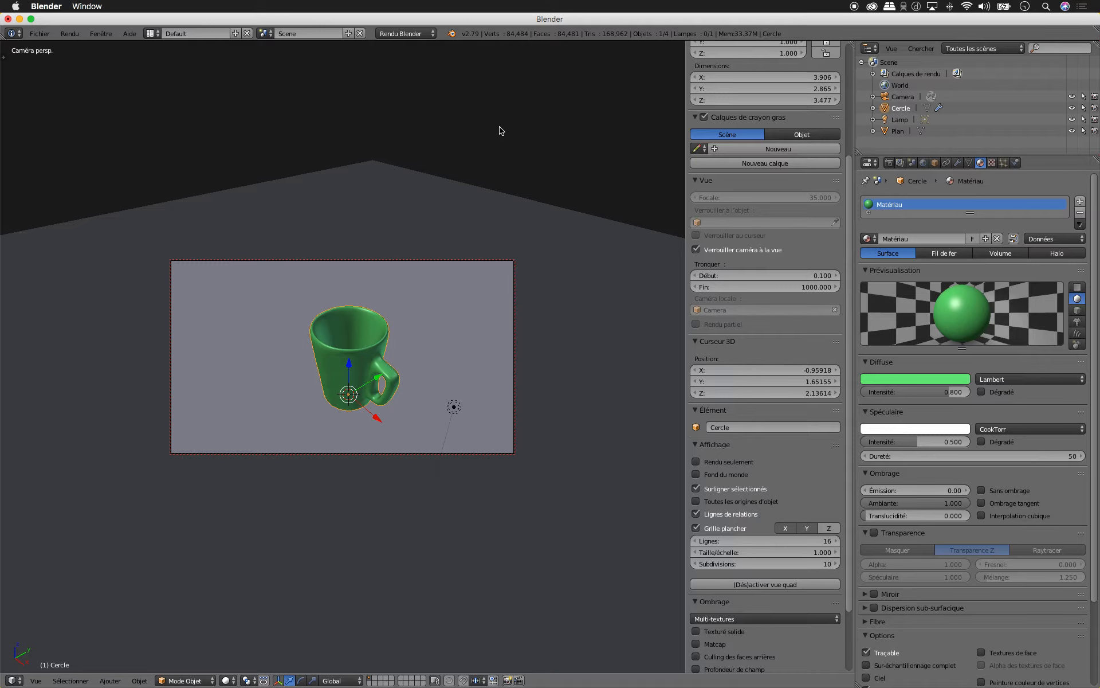
key(ctrl+z)
key(ctrl+z)
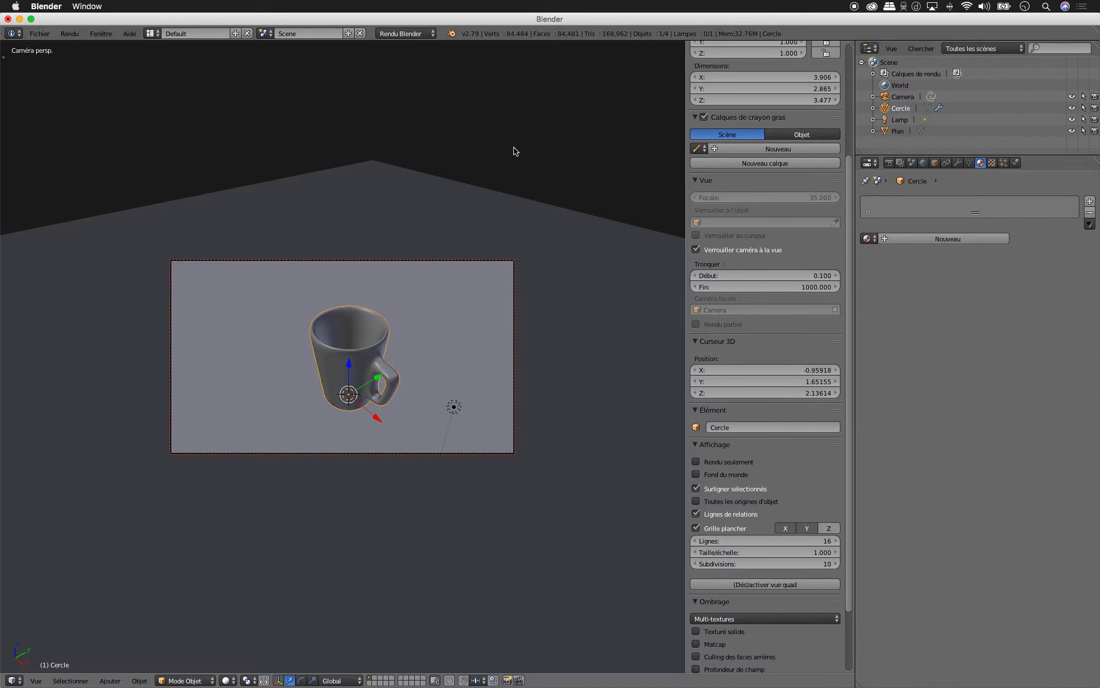
Step: Switch the render engine to Cycles and add a new material to the mug
click(415, 34)
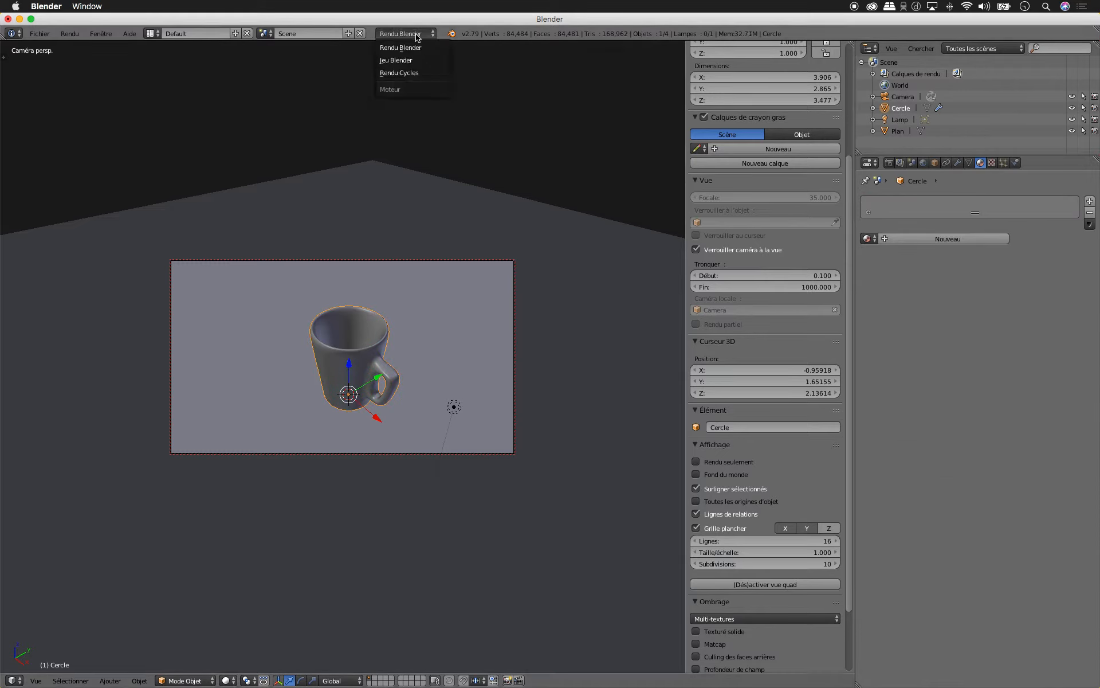
click(410, 73)
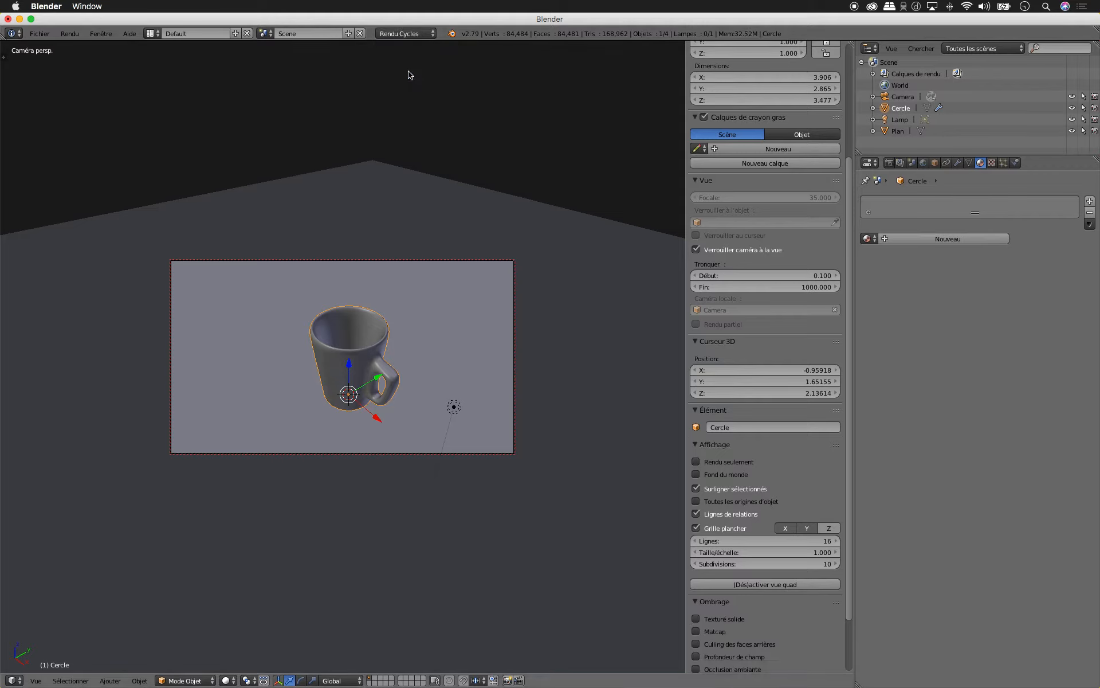
click(944, 238)
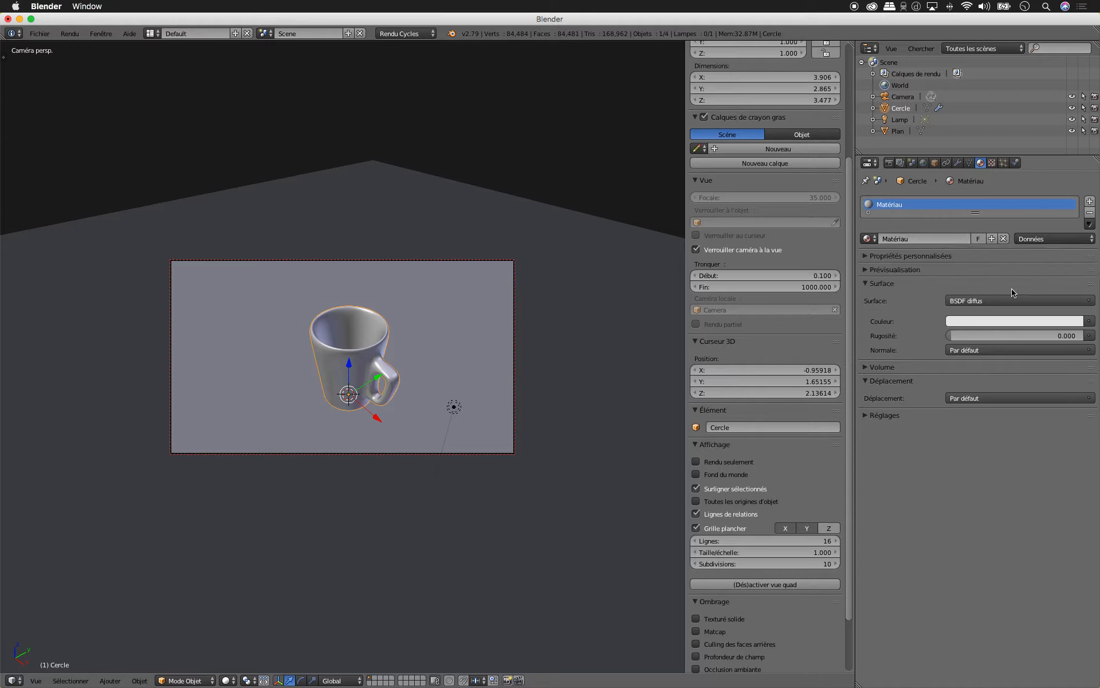
Step: Change the mug material's surface shader to BSDF guidé and give it a green base colour
click(985, 301)
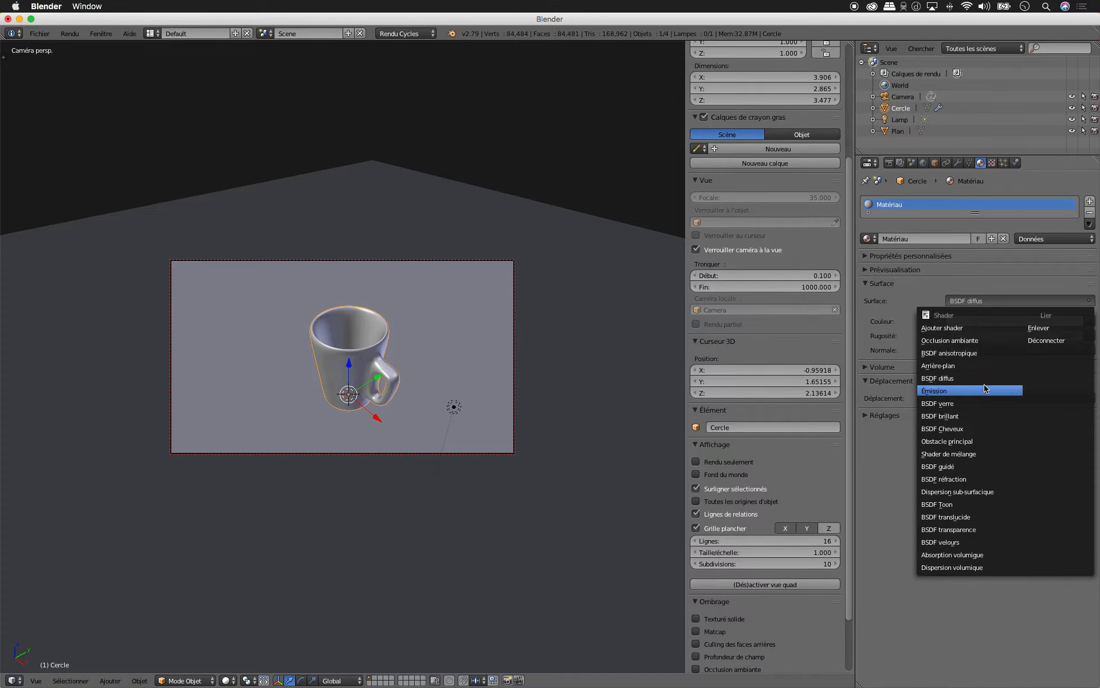
click(959, 467)
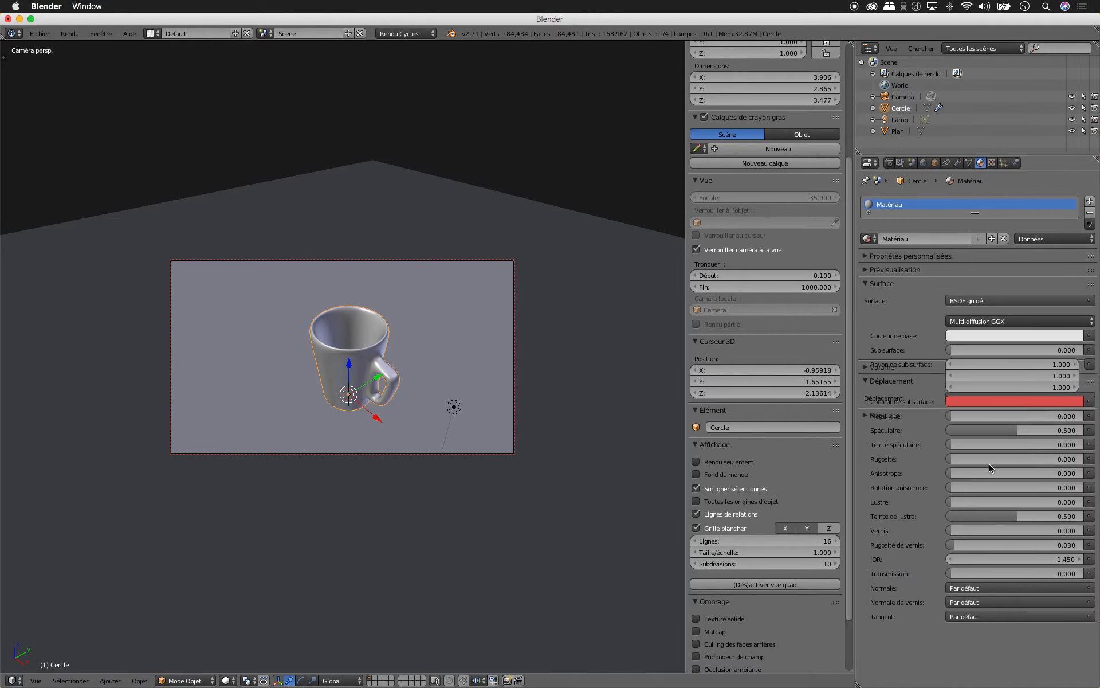
click(988, 337)
click(991, 197)
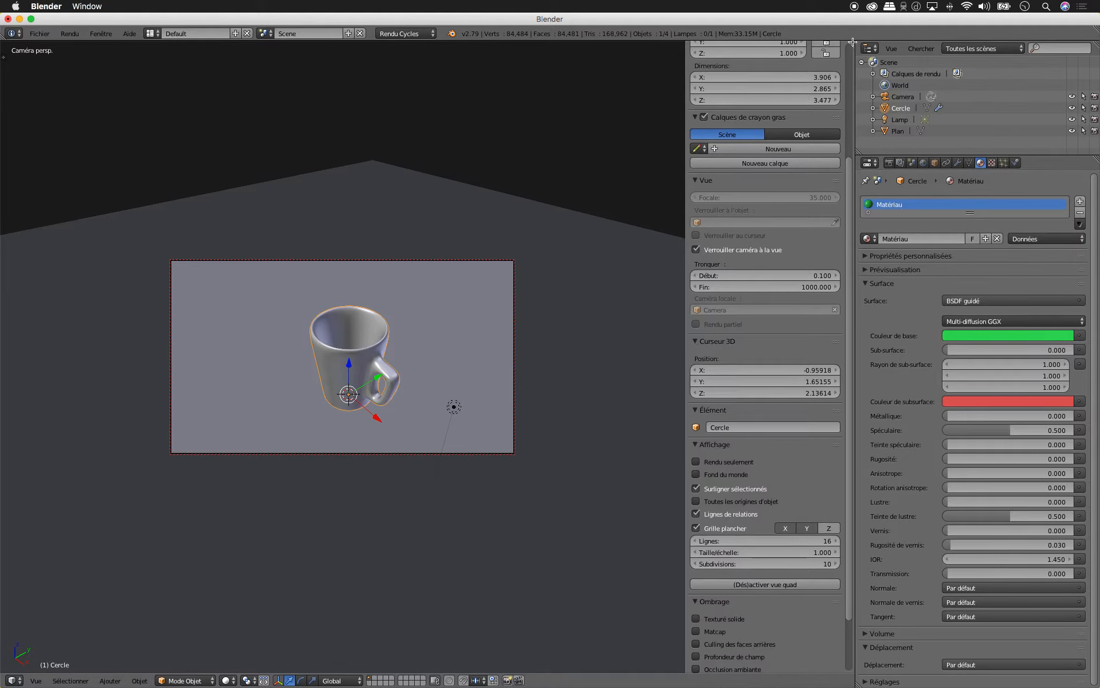
Step: Split the 3D view into one large and two small viewports, and give one small viewport rendered shading with its sidebar hidden
drag(853, 42, 825, 275)
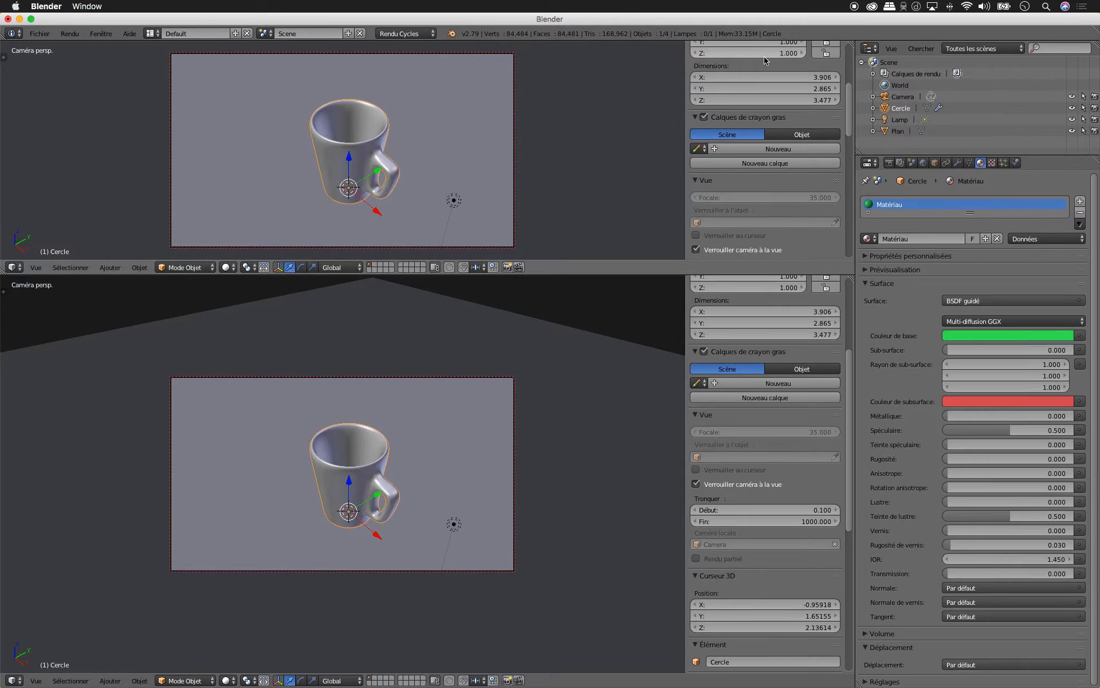
drag(854, 42, 384, 59)
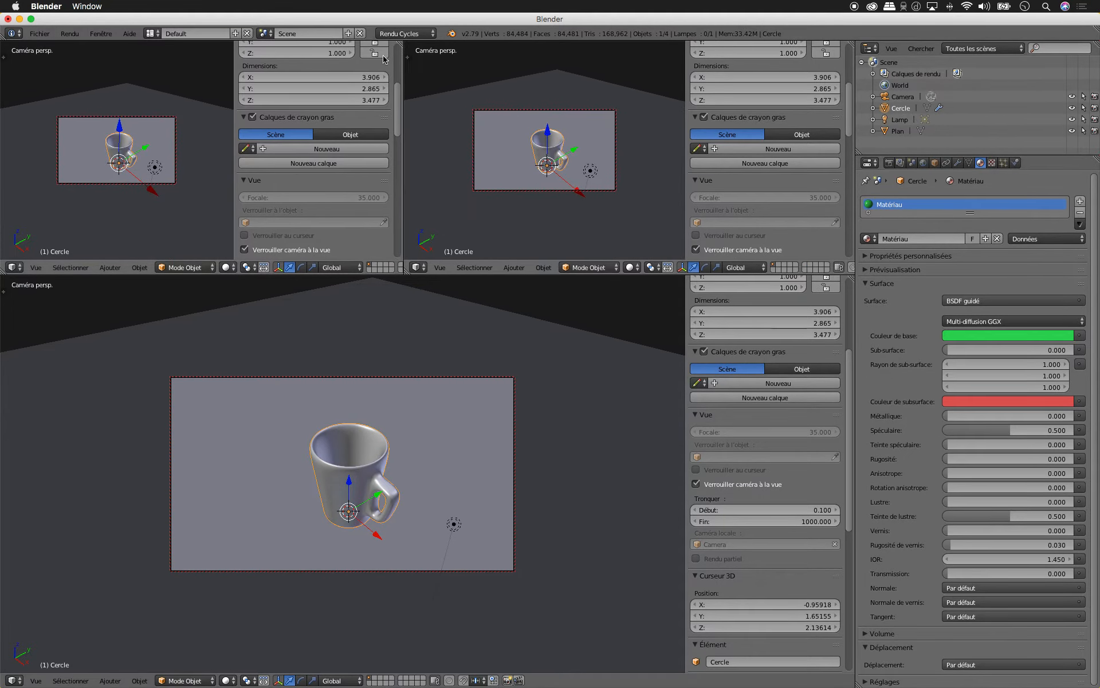
click(14, 267)
click(33, 281)
click(228, 267)
click(246, 191)
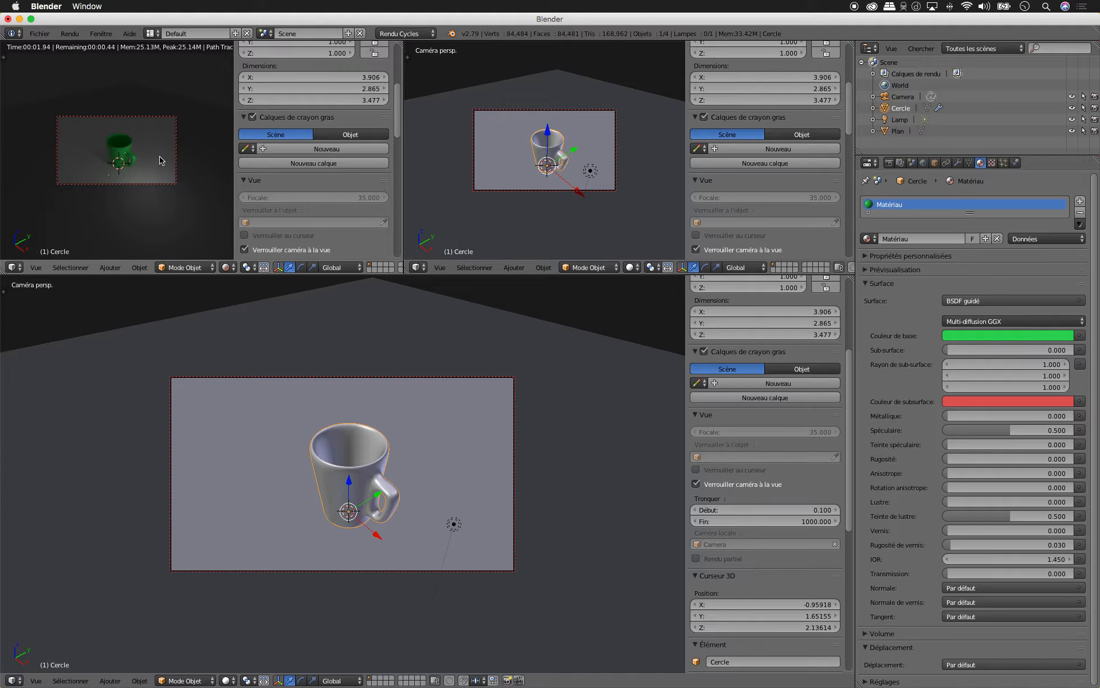
key(n)
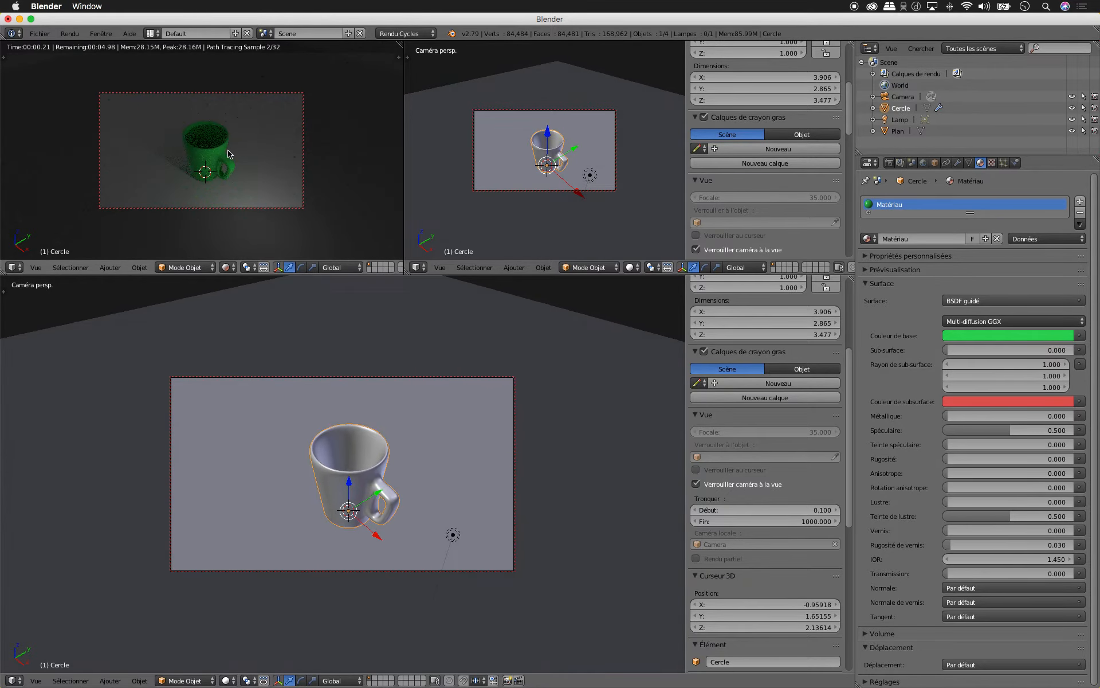
Step: Turn off the lock between camera and view in the large viewport
scroll(238, 158, down, 3)
scroll(239, 158, up, 3)
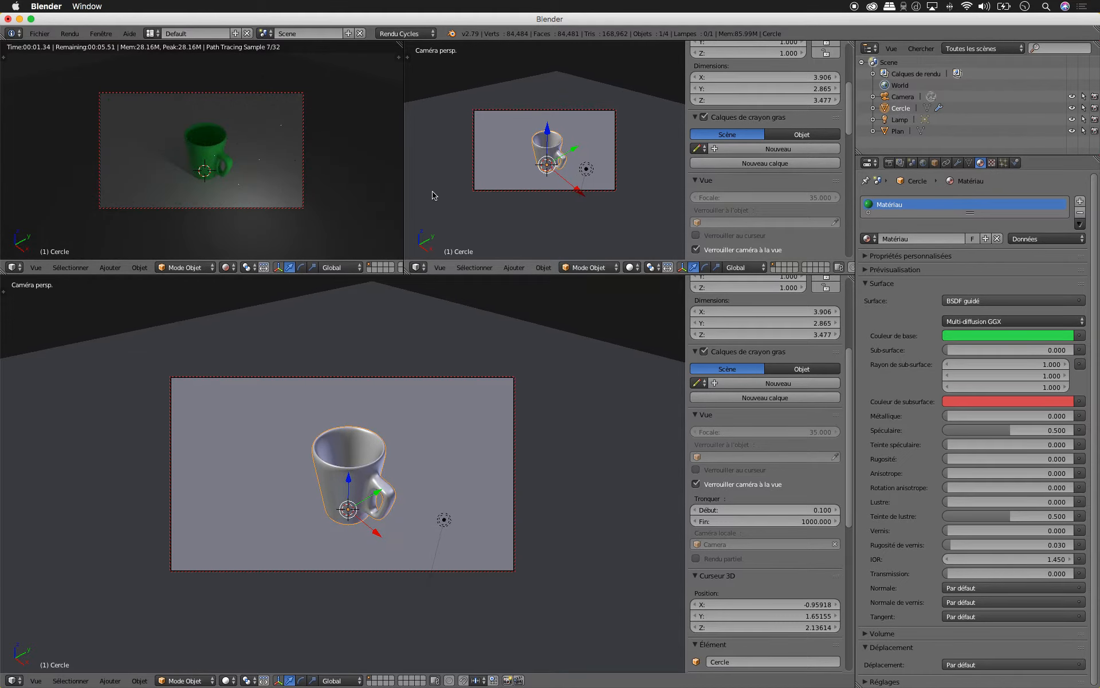
click(696, 483)
click(696, 485)
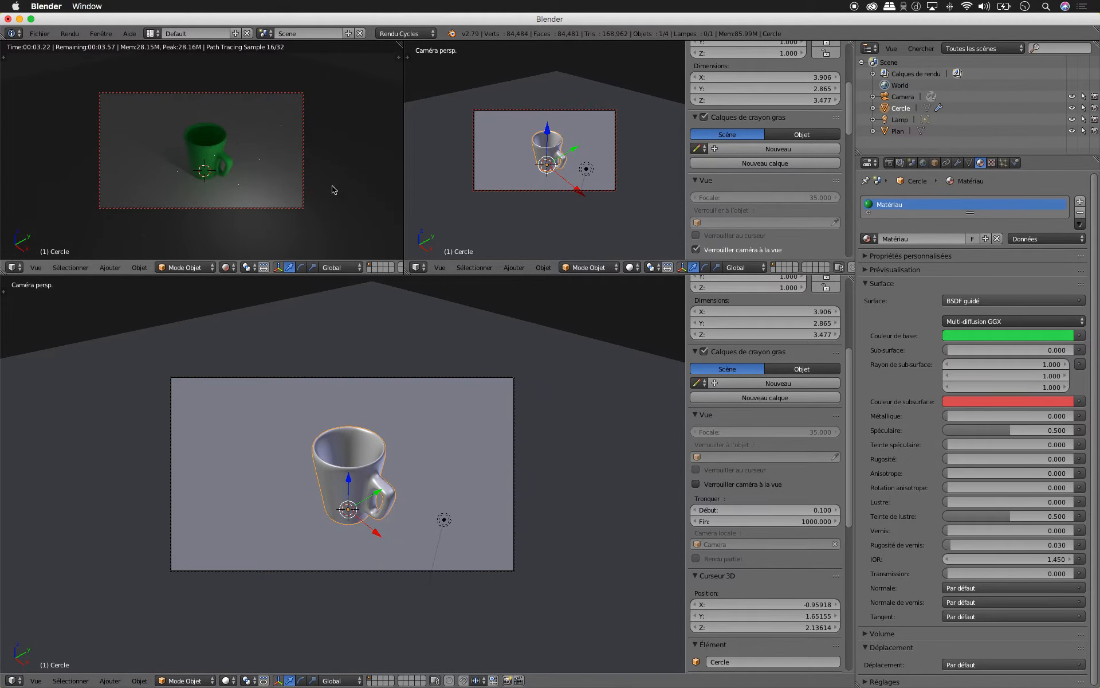
scroll(275, 172, down, 2)
scroll(275, 172, up, 2)
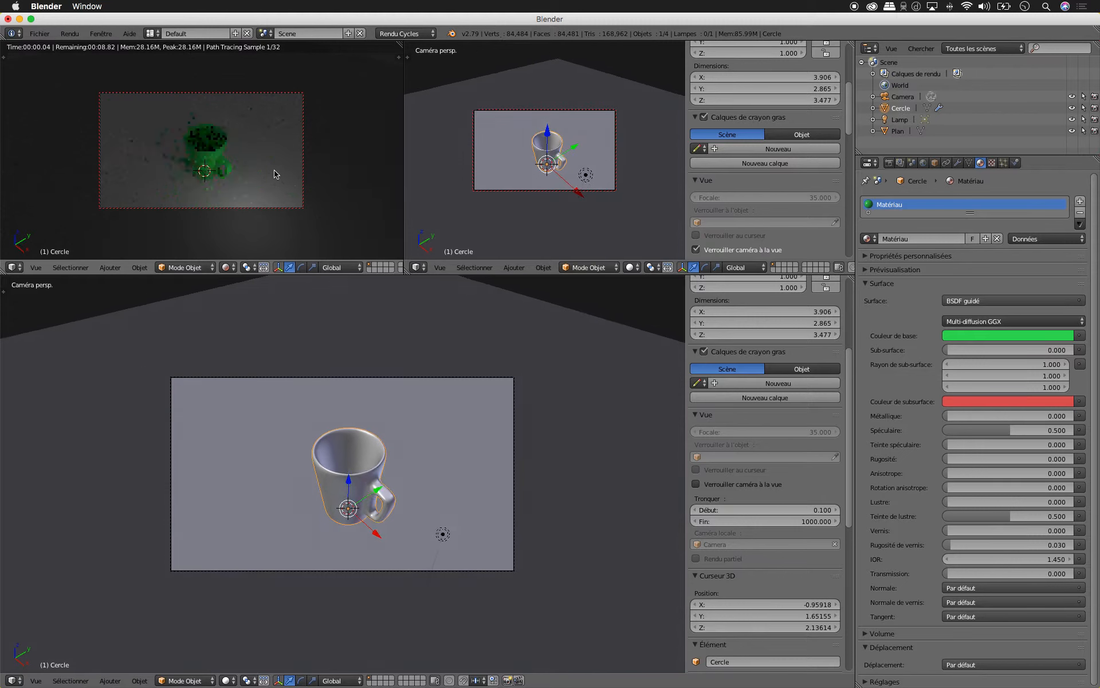
Step: Turn off the camera-to-view lock in the rendered viewport, hide its sidebar again and keep it in camera view
right_click(305, 172)
key(n)
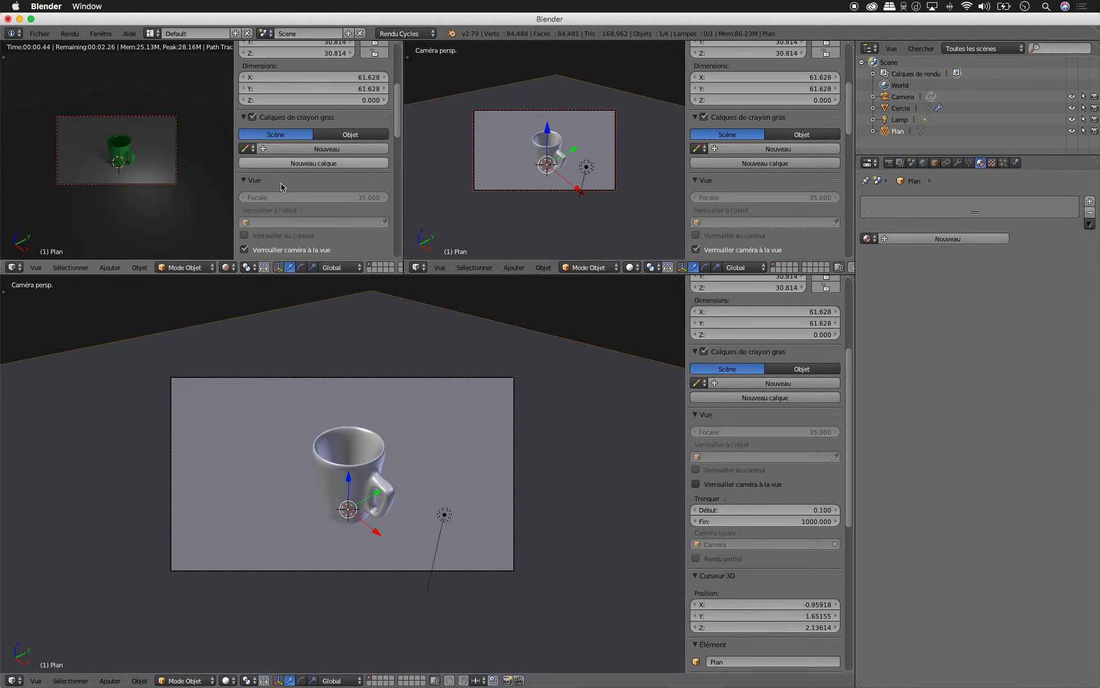
click(245, 250)
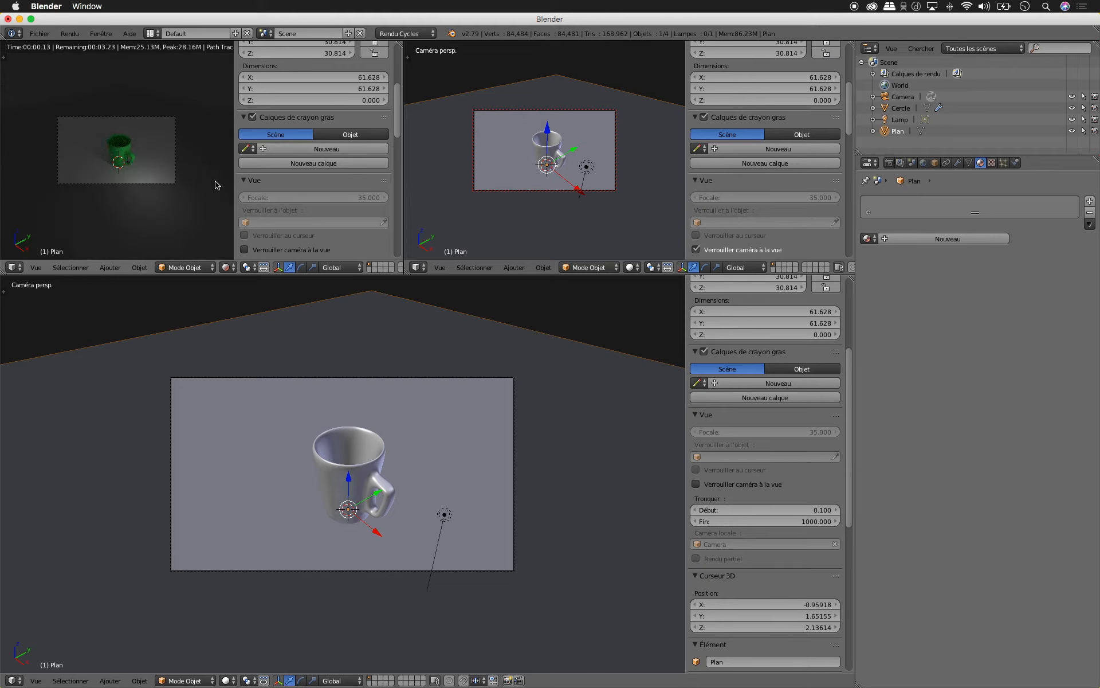
key(n)
key(KP_0)
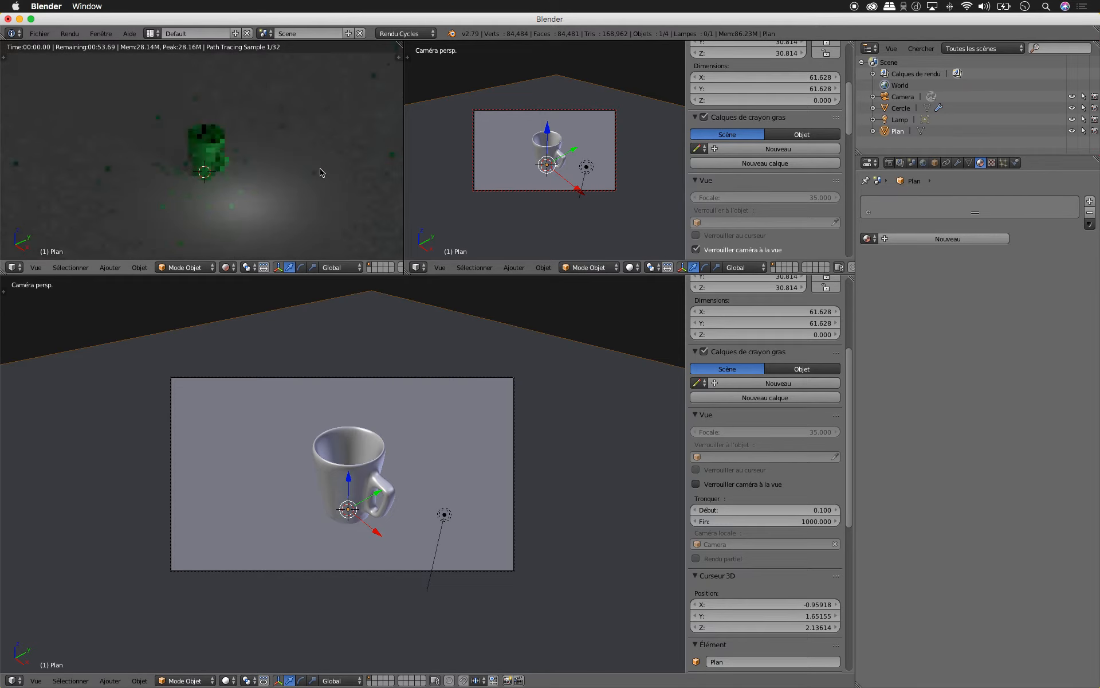
key(KP_0)
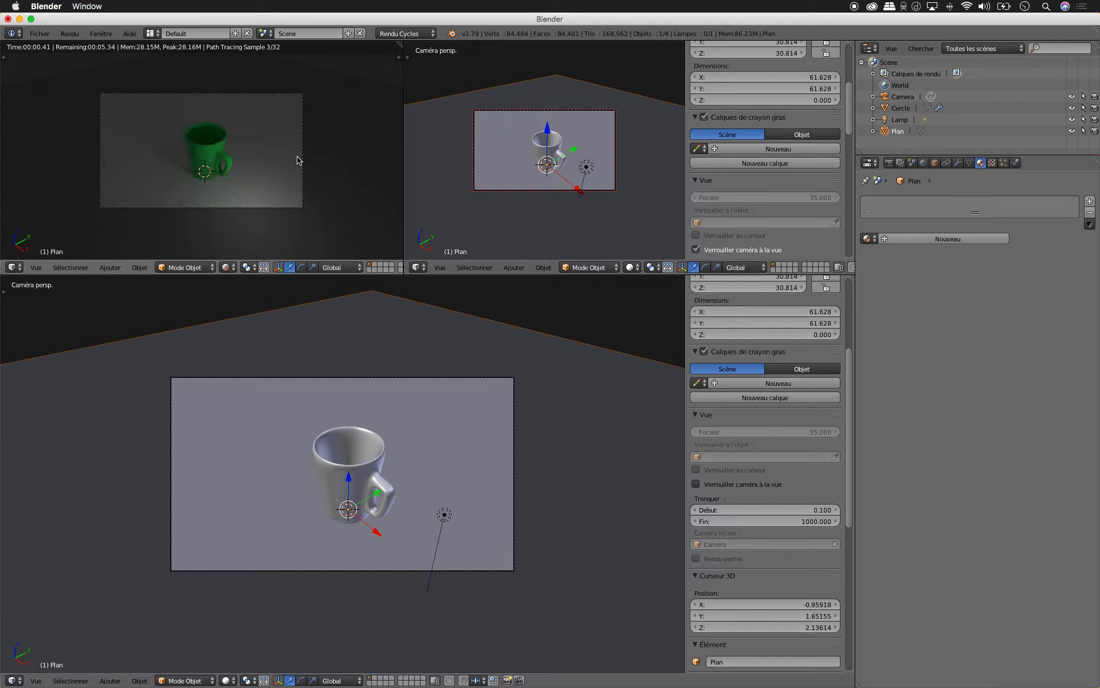
scroll(298, 160, up, 3)
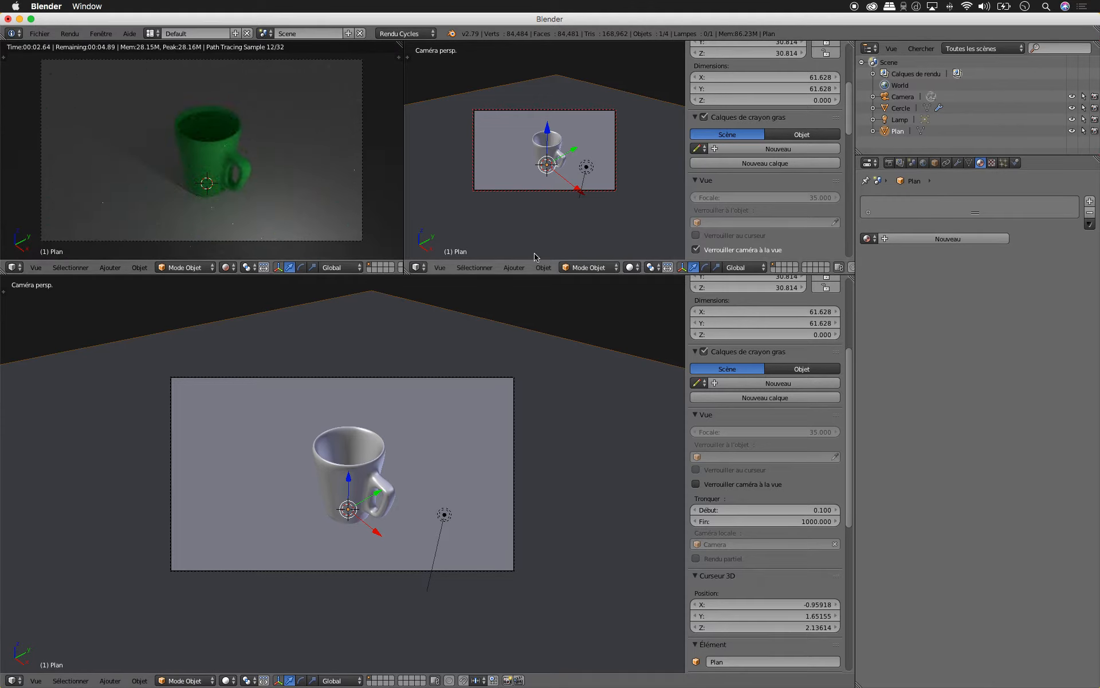
Step: Widen the second small viewport, turn it into a node editor and display the mug's material nodes in it
drag(404, 201, 292, 199)
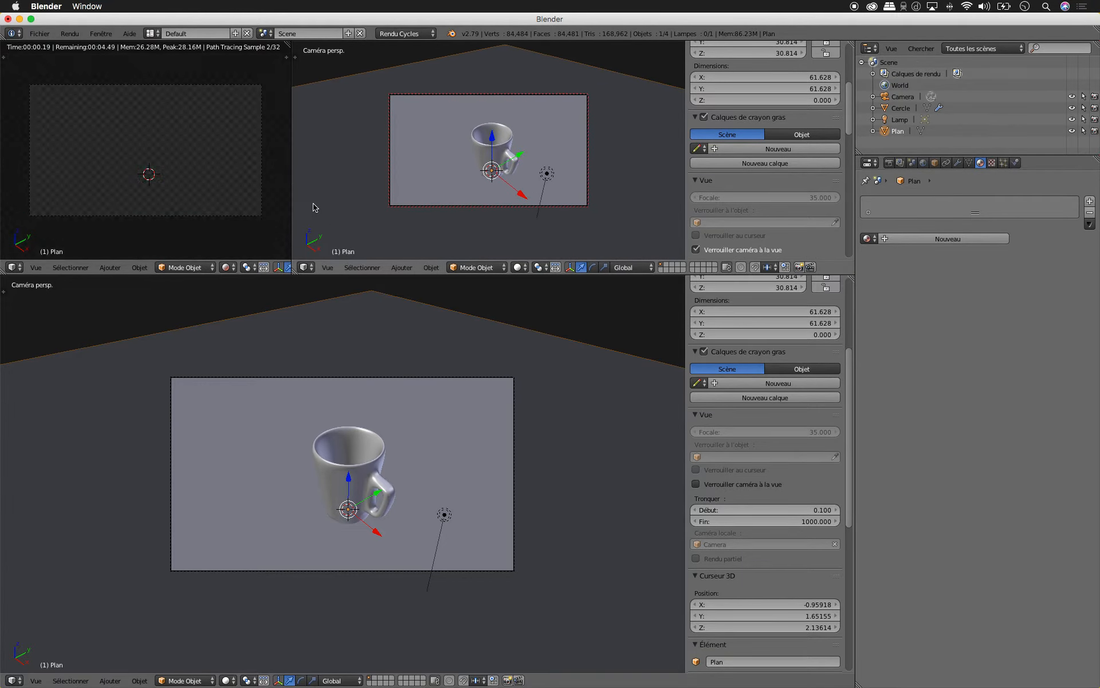
click(308, 268)
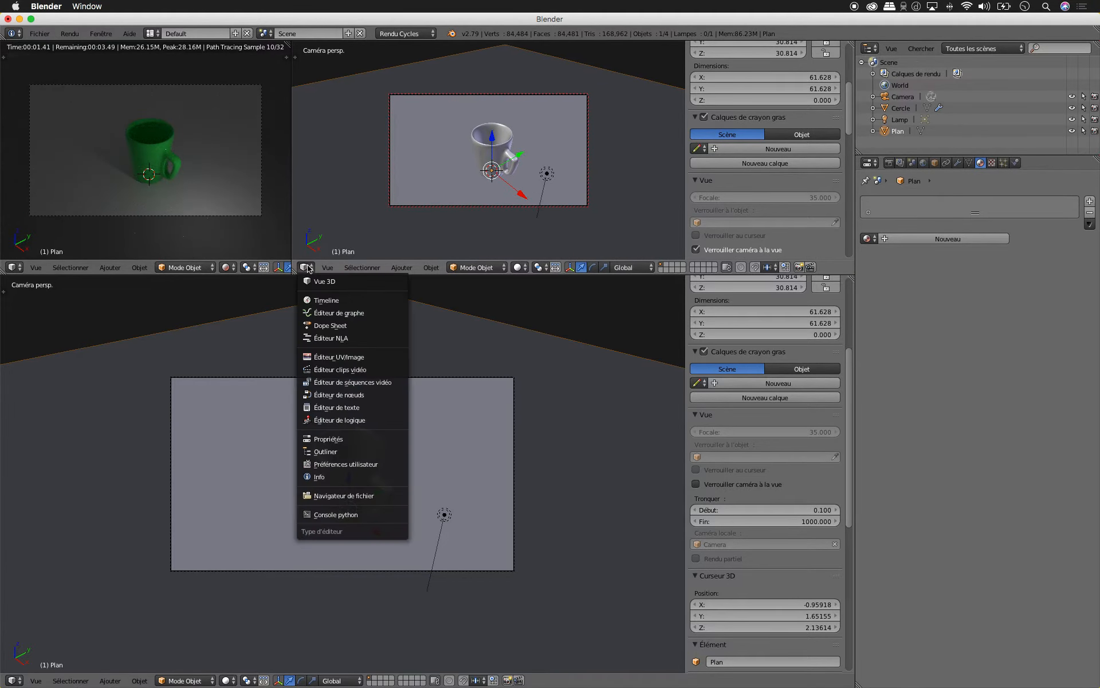
click(339, 395)
right_click(367, 469)
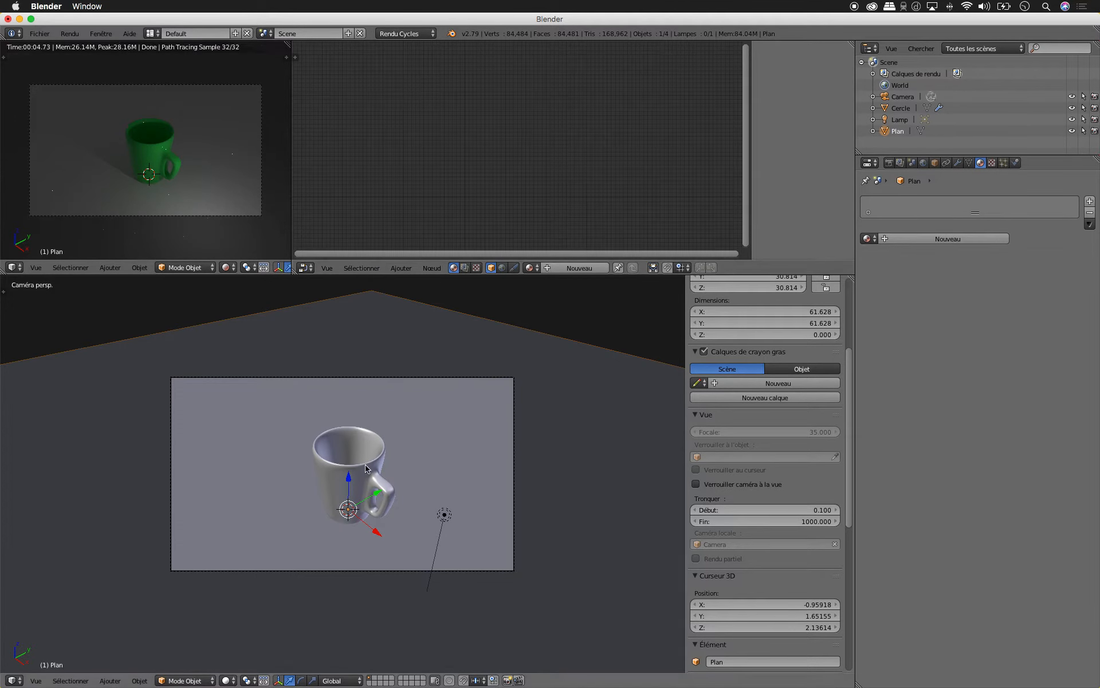
drag(492, 138, 407, 96)
scroll(408, 95, up, 2)
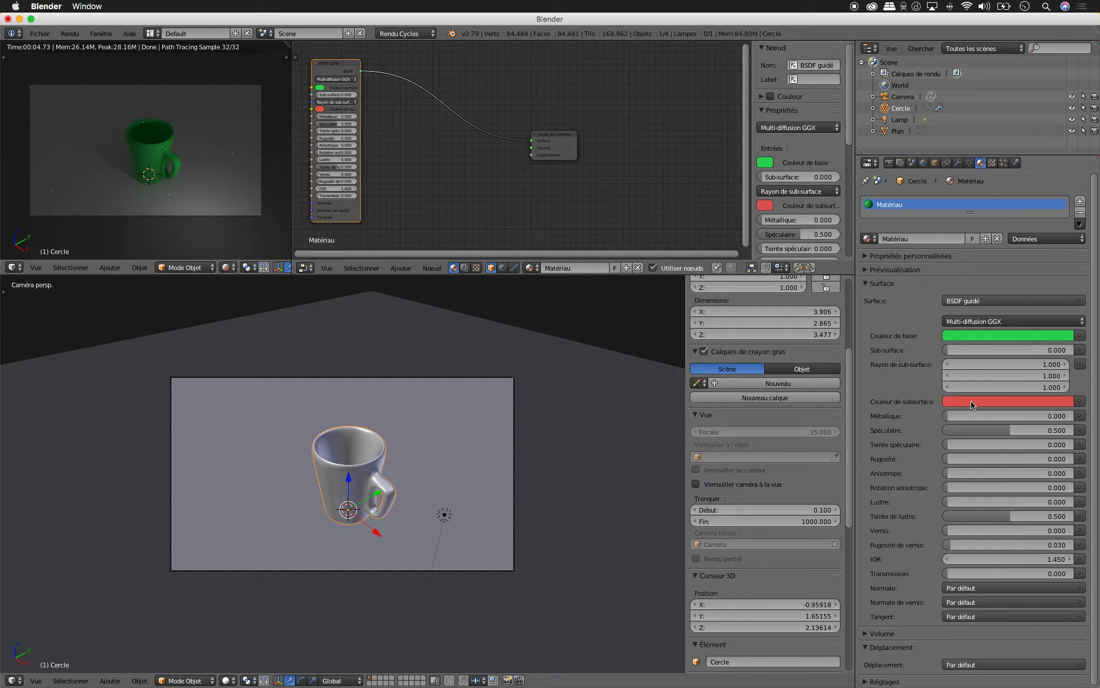
Step: Change the mug material's subsurface colour from the colour wheel to a light green
click(967, 403)
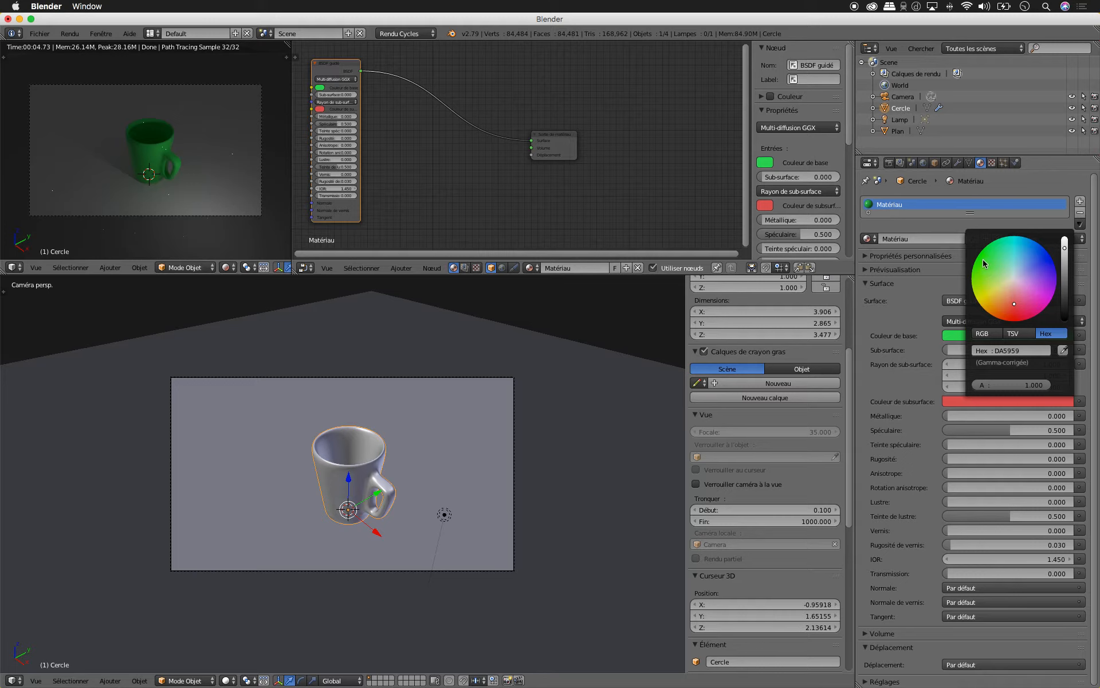
click(1001, 267)
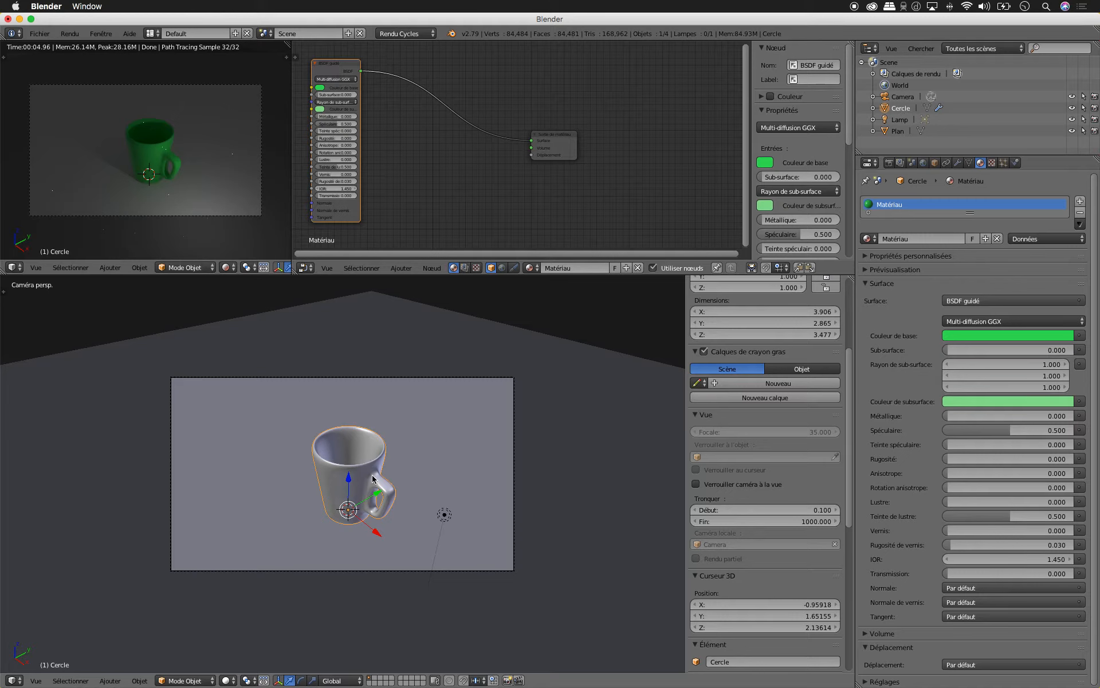
Step: Paste a copy of the mug, place it front-left of the original, and rotate it in top view so its handle points backwards
key(ctrl+v)
drag(375, 496, 283, 538)
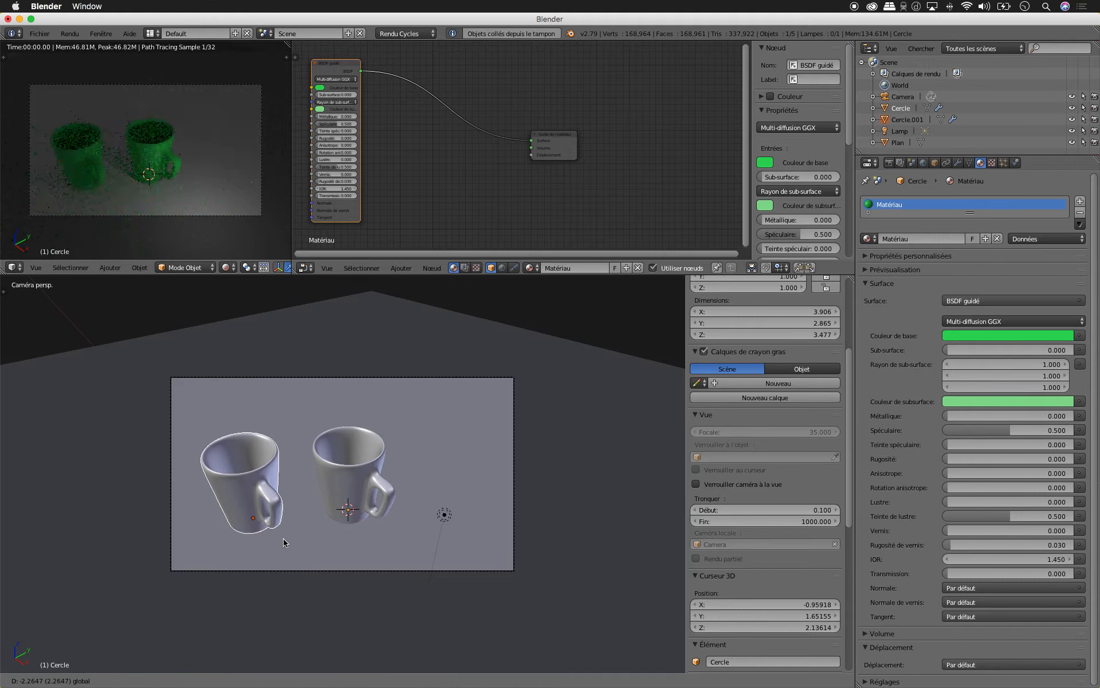
click(367, 389)
key(KP_0)
key(KP_7)
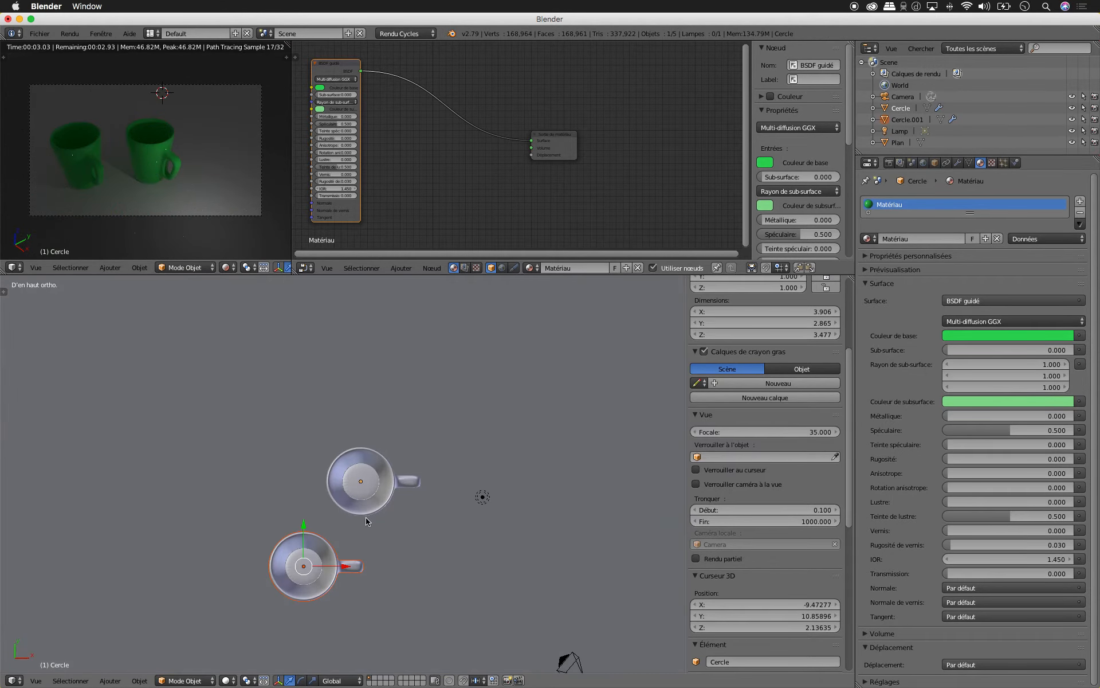
key(r)
click(313, 452)
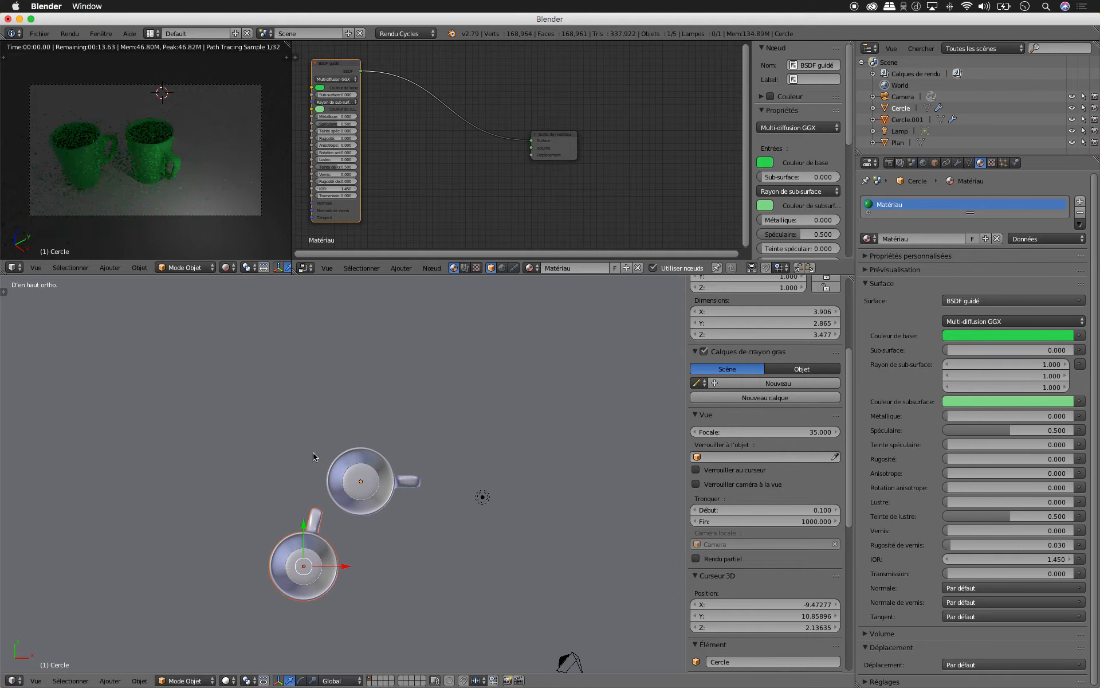
Step: Duplicate the rotated mug, place the copy behind and to the right of the original, and rotate it so its handle points forwards
key(ctrl+c)
key(ctrl+v)
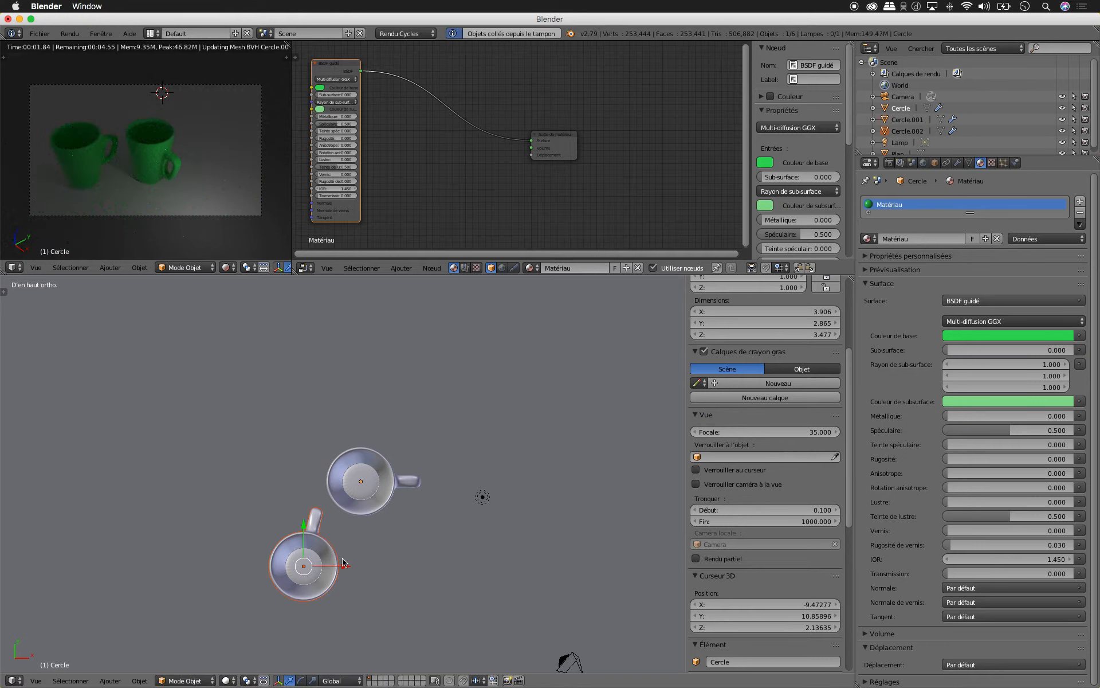
drag(305, 529, 466, 406)
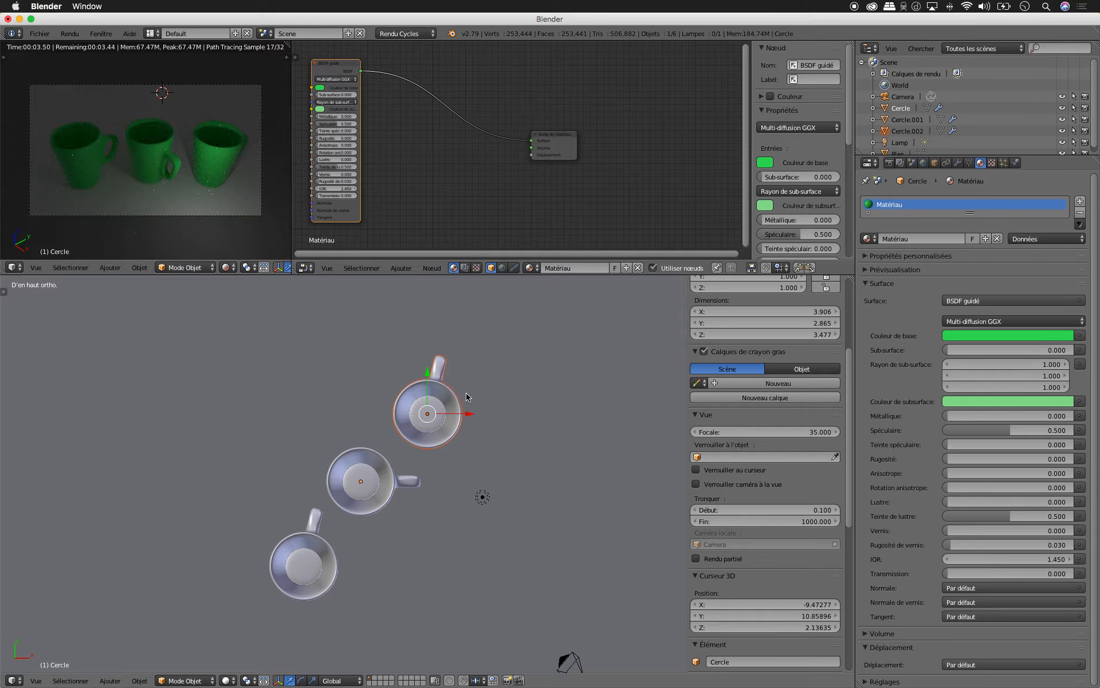
key(r)
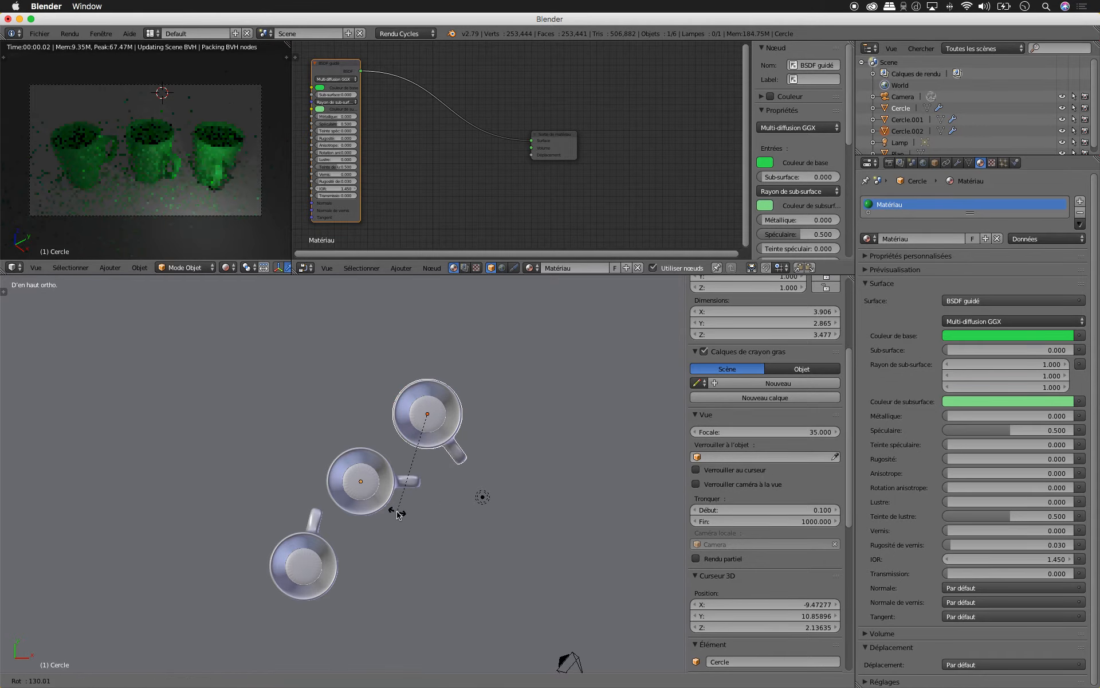
click(450, 437)
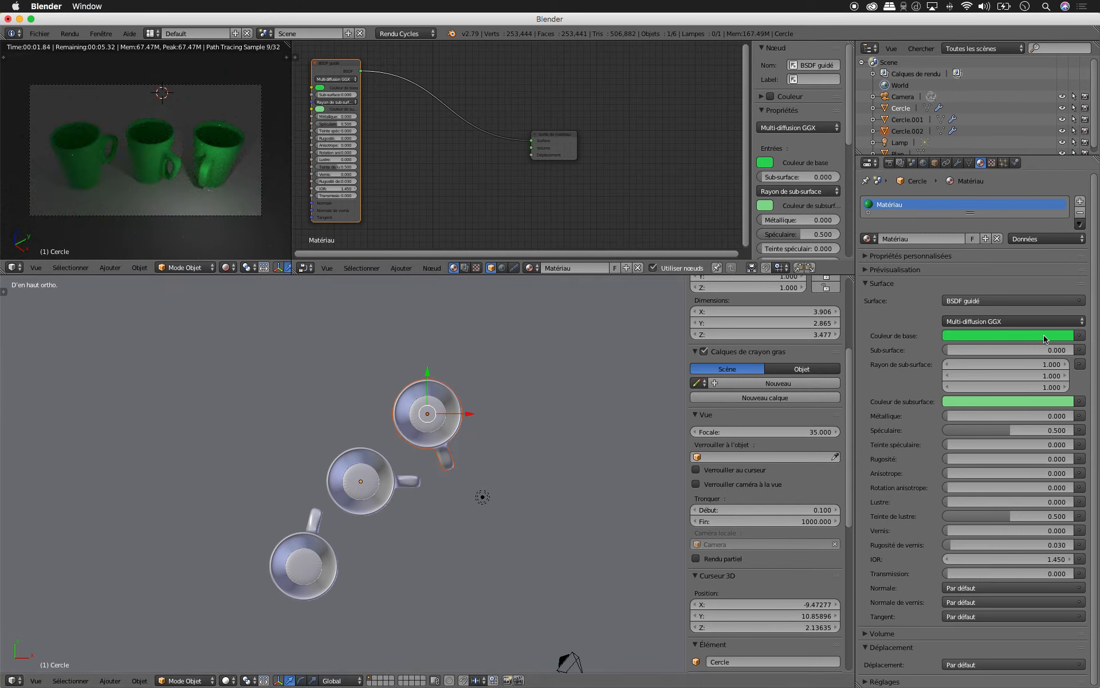
Step: Give the middle mug's material a blue base colour and a light blue subsurface colour
click(972, 338)
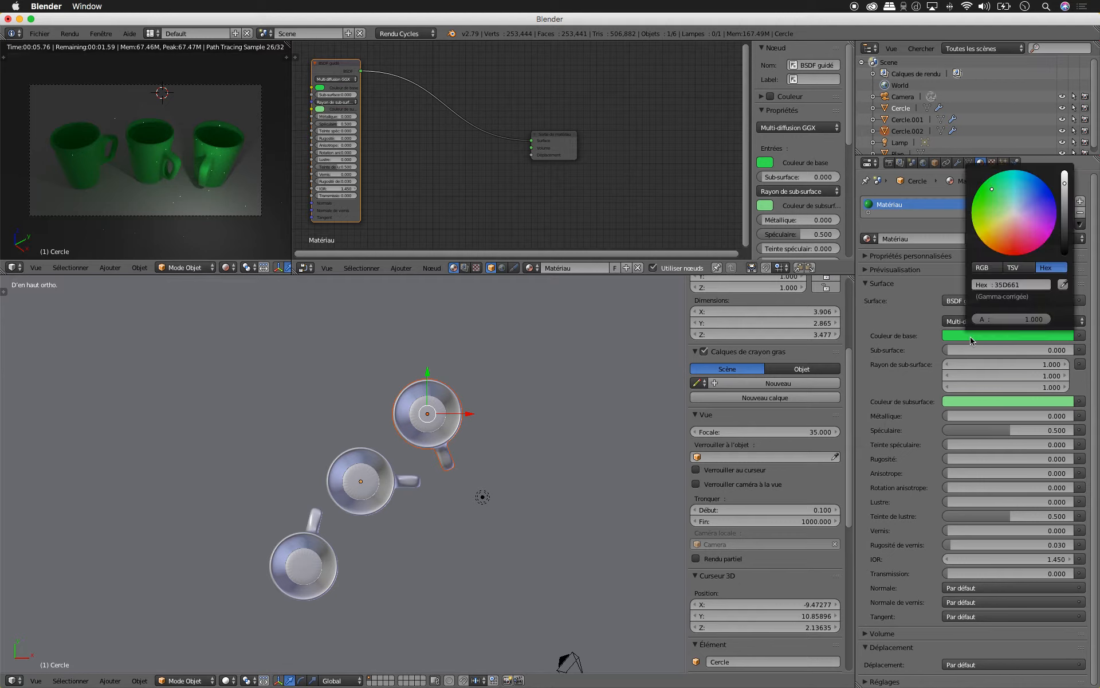
mouse_move(1026, 198)
mouse_down()
mouse_move(1041, 199)
mouse_move(1029, 203)
mouse_up()
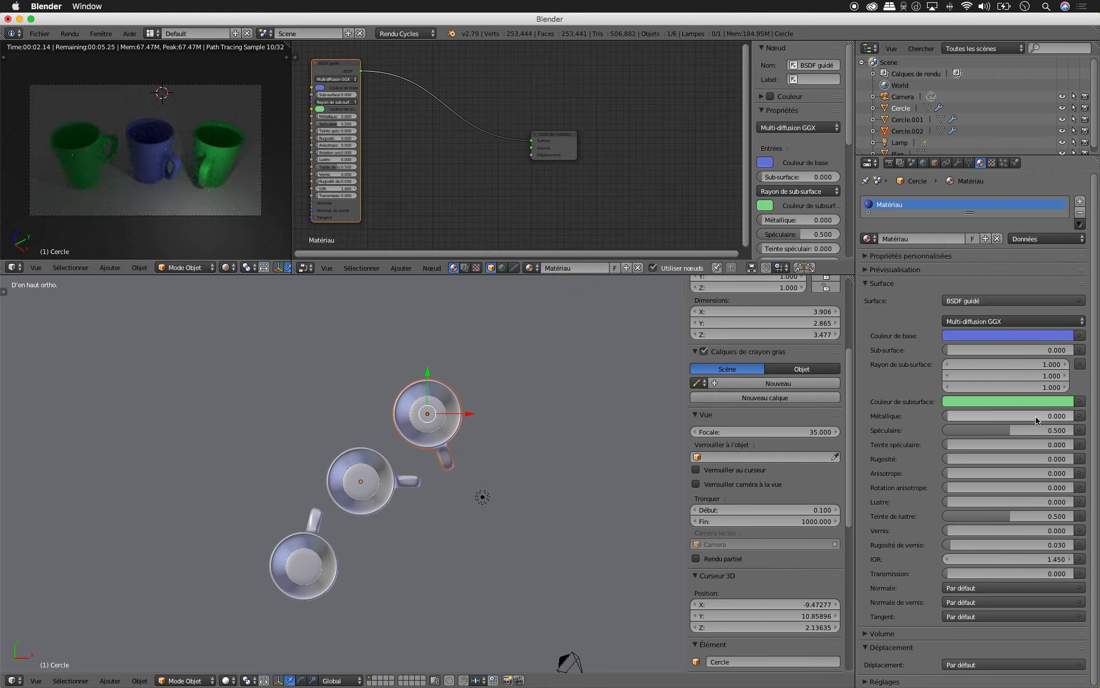
click(1036, 401)
click(1020, 273)
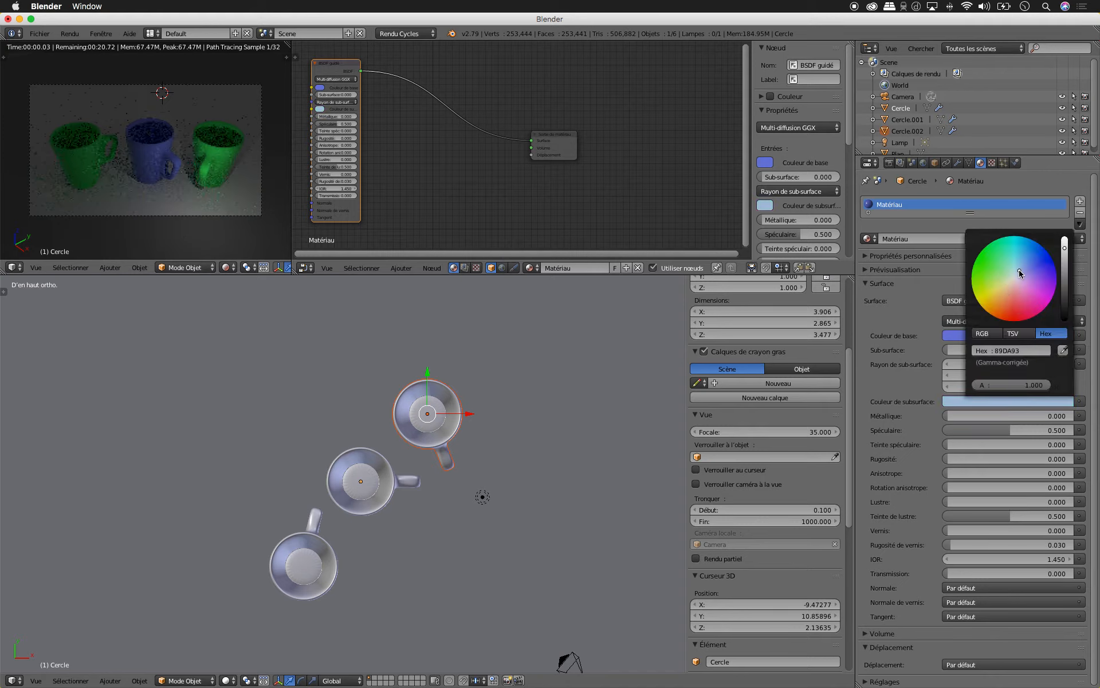
Step: Give the front-left mug's material an orange-red base colour and a light orange subsurface colour
right_click(325, 559)
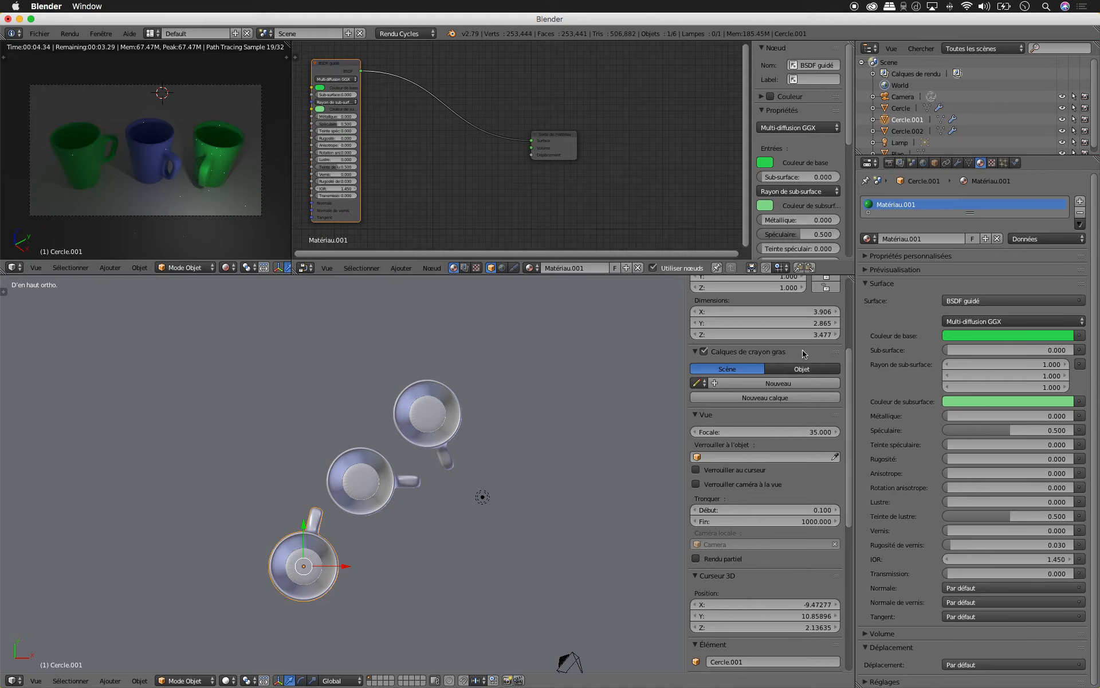
click(974, 337)
drag(1006, 228, 1009, 239)
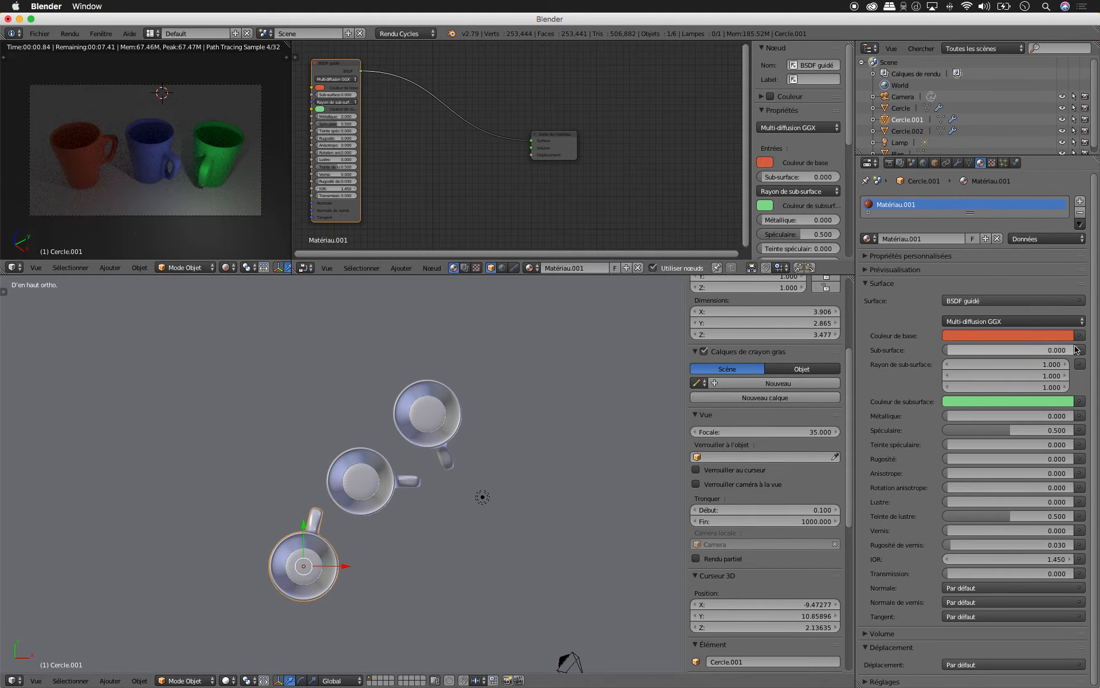
click(1046, 405)
click(1007, 294)
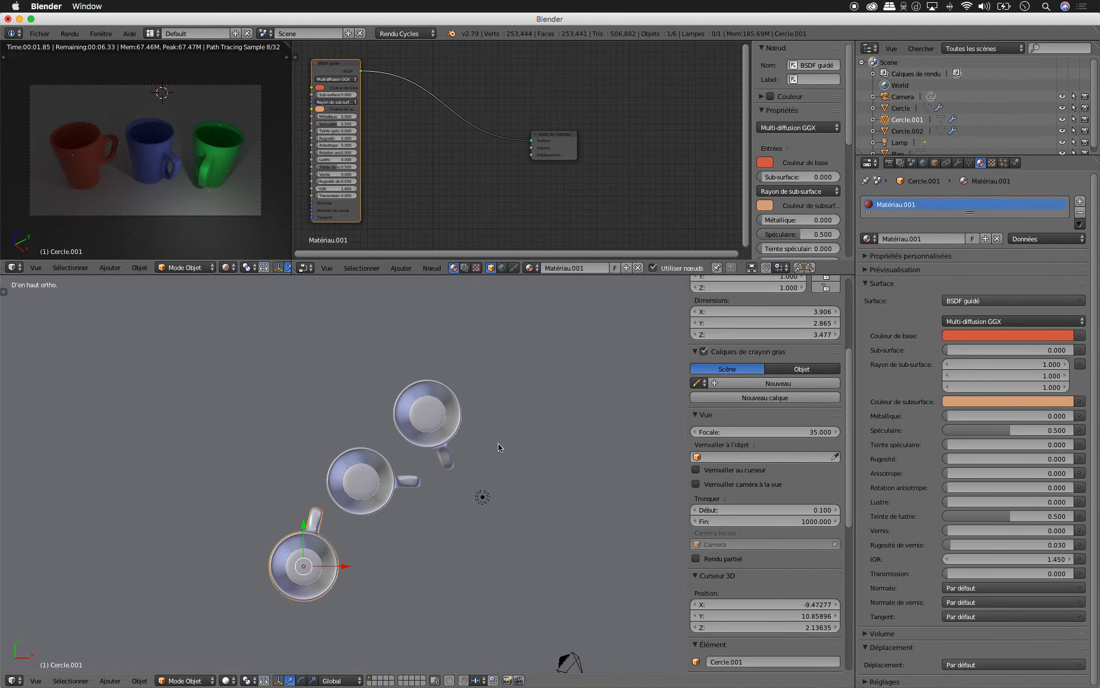
Step: Select the lamp, enable nodes for it with an Emission surface, and set its size to 5
right_click(484, 502)
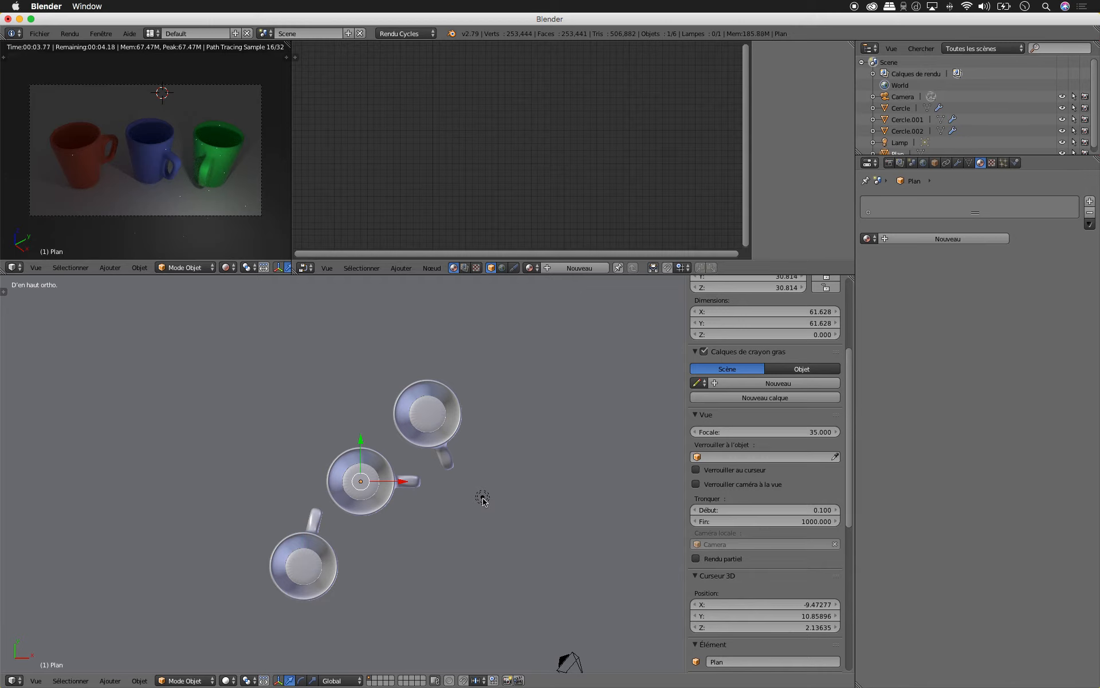
click(919, 144)
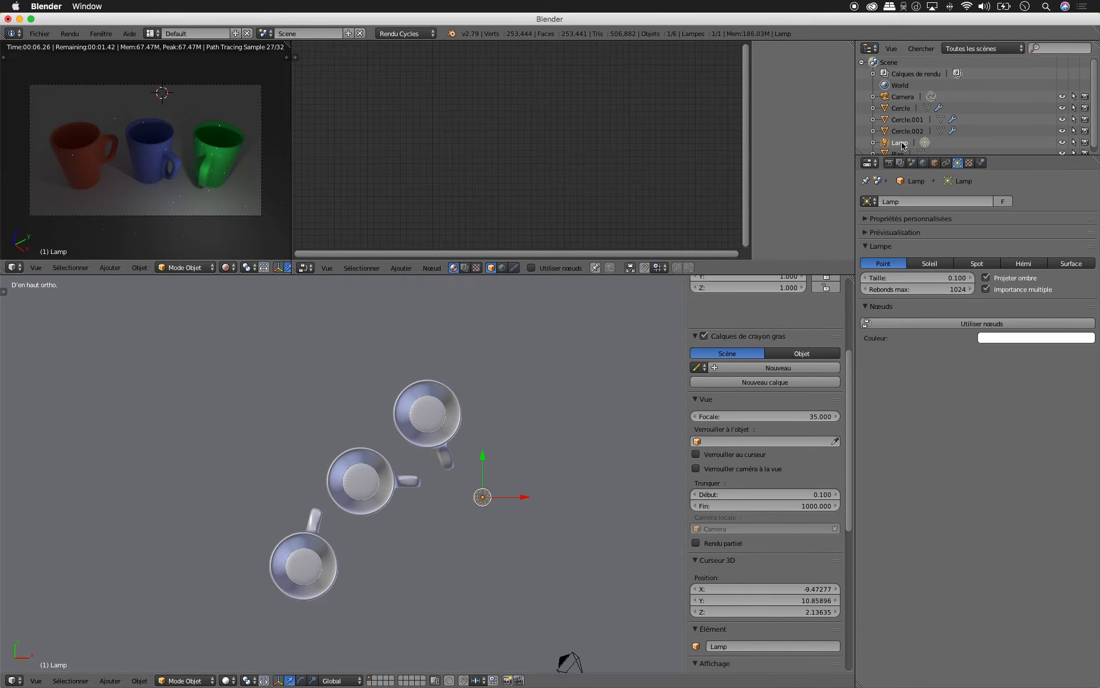
click(938, 324)
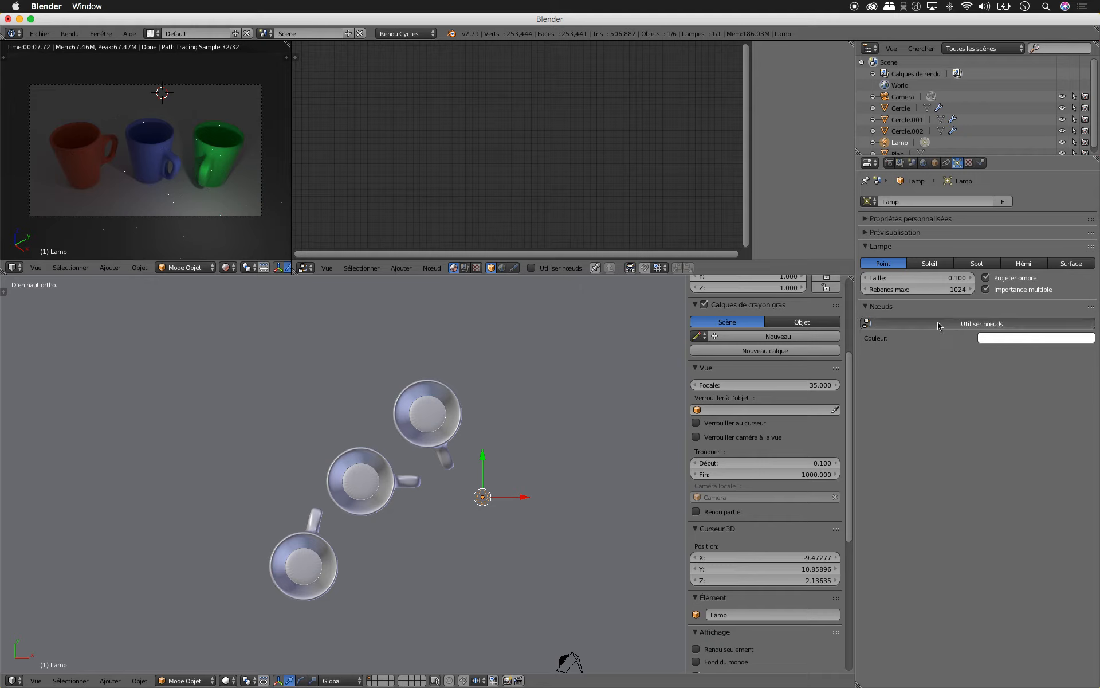
click(964, 325)
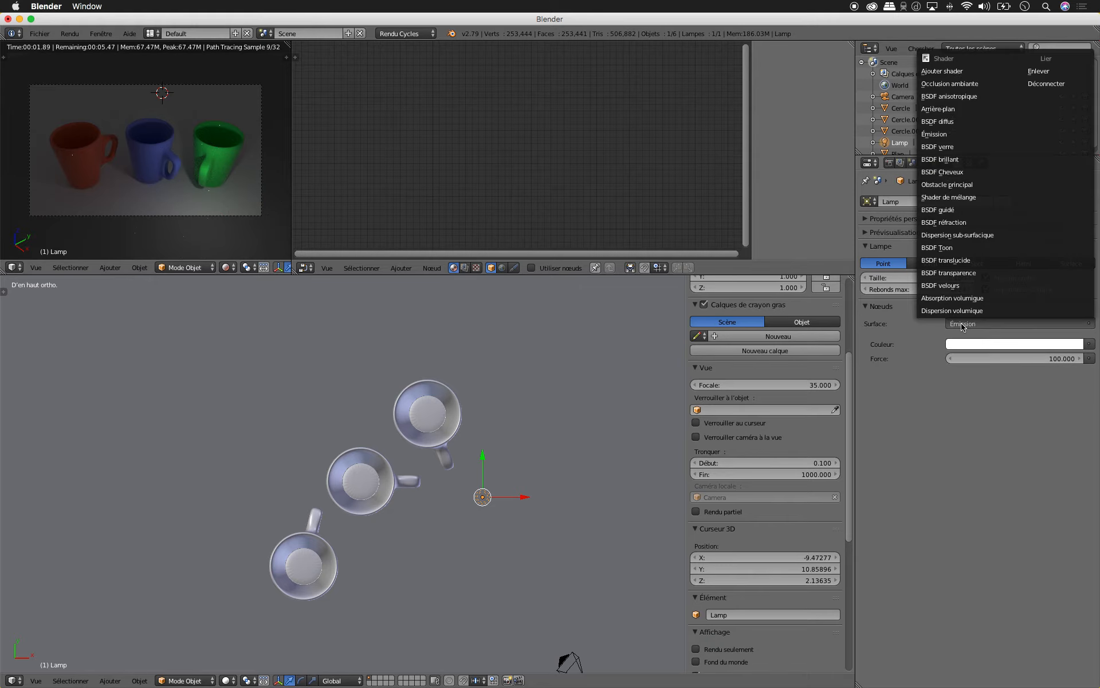
click(992, 359)
click(914, 277)
click(914, 278)
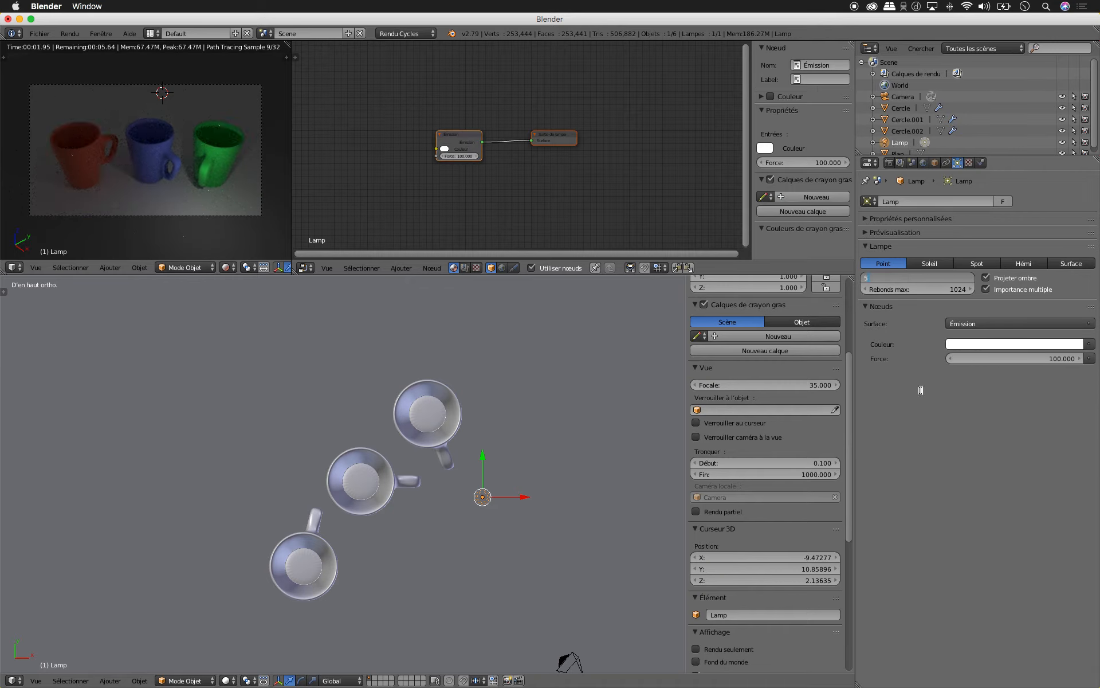
text(5)
key(Return)
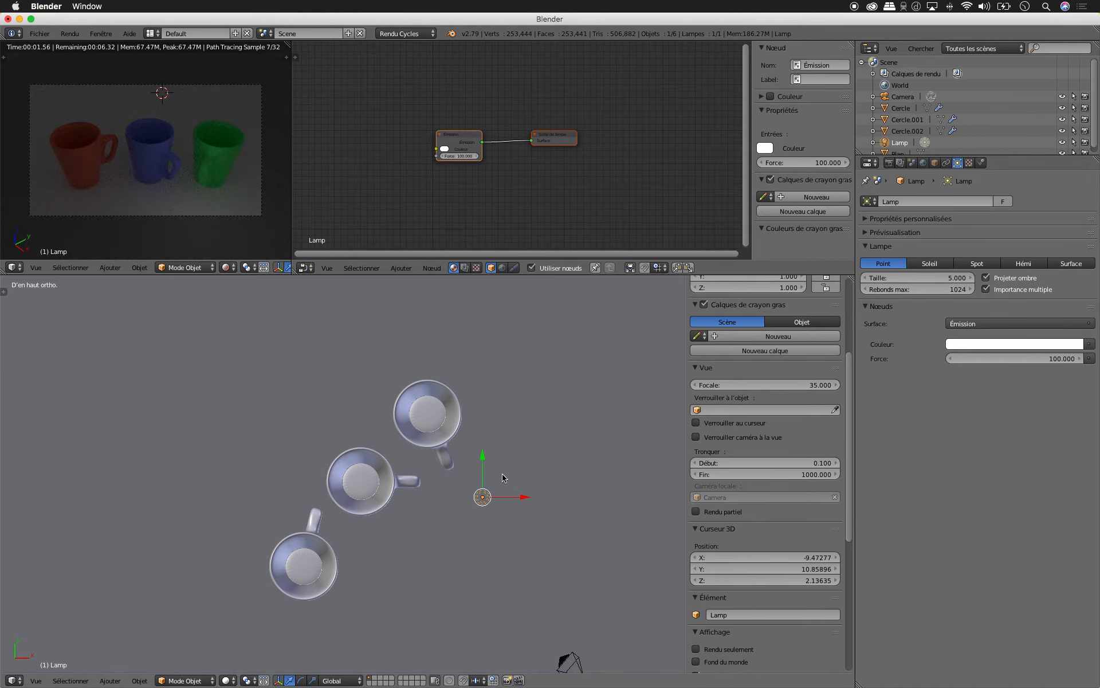
Step: Raise the lamp above the mugs in front view and move it about 3.25 units outwards along the X axis
key(KP_1)
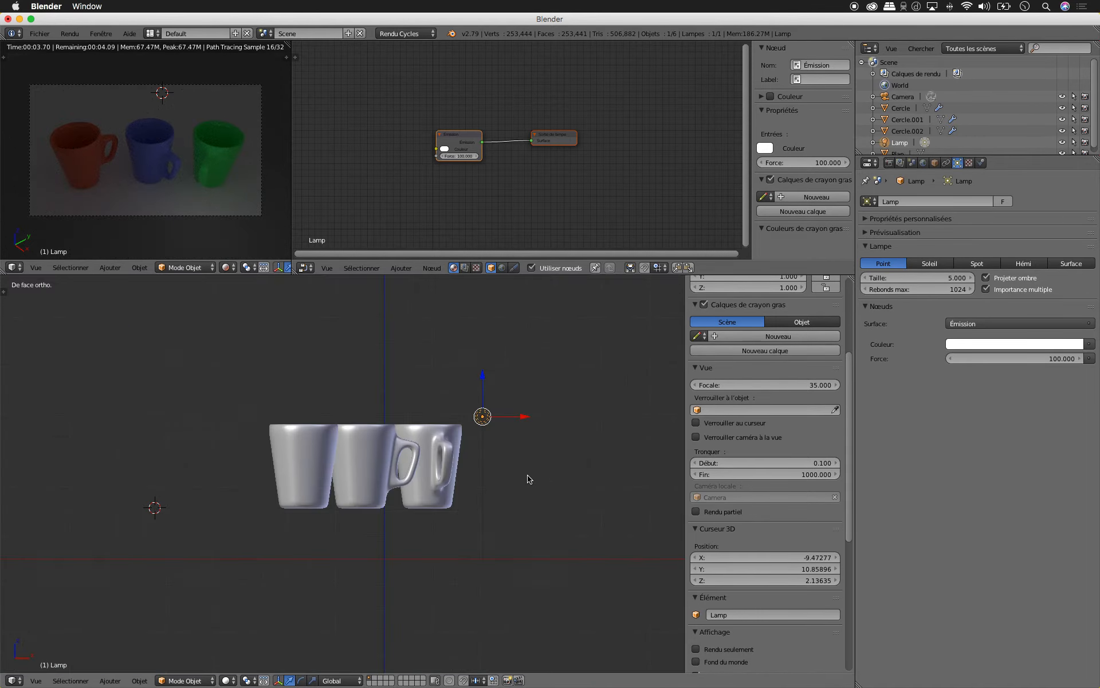
drag(483, 380, 521, 344)
key(g)
key(x)
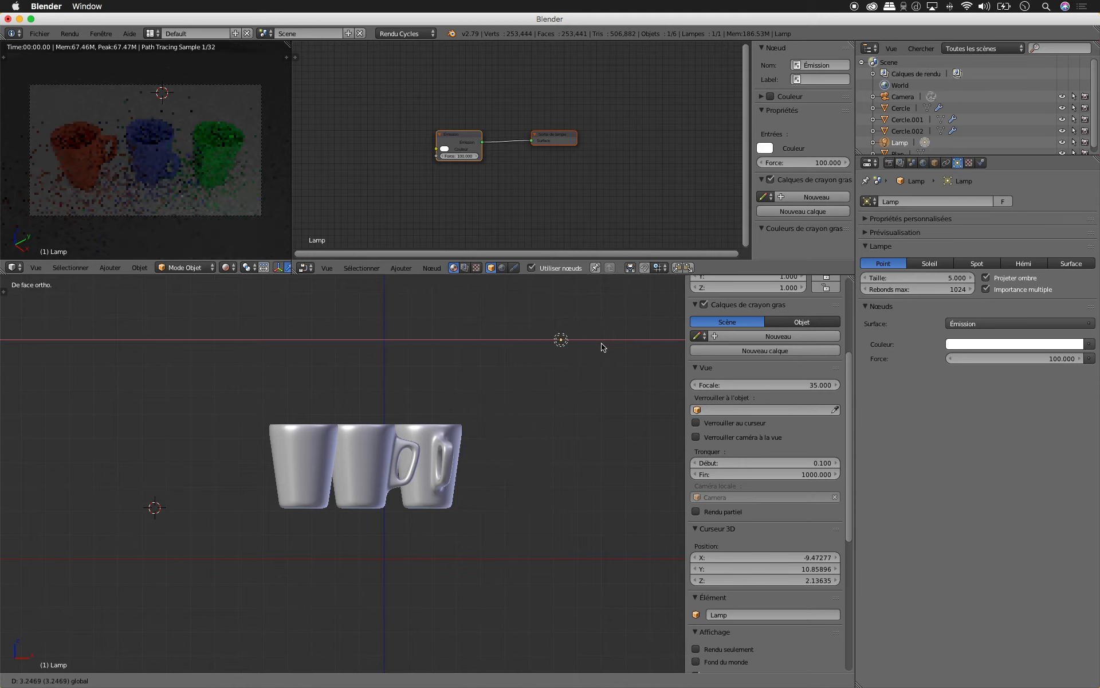
click(602, 347)
Step: Reposition the lamp along the Y axis so it sits roughly level with the middle mug
key(KP_3)
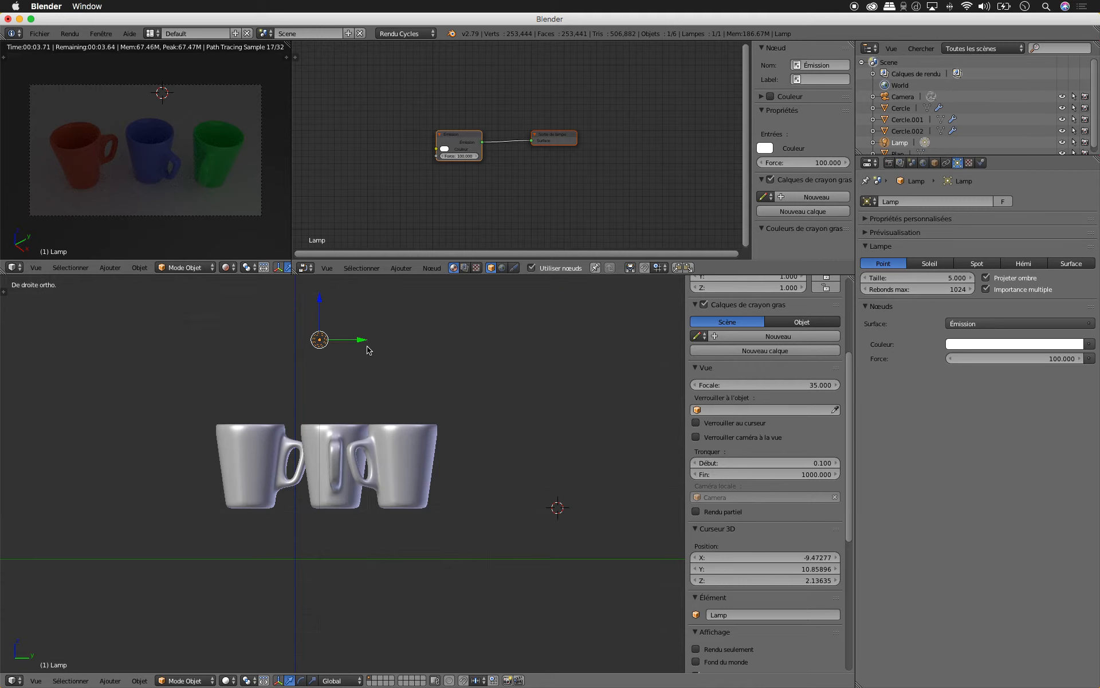
drag(365, 344, 502, 352)
key(KP_8)
key(KP_8)
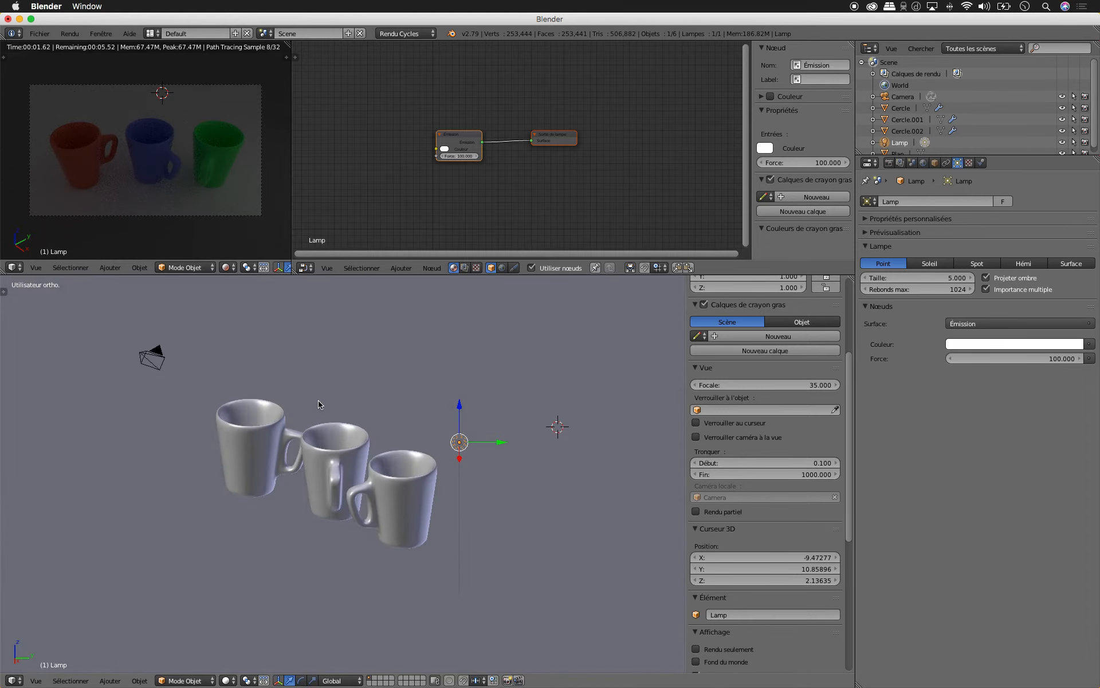
key(KP_7)
key(KP_2)
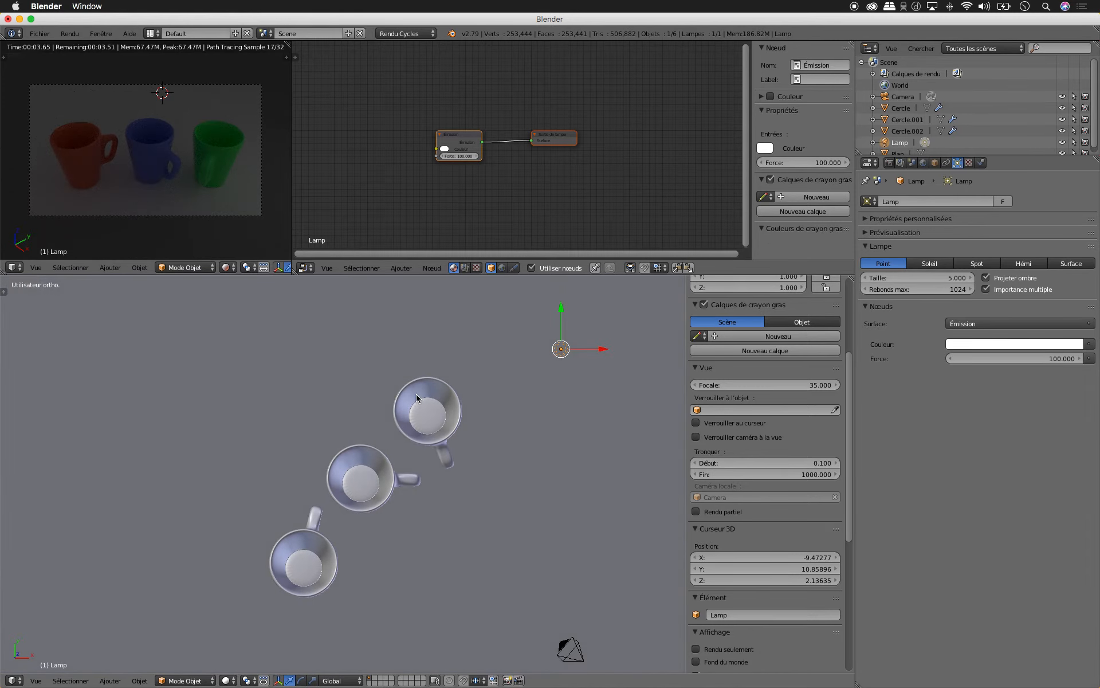
drag(561, 312, 562, 430)
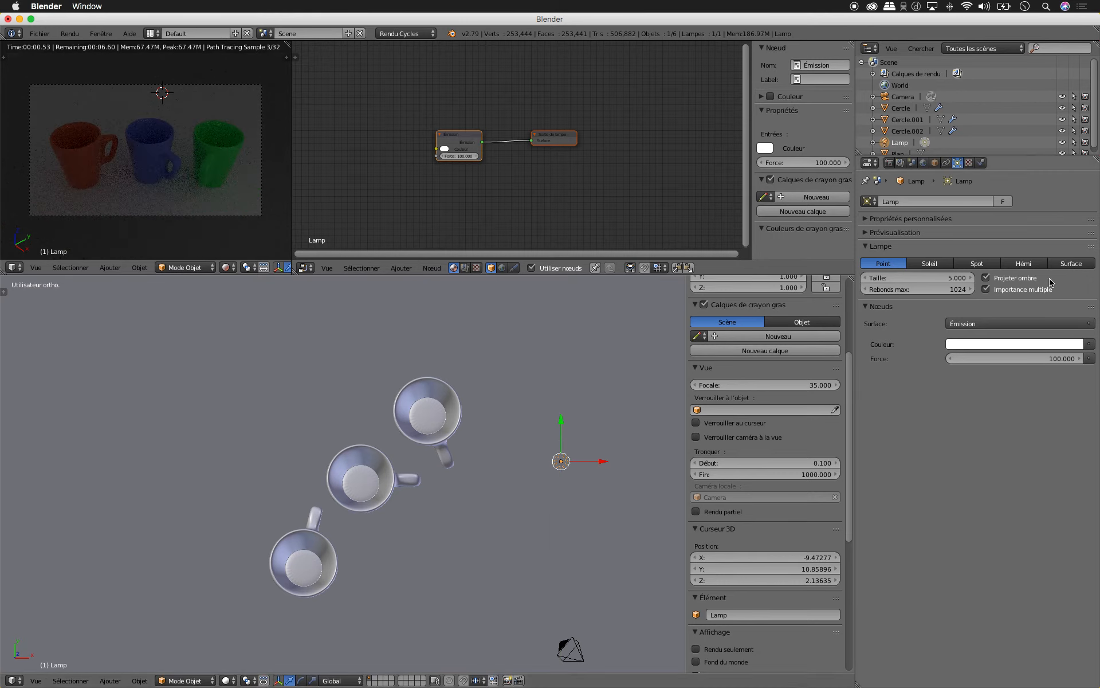
Step: Set the lamp's emission strength to 5500
click(1019, 361)
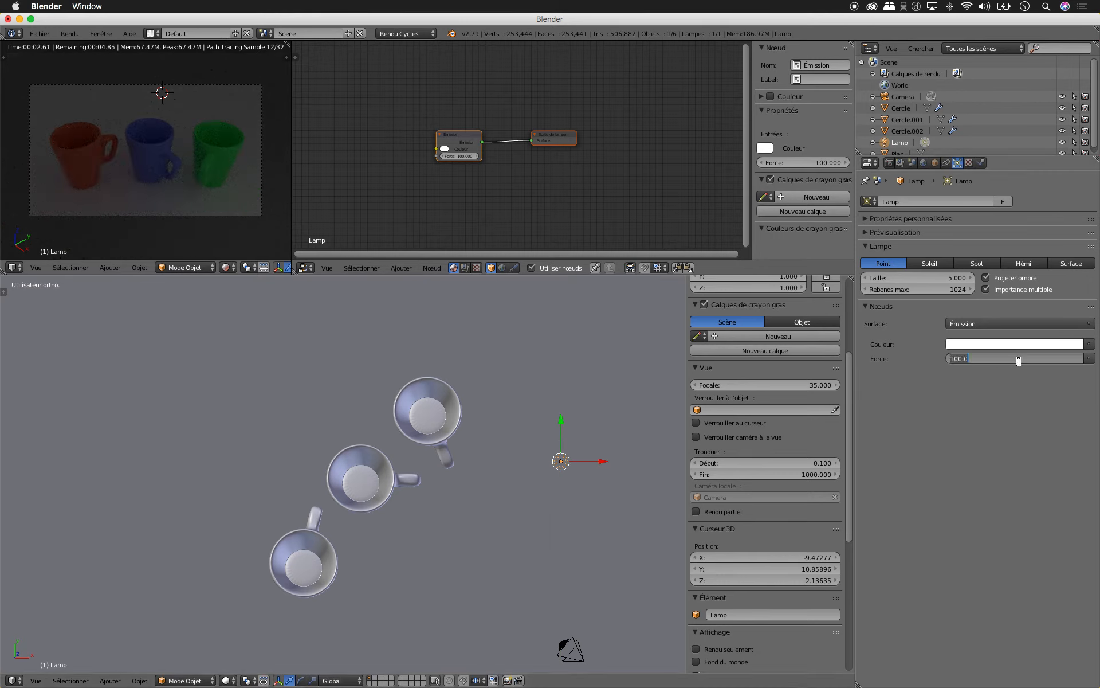
text(5500)
key(Return)
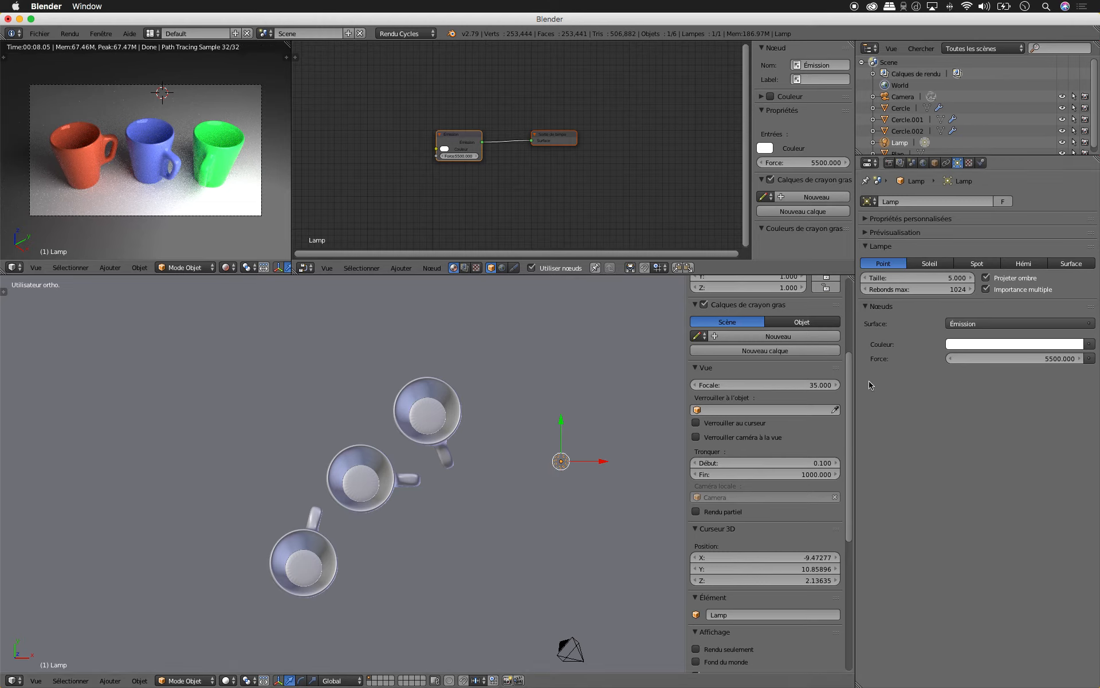
Step: Shift the lamp backwards along Y, raise it higher than the camera, and bring it closer to the mugs along X
drag(601, 465, 630, 463)
drag(597, 423, 599, 353)
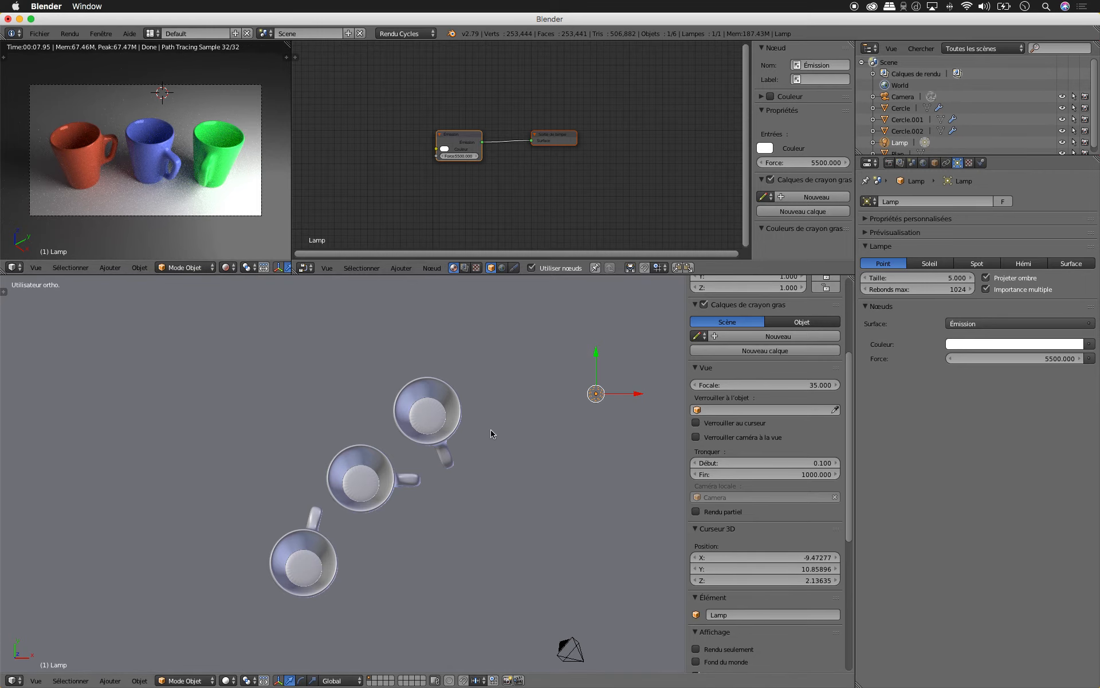
key(KP_1)
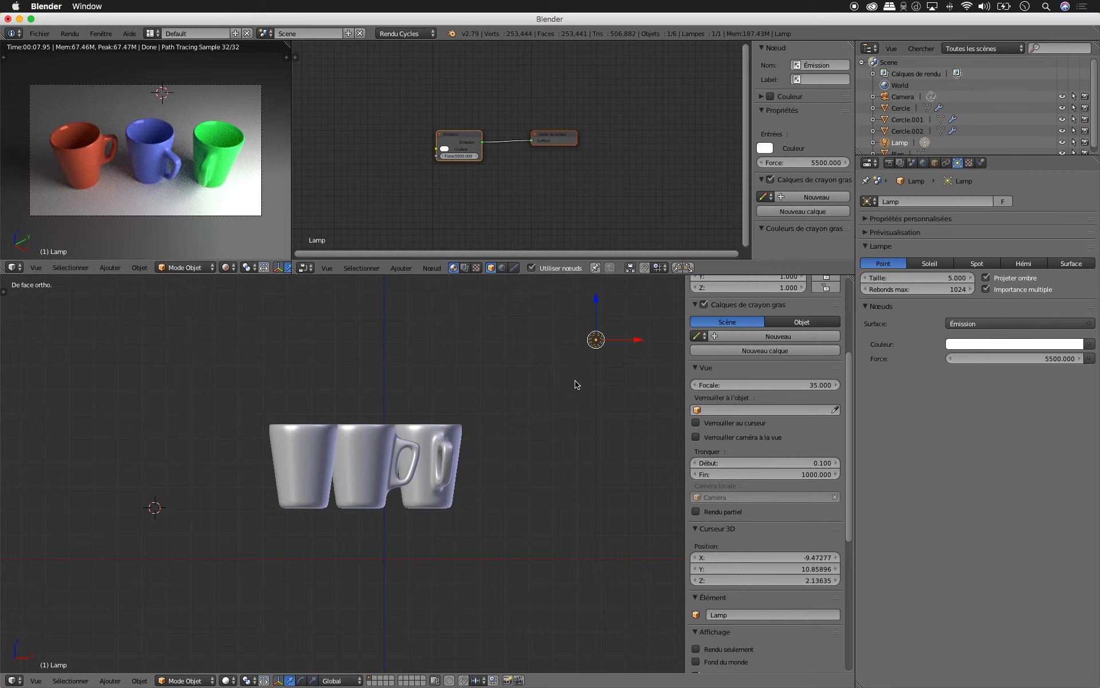
scroll(498, 390, up, 4)
scroll(498, 385, down, 8)
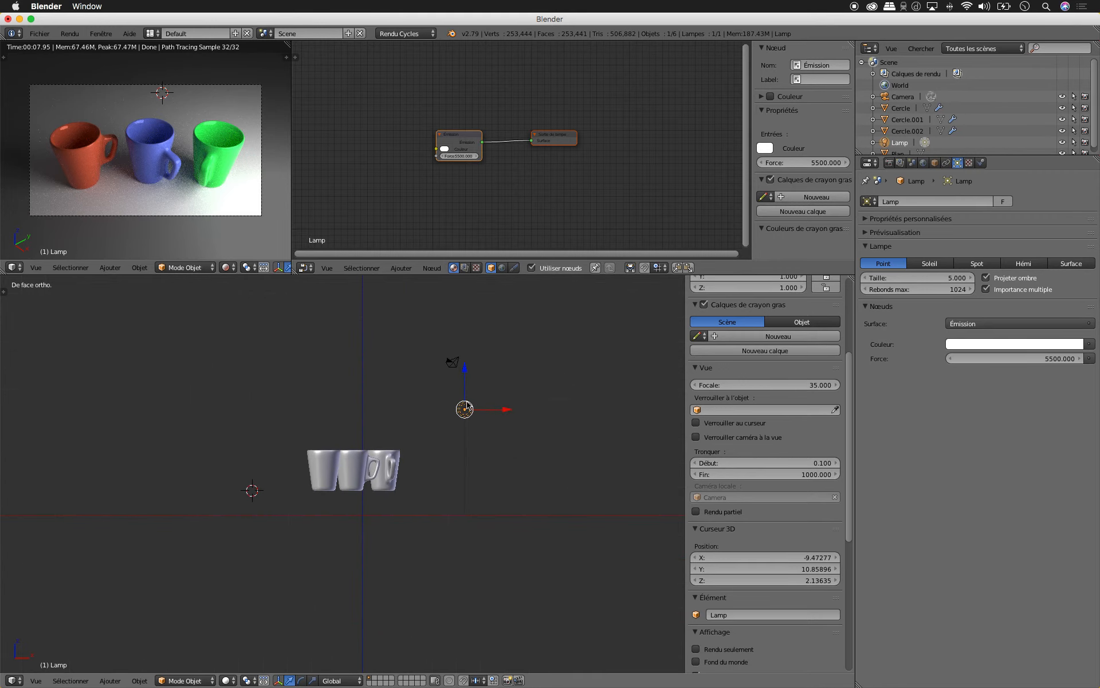
mouse_move(467, 374)
mouse_down()
mouse_move(489, 298)
mouse_move(493, 347)
mouse_move(461, 351)
mouse_move(472, 352)
mouse_up()
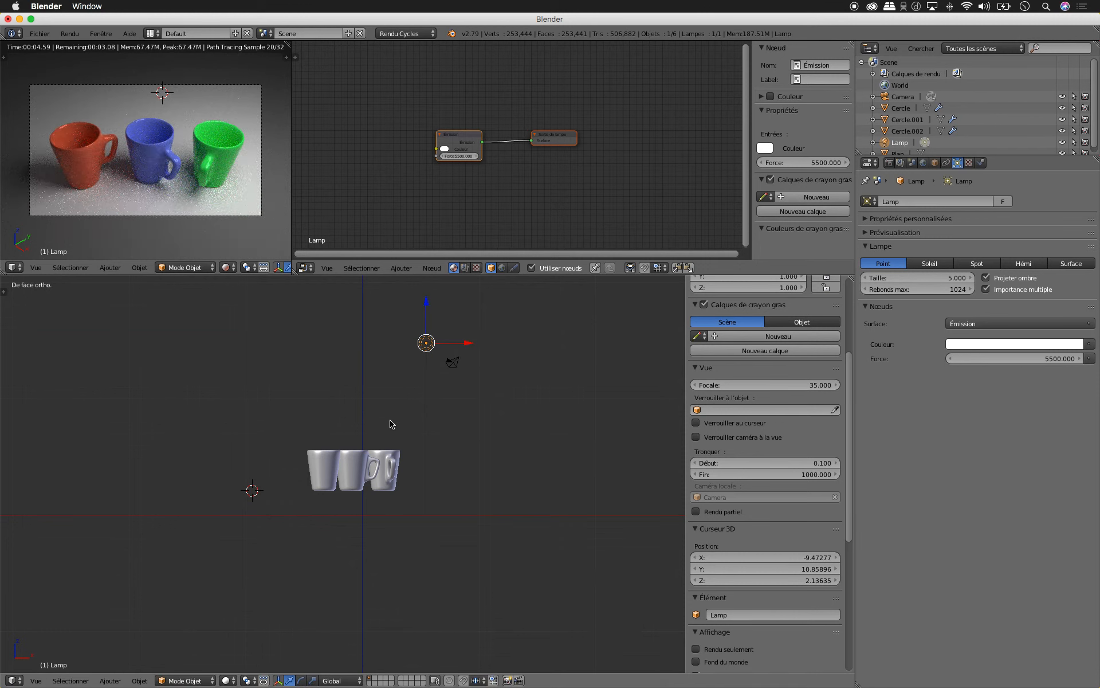
Step: Select the ground plane and give it a new Diffuse BSDF material with a roughness of 0.642
middle_drag(361, 423, 502, 428)
right_click(526, 430)
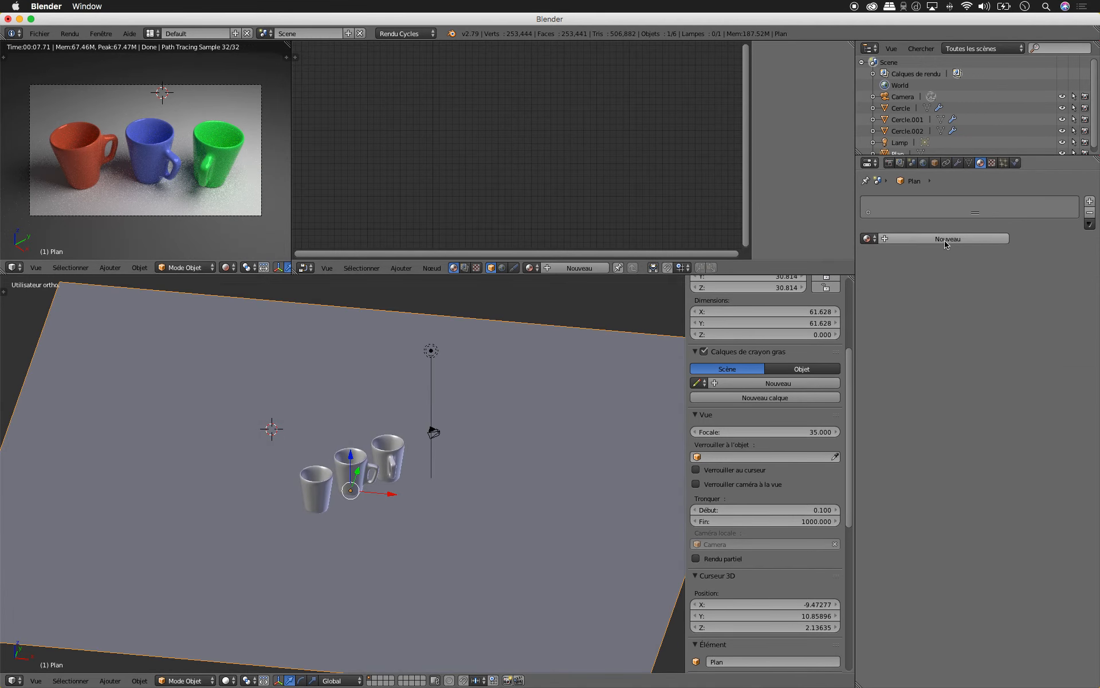
click(947, 243)
click(994, 302)
click(992, 330)
click(988, 333)
text(0)
click(933, 327)
drag(953, 337, 1035, 337)
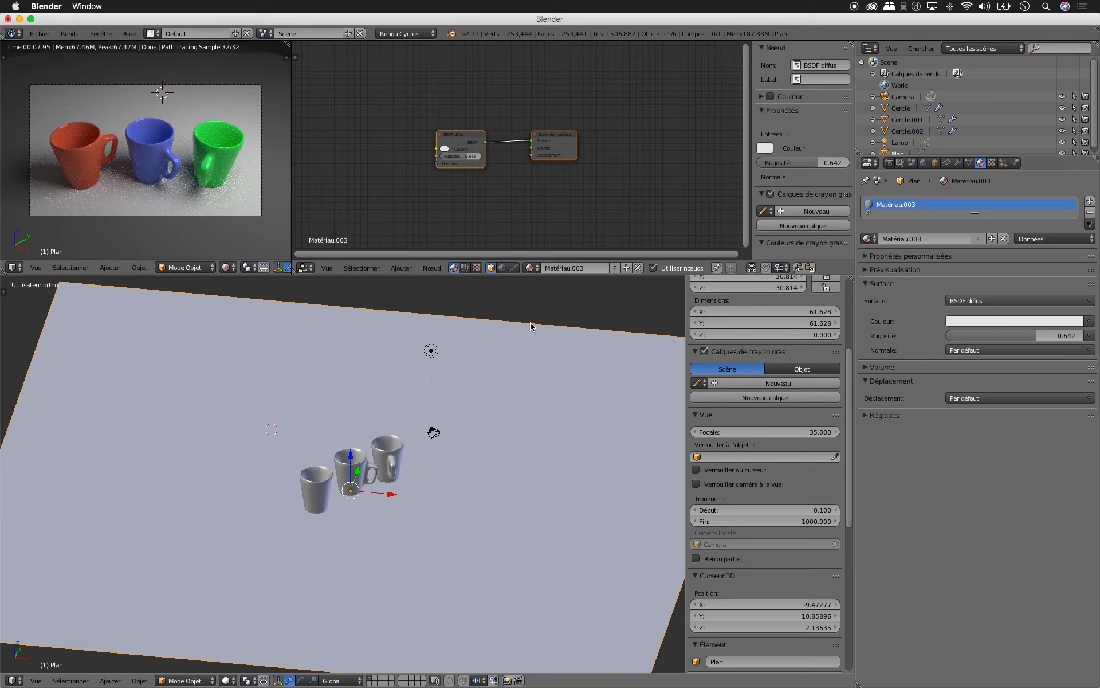
Step: Move the ground material's output node farther from the Diffuse BSDF node and set the render resolution percentage to 24%
drag(551, 138, 617, 135)
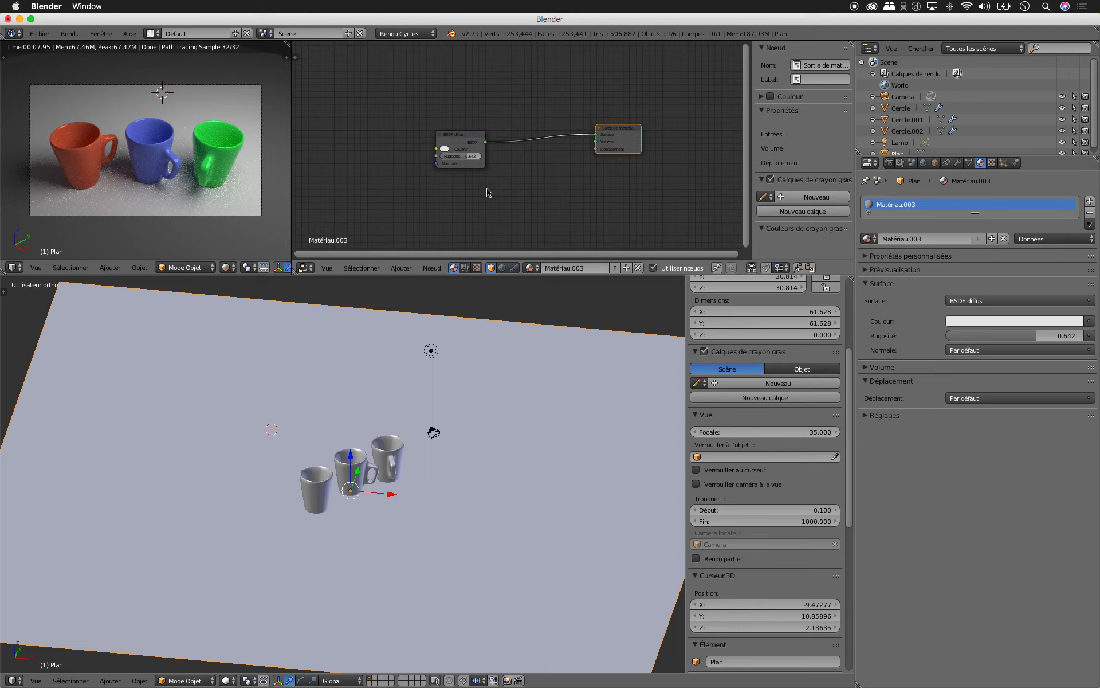
click(889, 164)
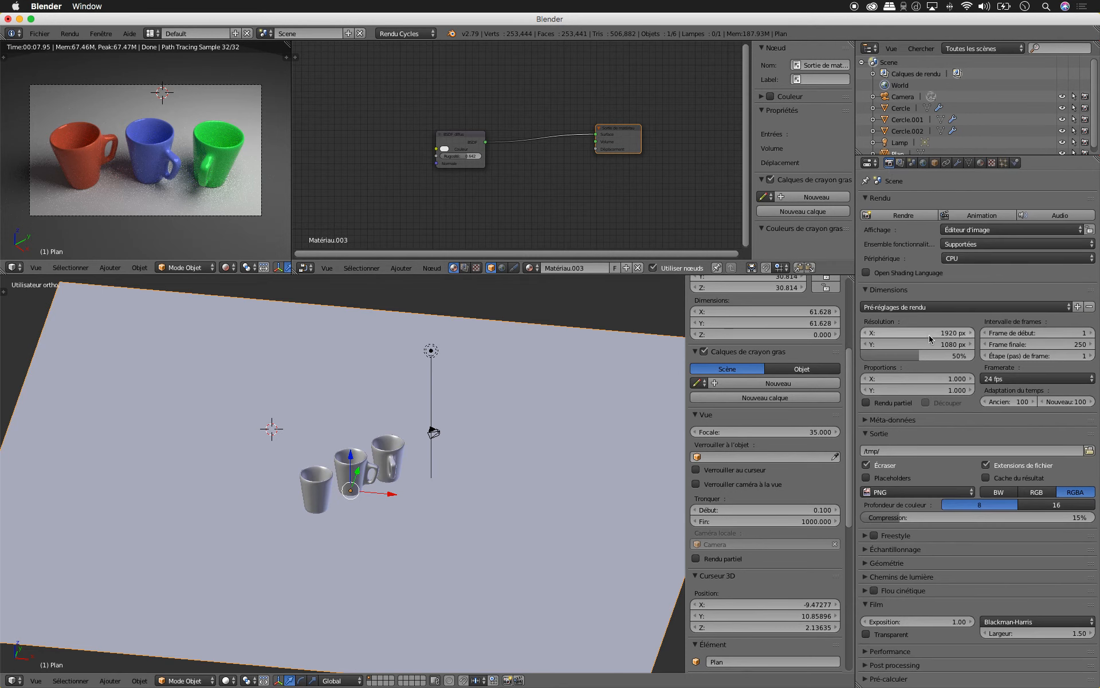
drag(922, 356, 890, 355)
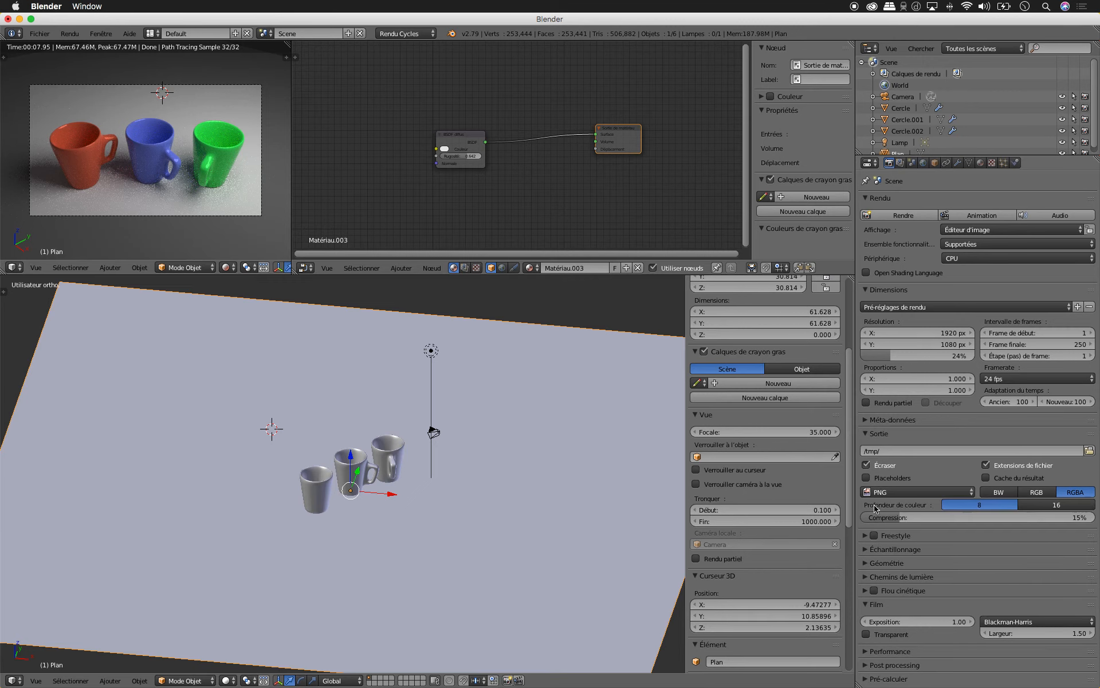
Step: Render the current frame of the three mugs from the camera and enlarge the render result
middle_drag(418, 483, 416, 477)
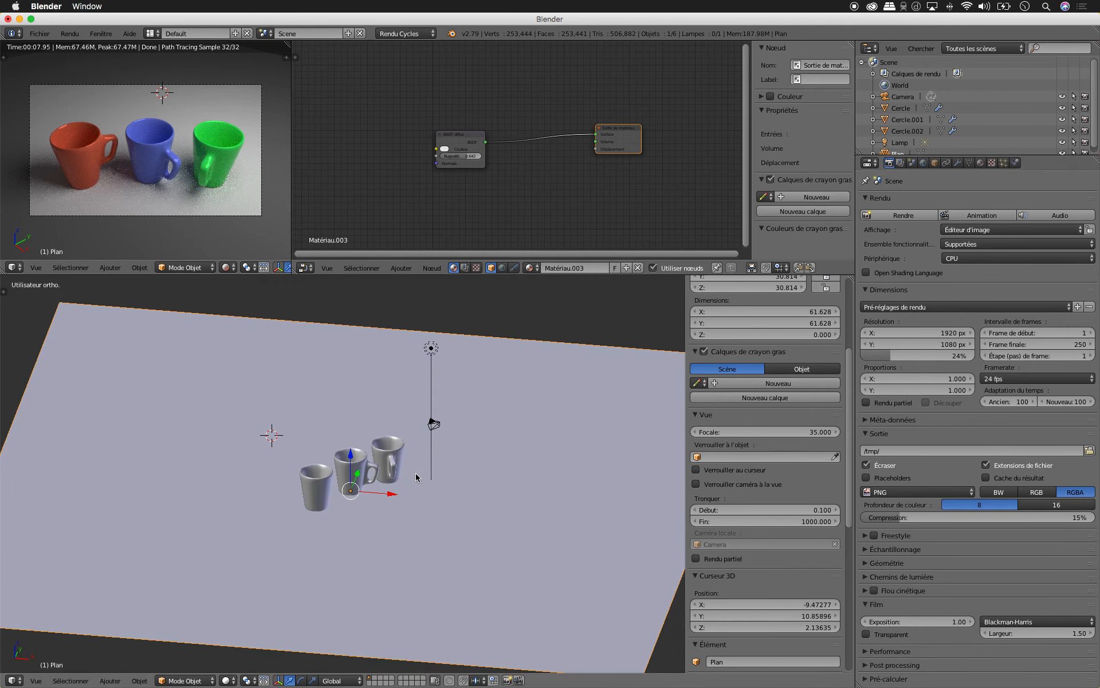
scroll(416, 473, down, 1)
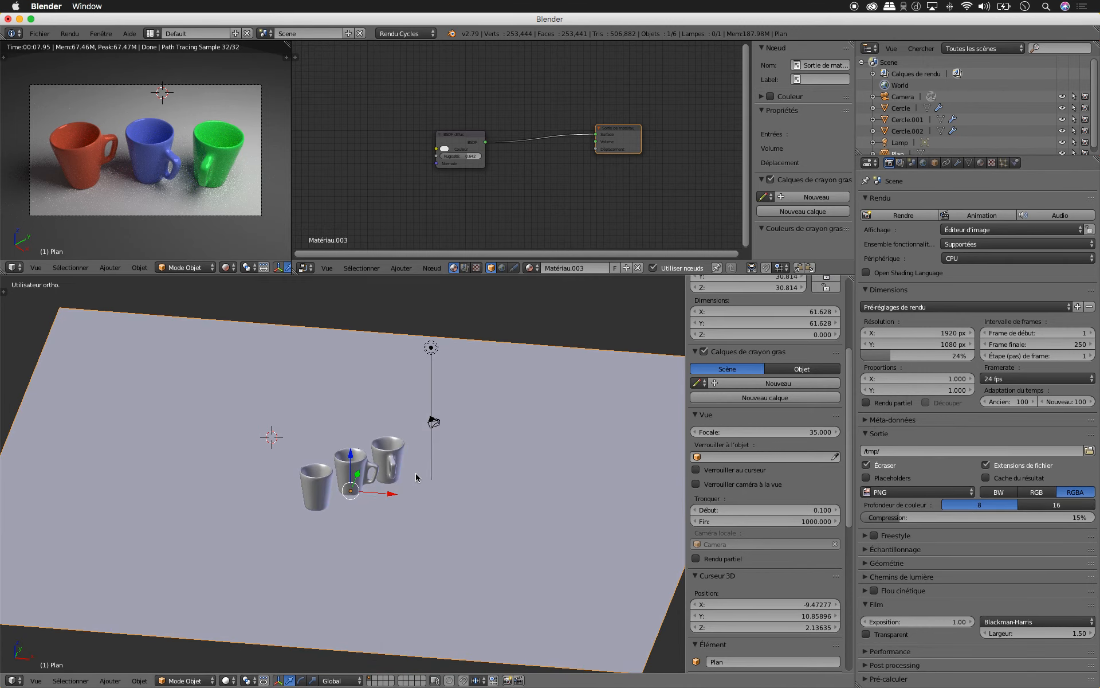
key(F12)
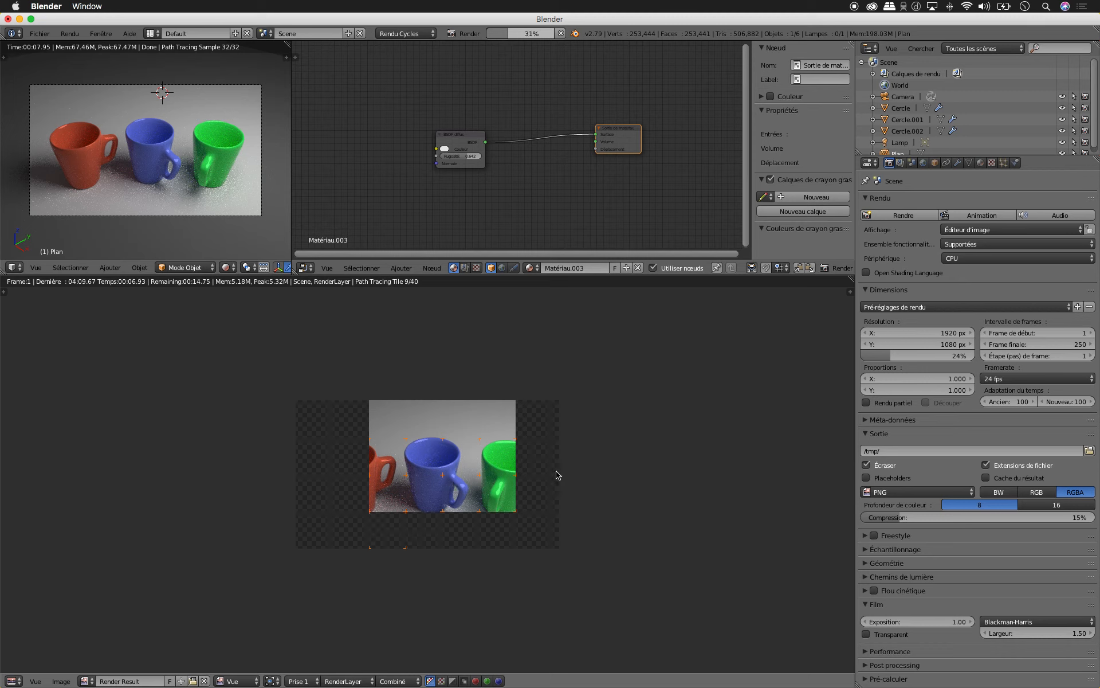
scroll(558, 473, up, 2)
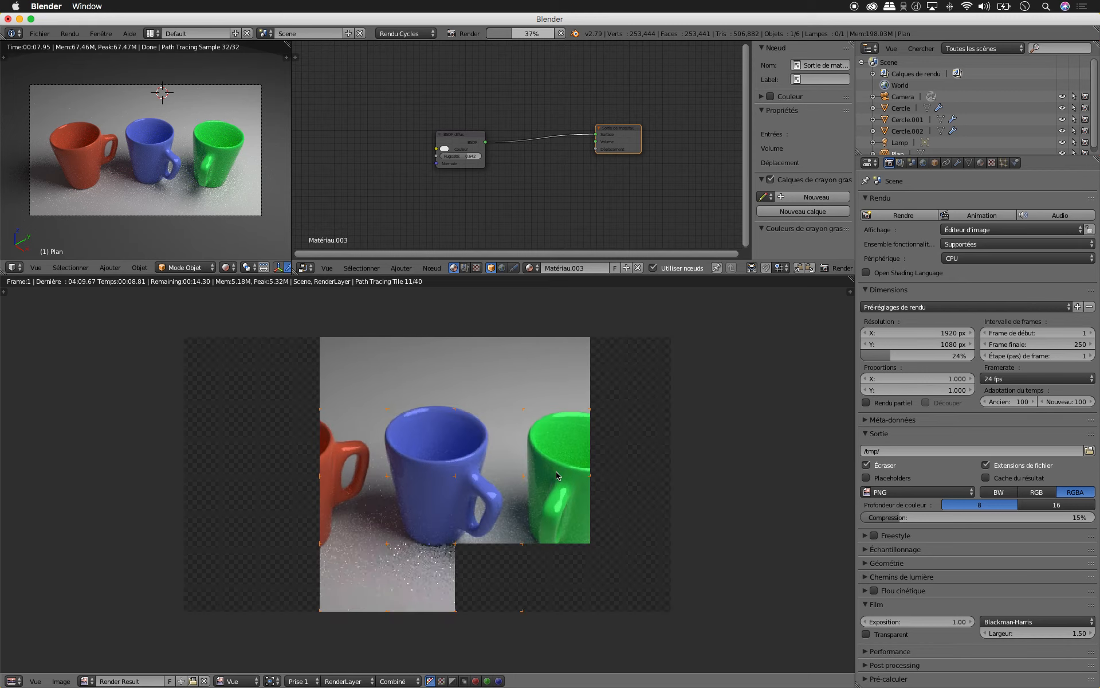
scroll(556, 474, up, 2)
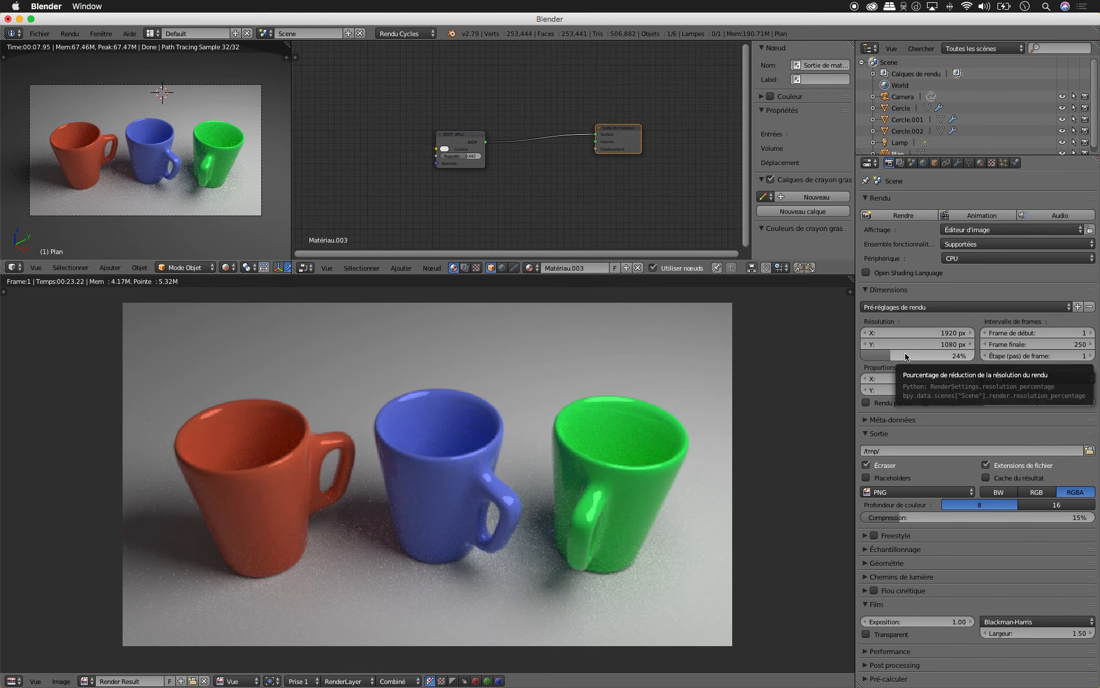
Step: Set the render resolution percentage to 40% and render the mug scene again, keeping the whole frame in view
click(906, 355)
key(BackSpace)
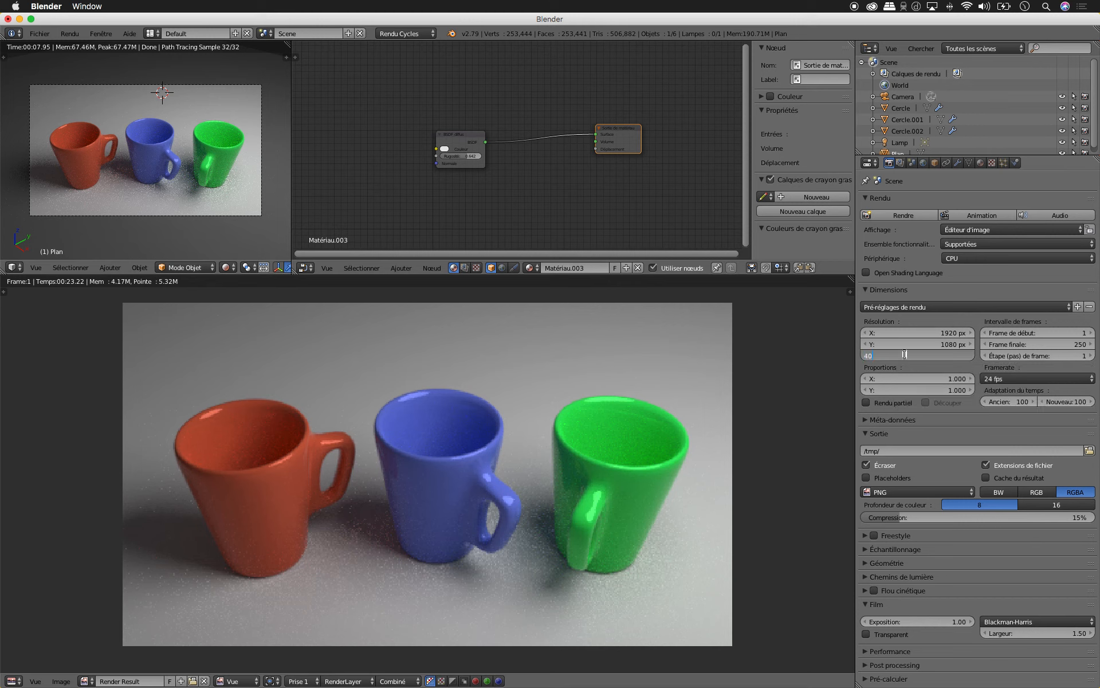
key(Return)
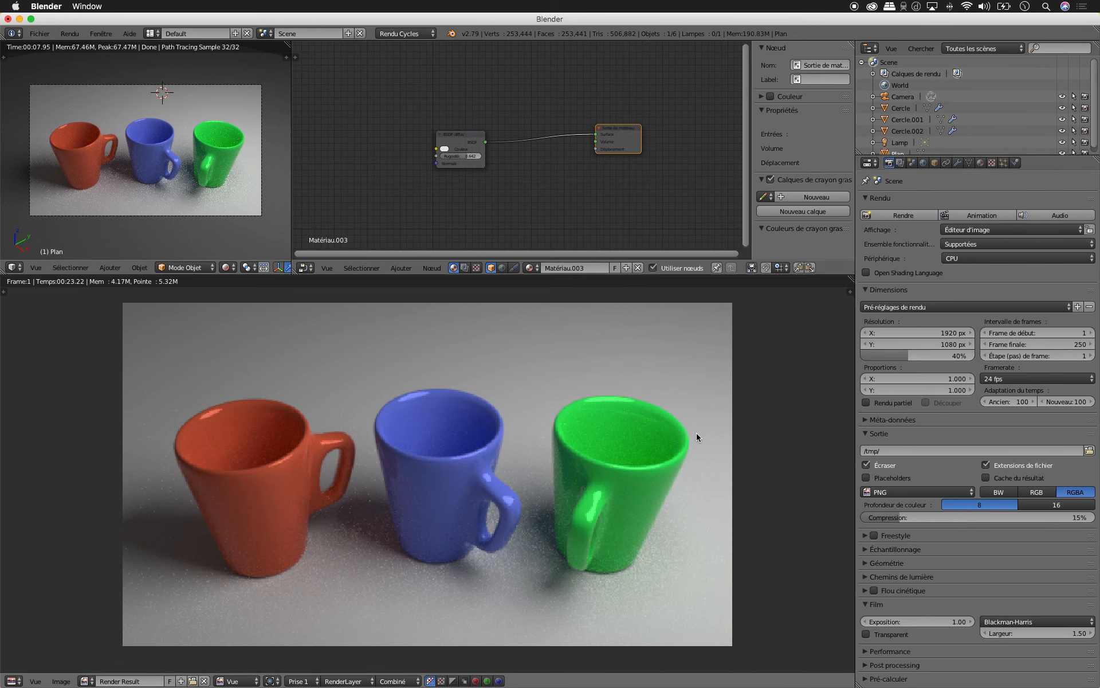
key(F12)
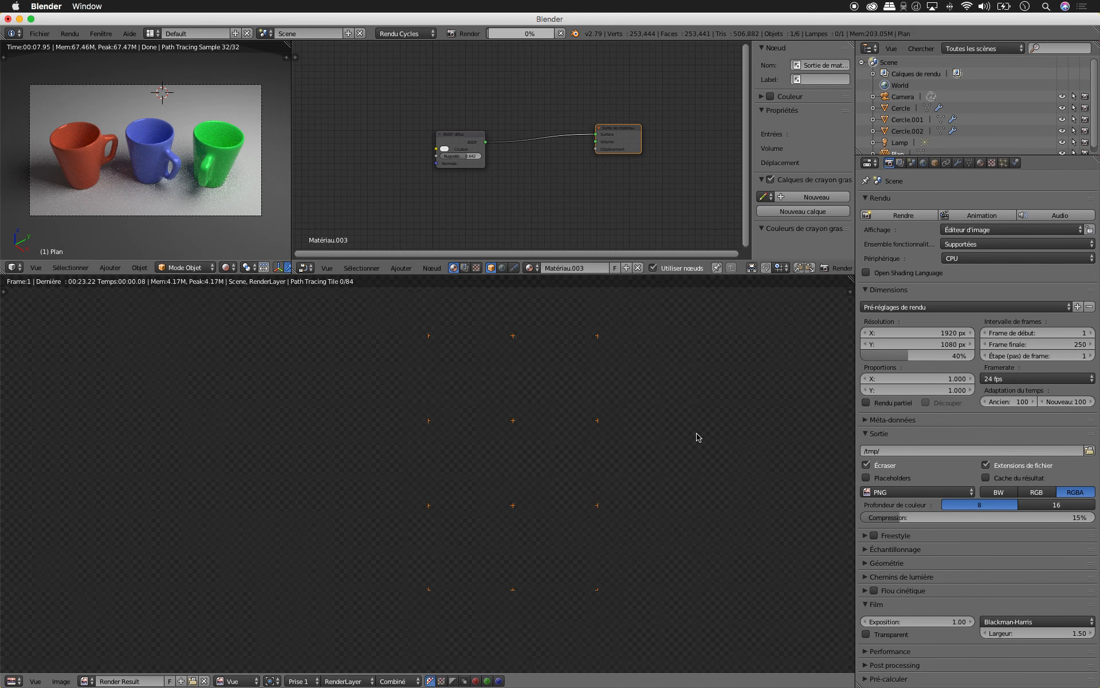
scroll(698, 438, down, 3)
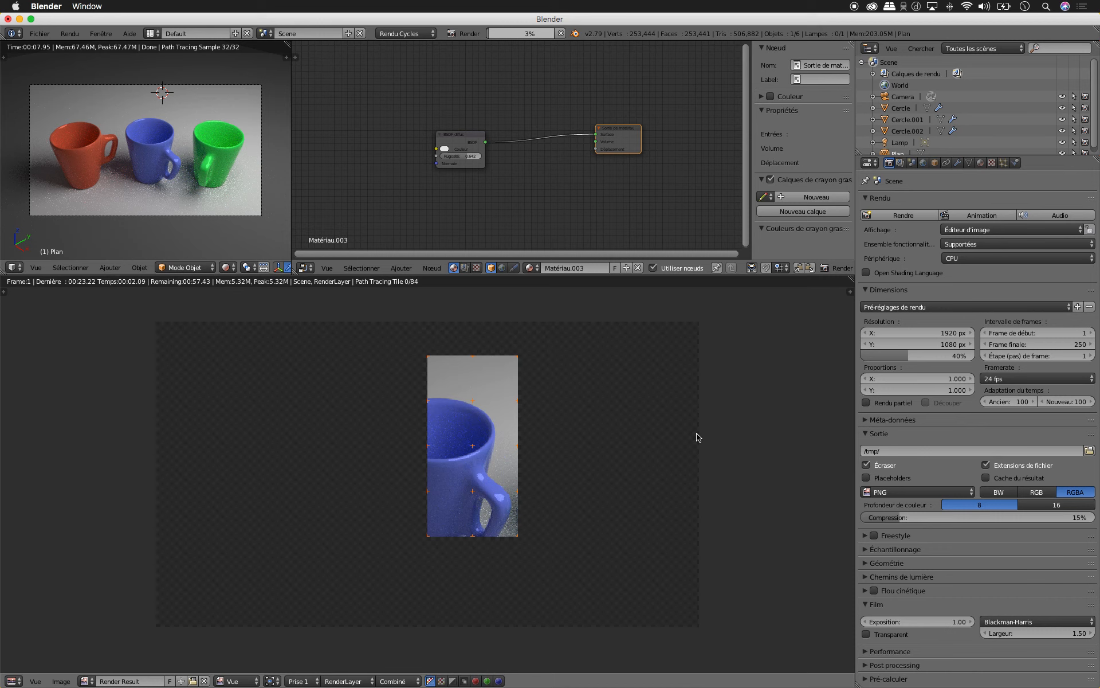
scroll(698, 437, down, 1)
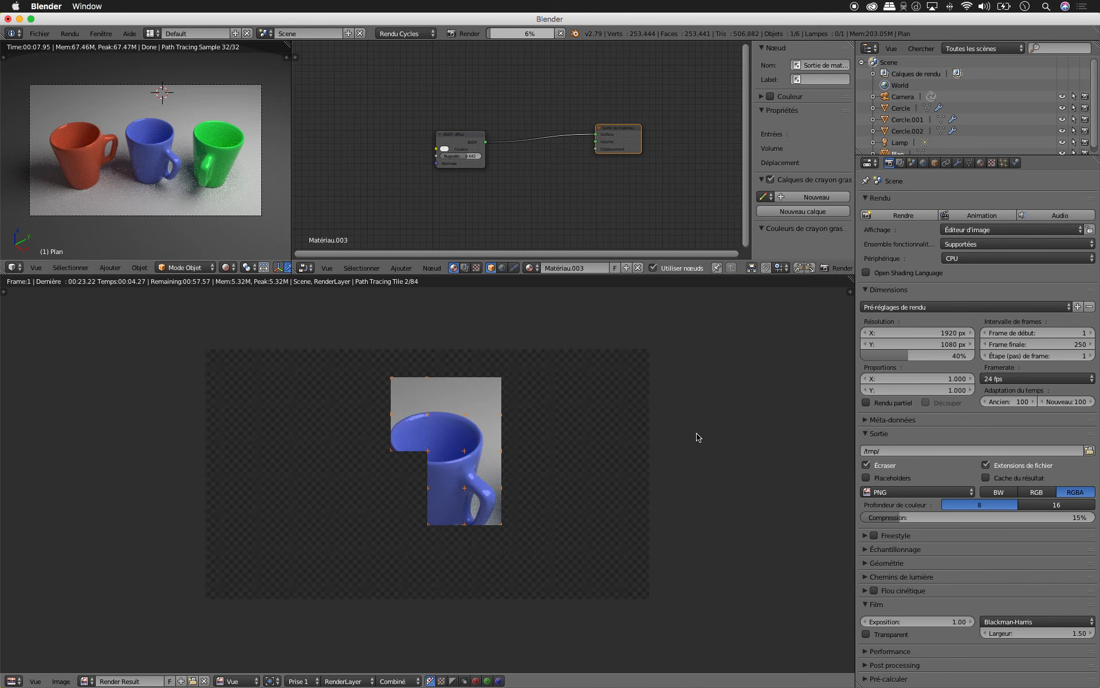